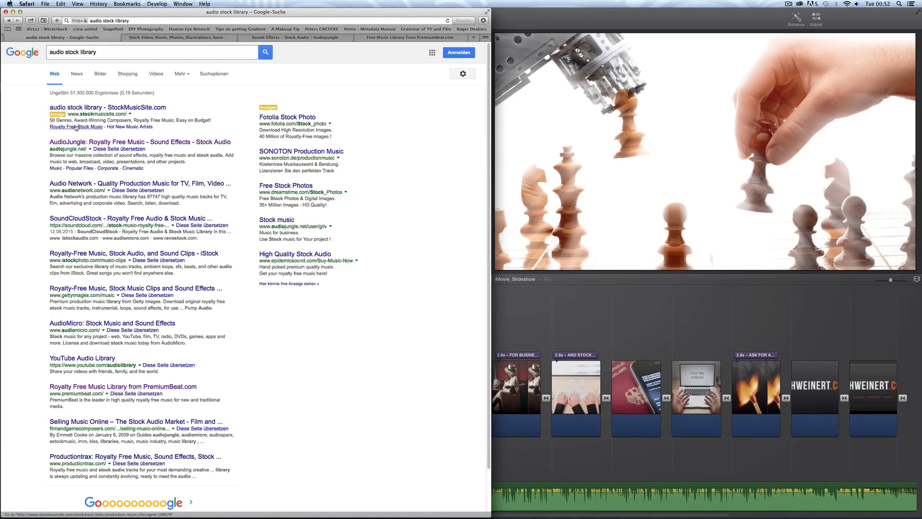
# Look over the Pond5, AudioJungle and PremiumBeat stock audio sites.
pyautogui.click(163, 38)
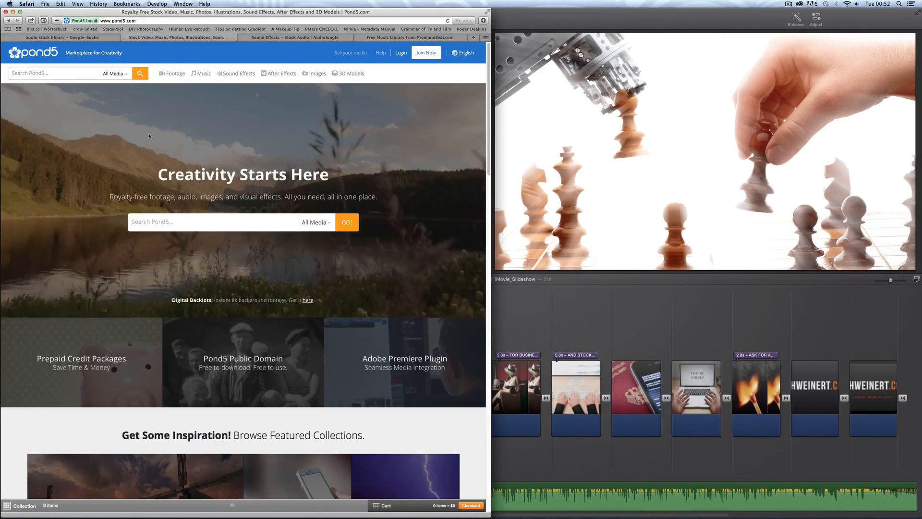
pyautogui.click(295, 38)
pyautogui.moveTo(259, 68)
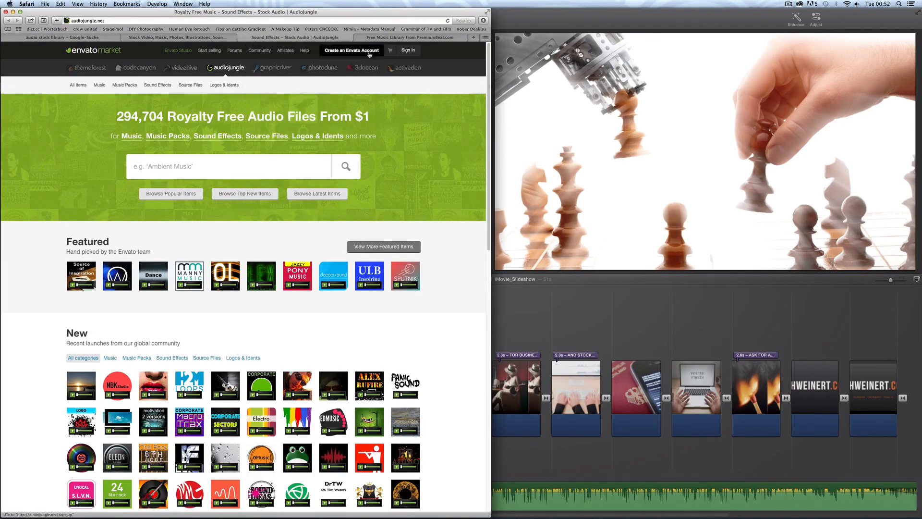
pyautogui.click(383, 38)
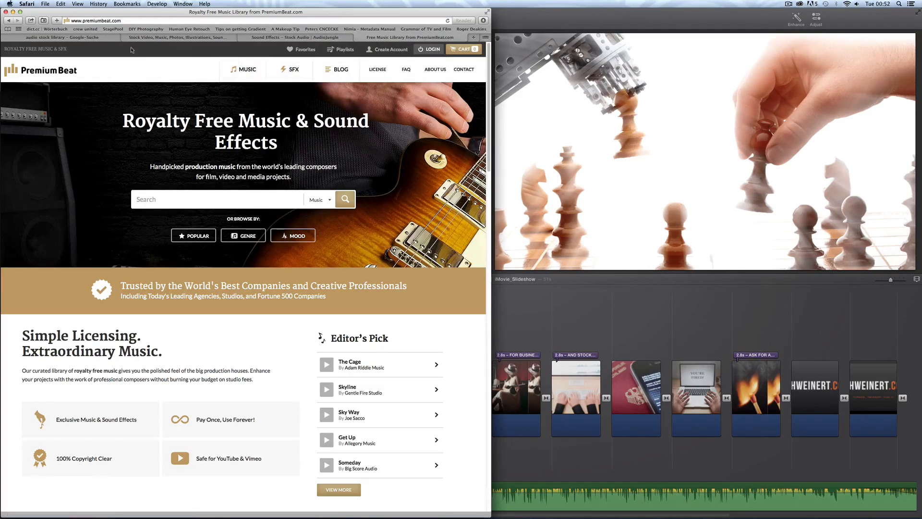
# Rerun the Google 'audio stock library' search and open the Pond5 result.
pyautogui.click(102, 37)
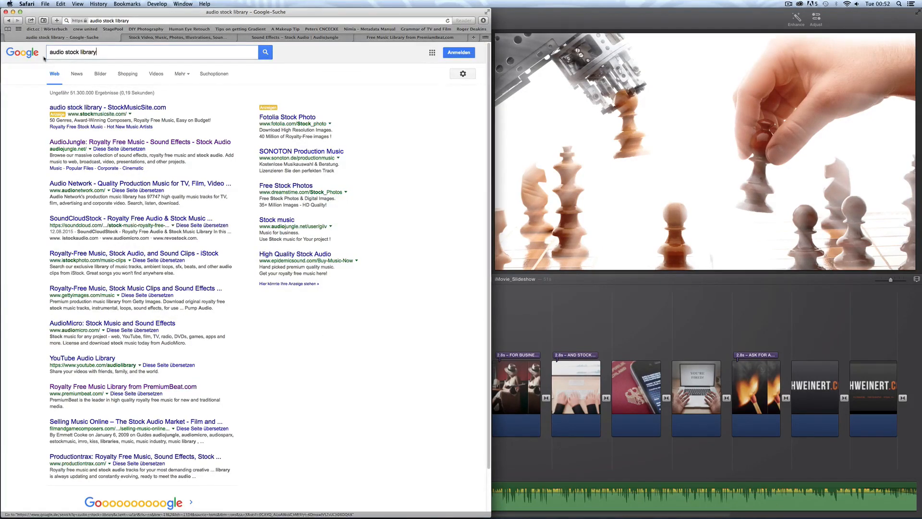
pyautogui.tripleClick(77, 51)
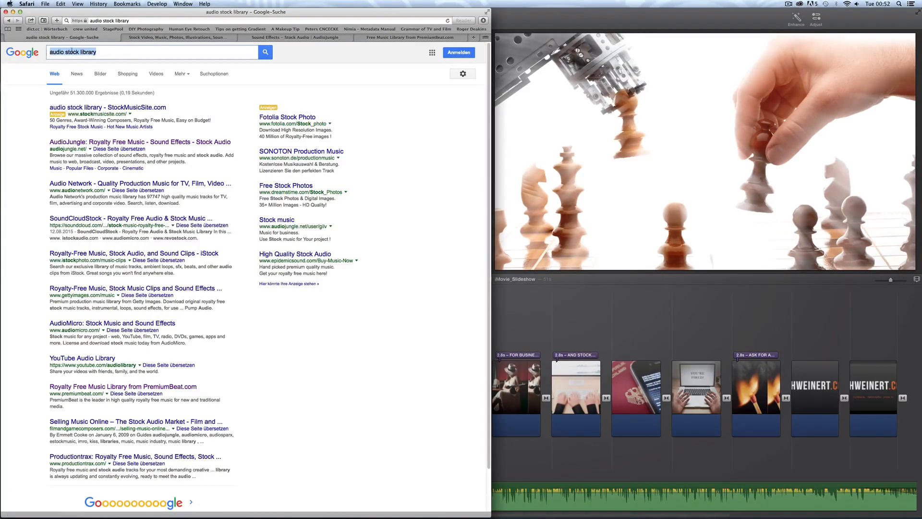
pyautogui.click(265, 54)
pyautogui.scroll(-2, 201, 238)
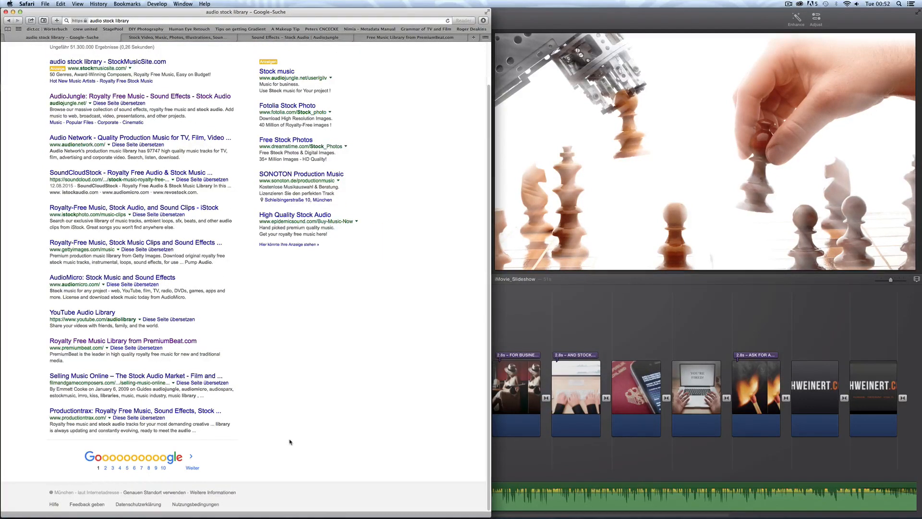
pyautogui.scroll(3, 290, 441)
pyautogui.click(59, 123)
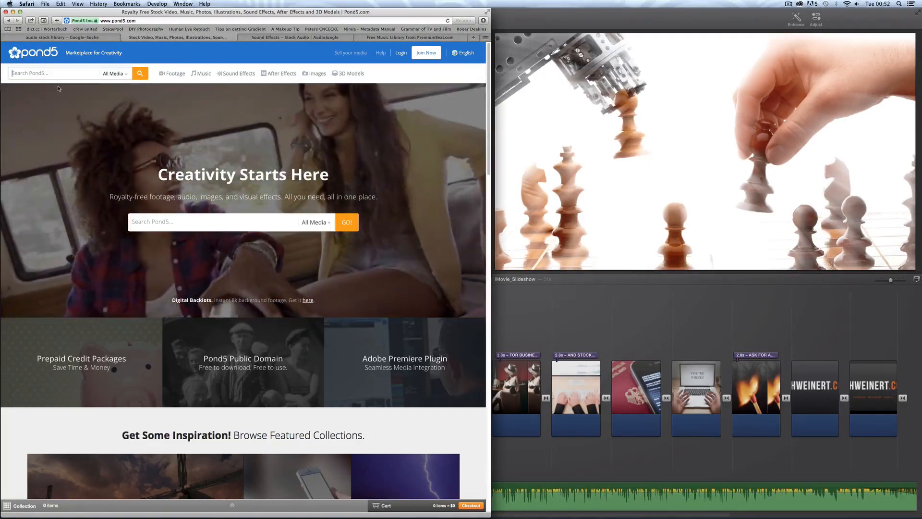
# Search Pond5 for 'energetic modern retro', limited to Music Tracks.
pyautogui.write('energetic modern retro')
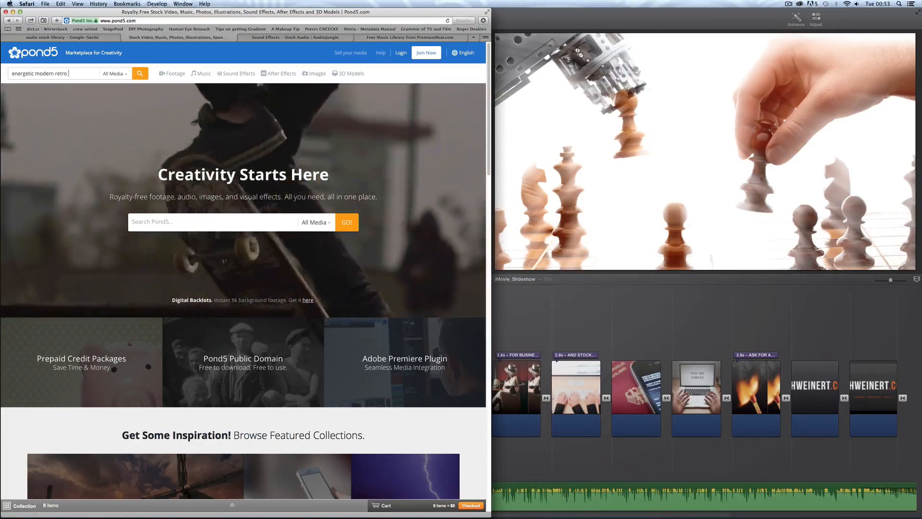
pyautogui.press('Return')
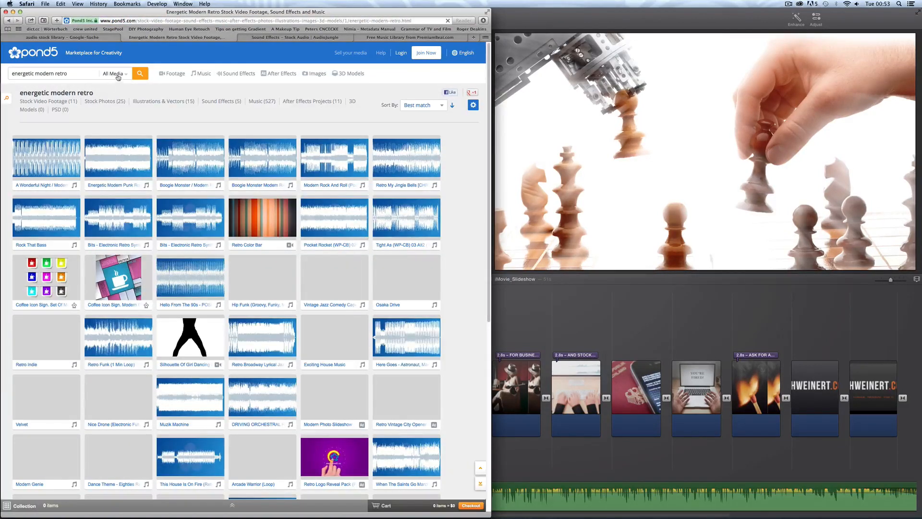
pyautogui.click(117, 74)
pyautogui.click(122, 130)
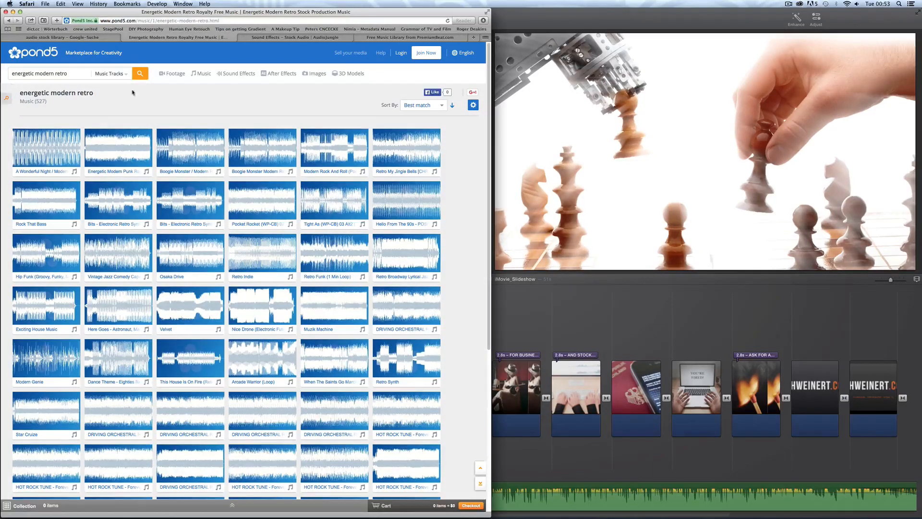
pyautogui.scroll(-15, 472, 186)
pyautogui.scroll(15, 473, 185)
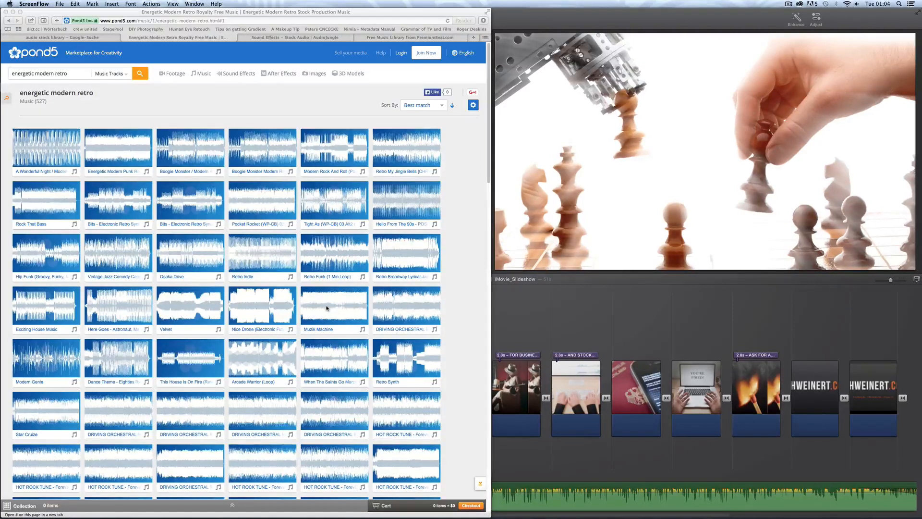
# Preview several of the returned music tracks.
pyautogui.click(449, 306)
pyautogui.moveTo(327, 303)
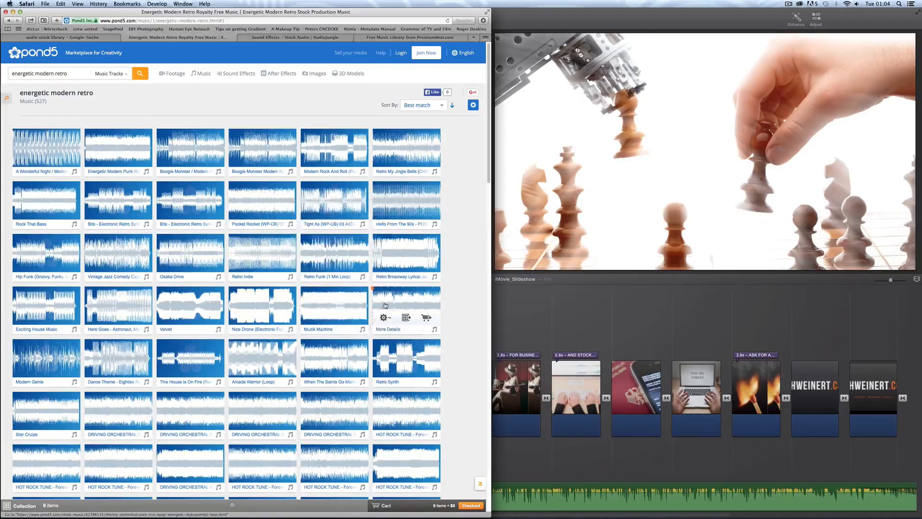
pyautogui.moveTo(400, 304)
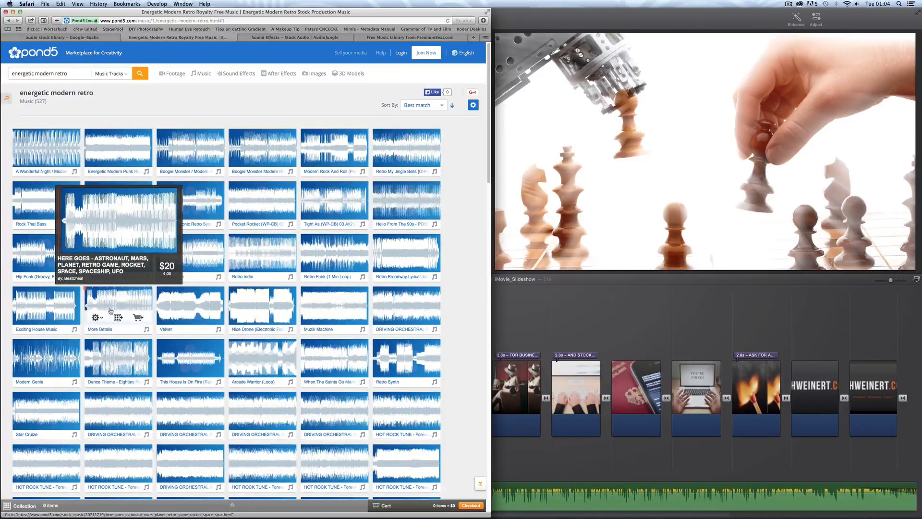
pyautogui.moveTo(63, 306)
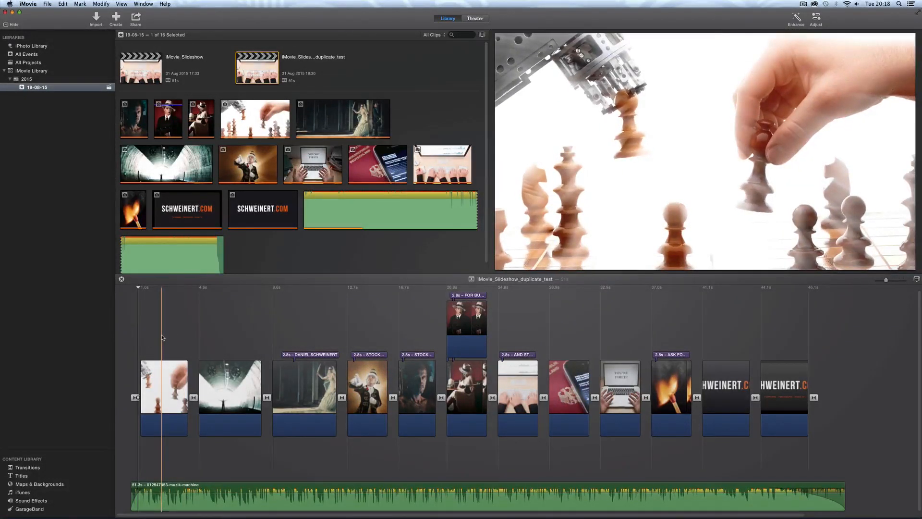
# Create a new empty event named 8-09-15 in the library.
pyautogui.rightClick(43, 136)
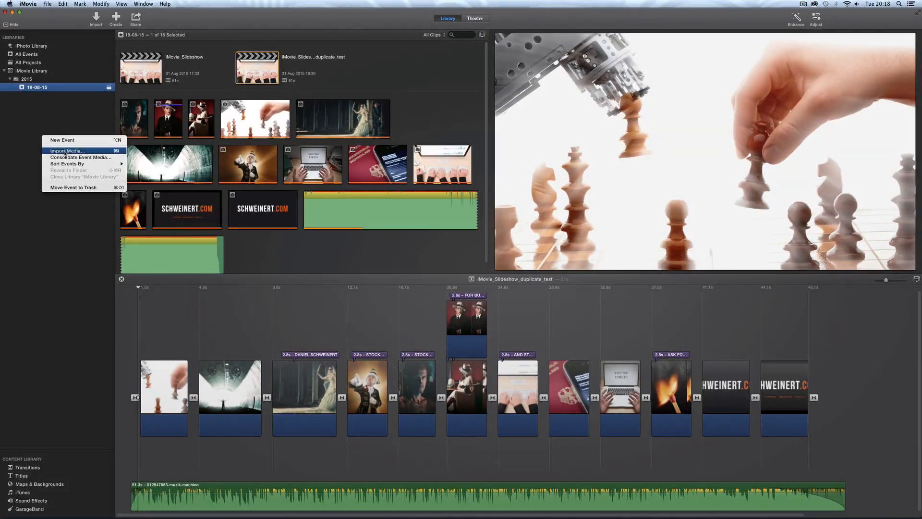
pyautogui.click(67, 140)
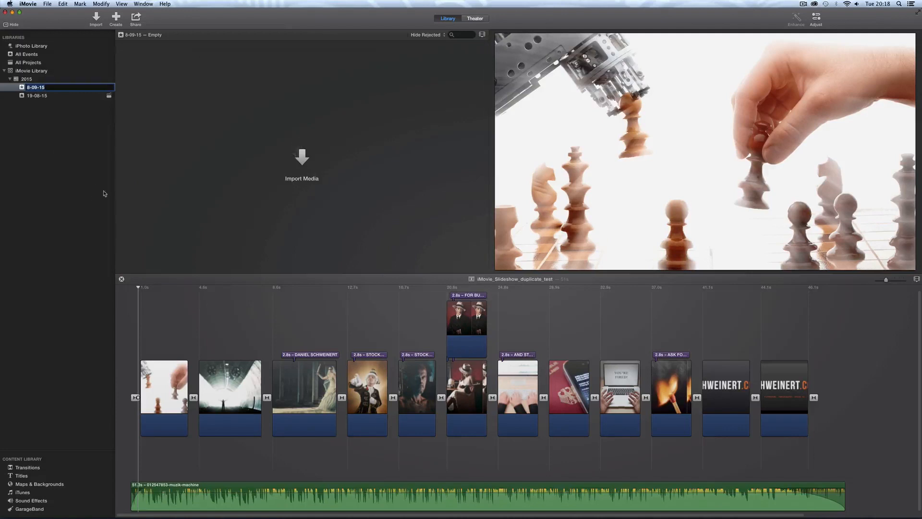
pyautogui.click(166, 143)
# Create a No Theme movie project named 'slideshow'.
pyautogui.click(116, 20)
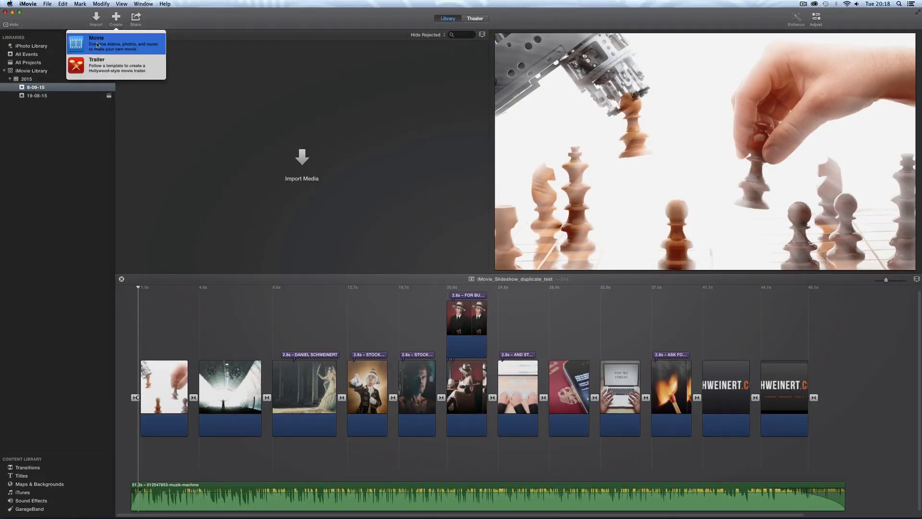
pyautogui.click(98, 44)
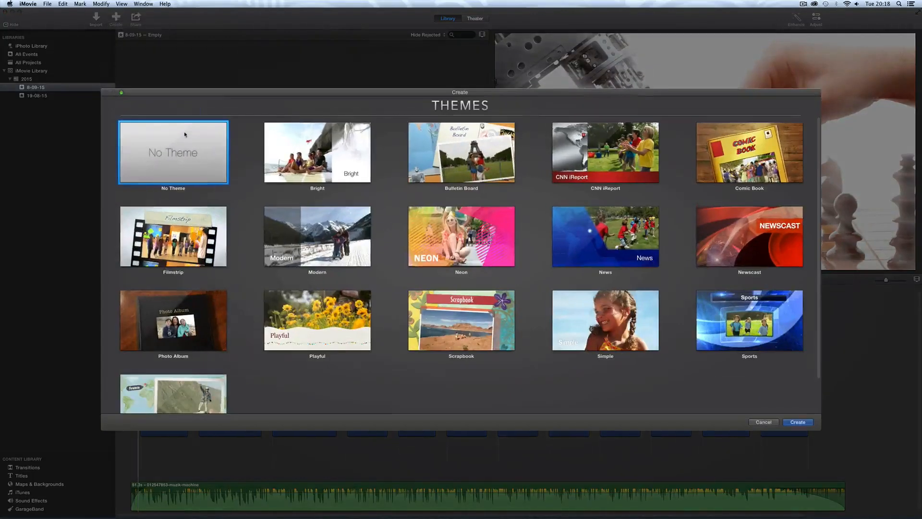
pyautogui.doubleClick(179, 159)
pyautogui.write('slideshow')
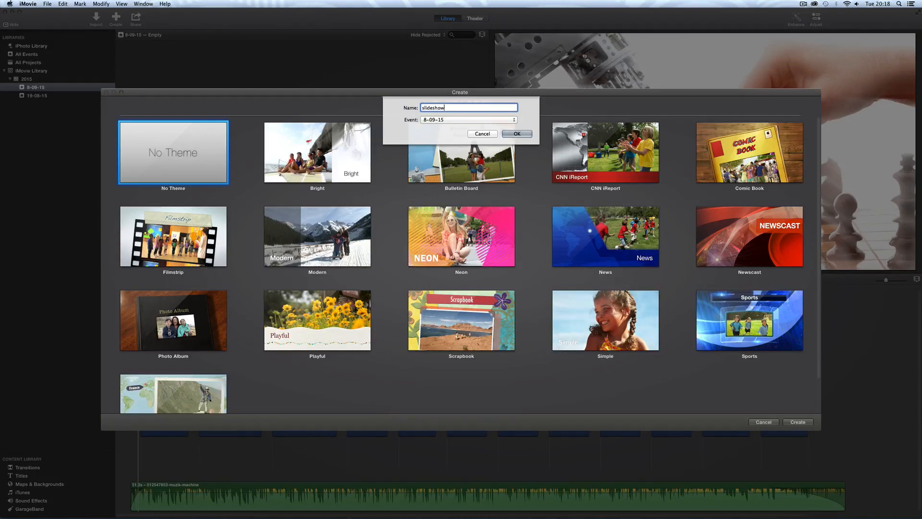
pyautogui.press('Return')
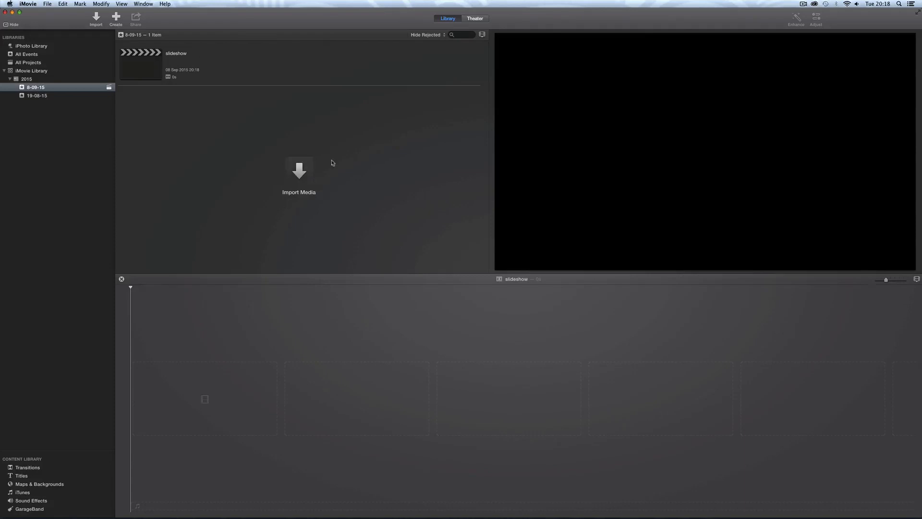
# Import the eleven portfolio photos 001–011_portfolio.jpg from Finder into the event.
pyautogui.click(120, 501)
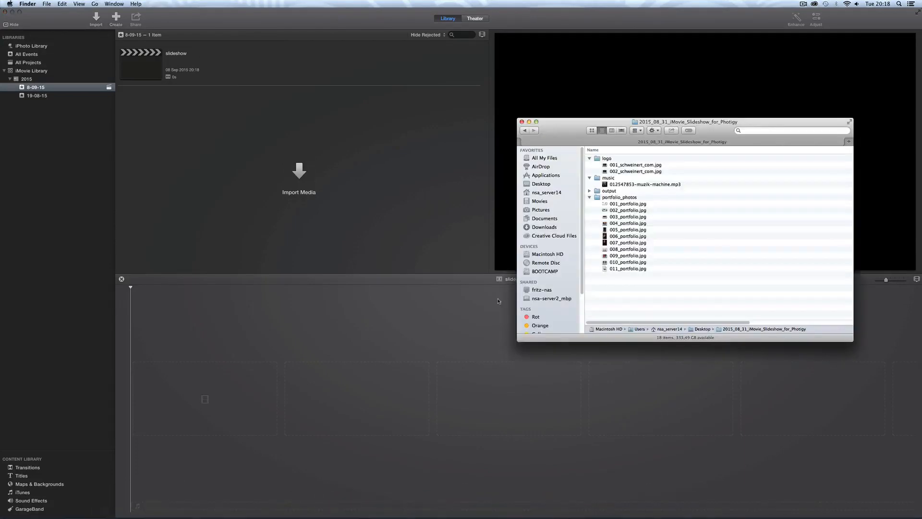
pyautogui.click(631, 204)
pyautogui.keyDown('shift'); pyautogui.click(631, 269); pyautogui.keyUp('shift')
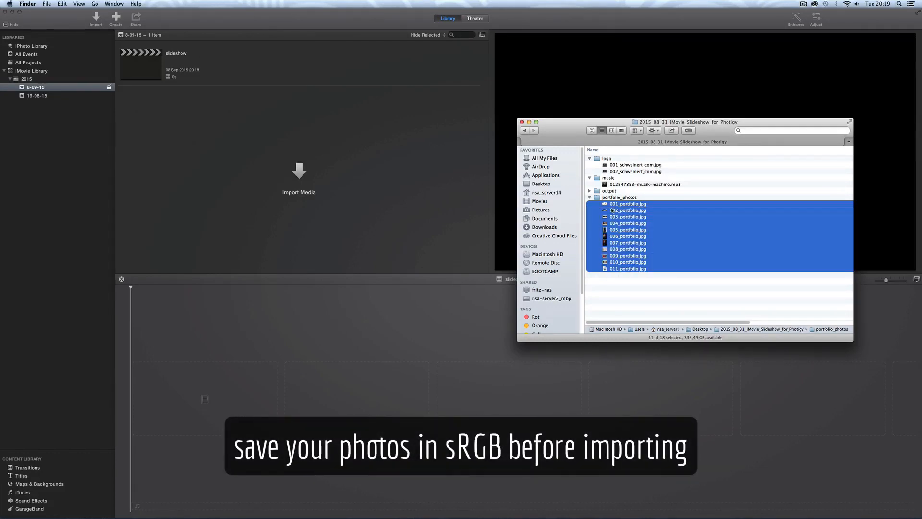
pyautogui.moveTo(555, 208); pyautogui.dragTo(288, 183)
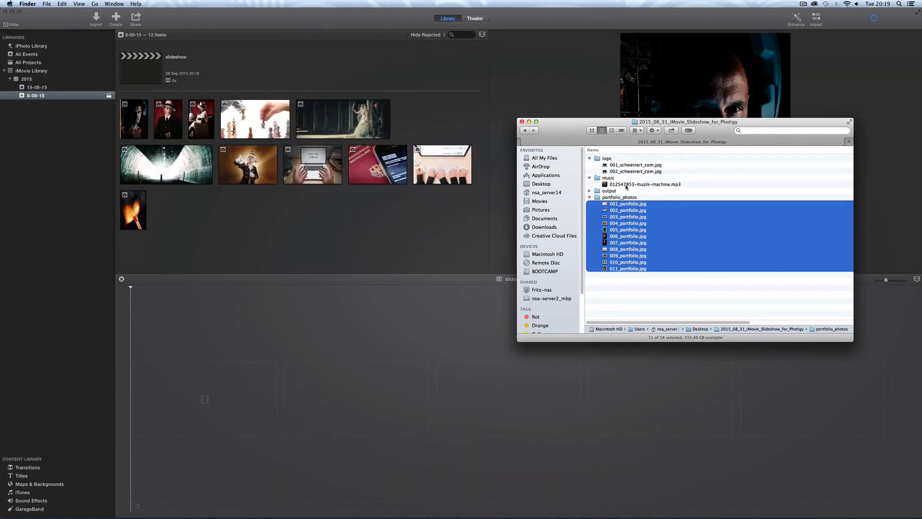
# Import the two logo images and the music mp3 into the event.
pyautogui.click(623, 164)
pyautogui.keyDown('shift'); pyautogui.click(623, 171); pyautogui.keyUp('shift')
pyautogui.moveTo(605, 165); pyautogui.dragTo(356, 240)
pyautogui.click(603, 184)
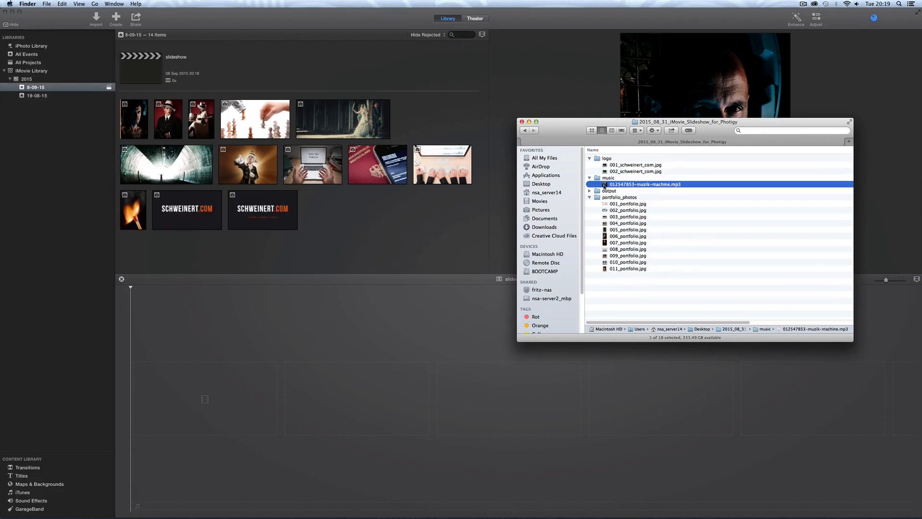
pyautogui.moveTo(607, 187); pyautogui.dragTo(345, 217)
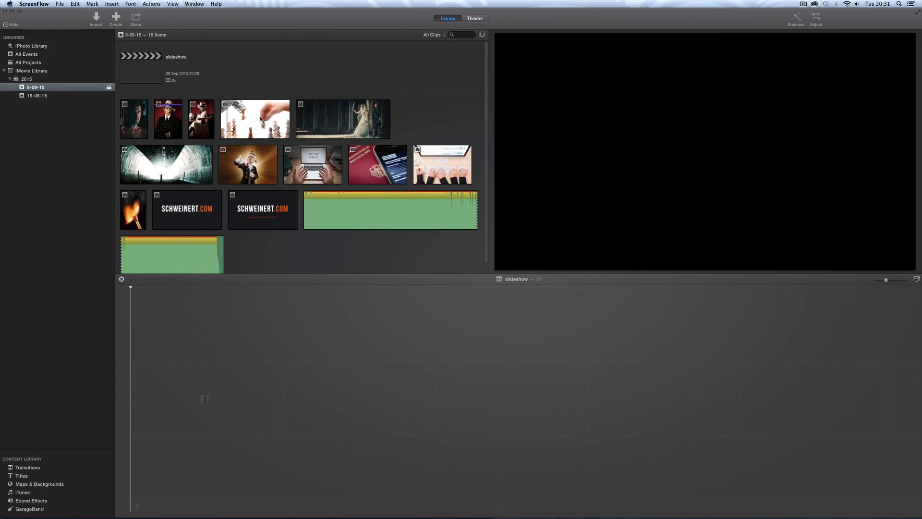
# Place the chess, tunnel, wedding and pirate clips in order on the timeline.
pyautogui.click(260, 119)
pyautogui.moveTo(257, 116); pyautogui.dragTo(174, 390)
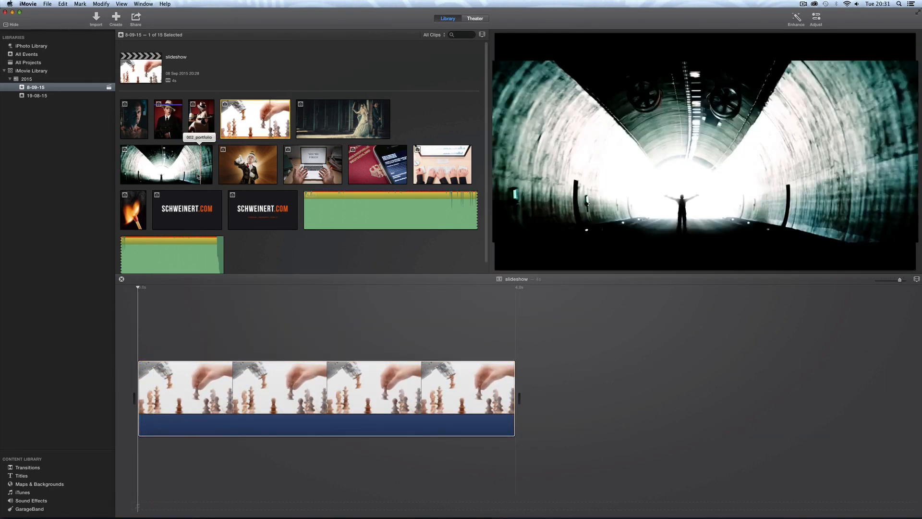
pyautogui.moveTo(201, 180); pyautogui.dragTo(519, 387)
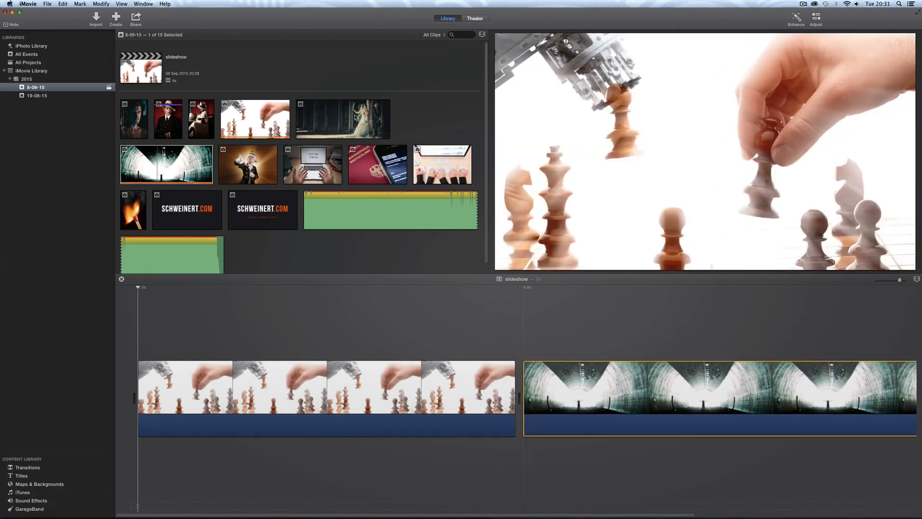
pyautogui.click(355, 117)
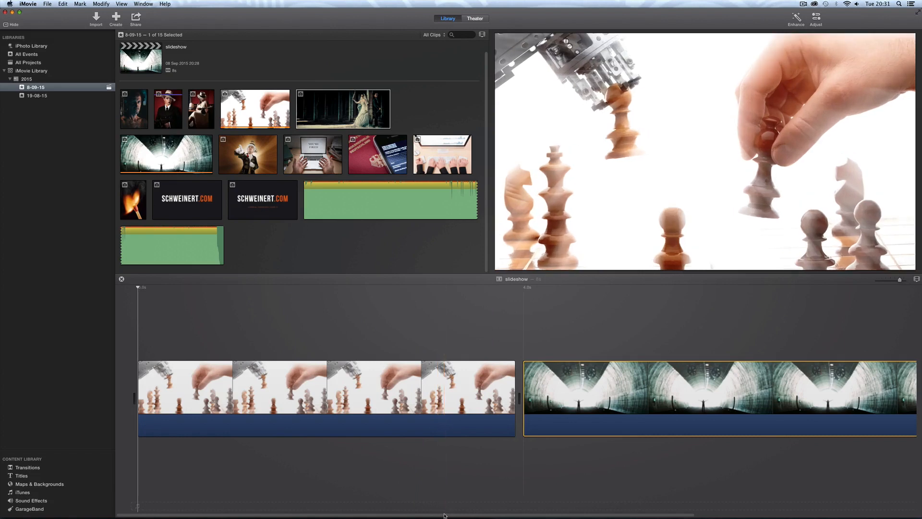
pyautogui.moveTo(445, 515); pyautogui.dragTo(527, 516)
pyautogui.moveTo(901, 281); pyautogui.dragTo(875, 280)
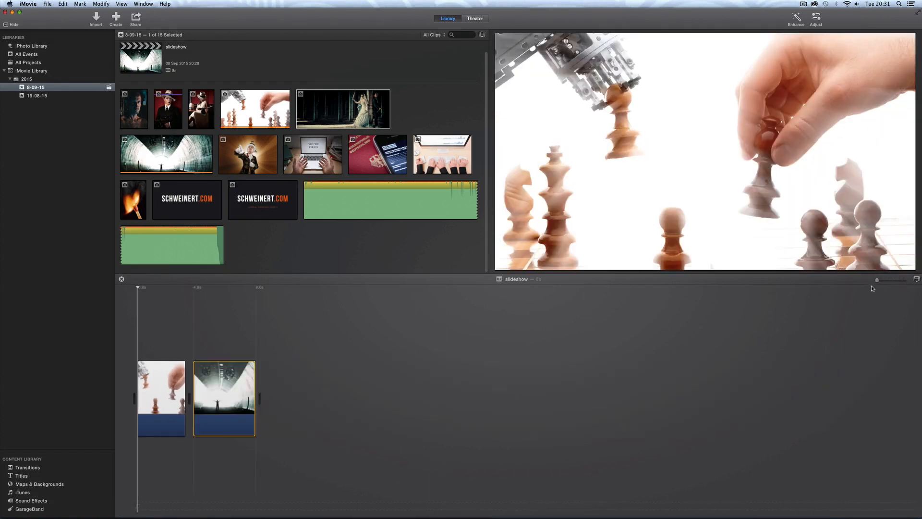
pyautogui.moveTo(342, 109); pyautogui.dragTo(307, 408)
pyautogui.moveTo(241, 154); pyautogui.dragTo(355, 394)
# Append the portrait, woman-with-gun, keyboard, passport, match and both SCHWEINERT.COM clips.
pyautogui.click(143, 125)
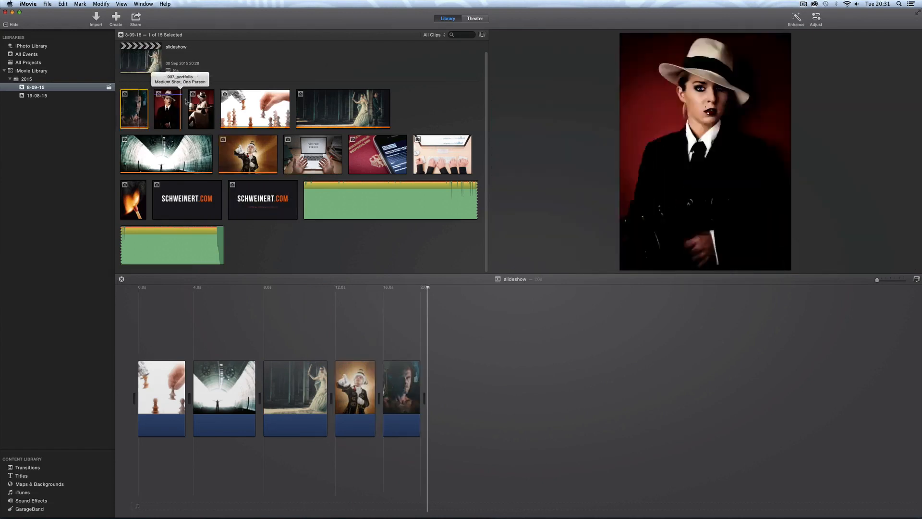
pyautogui.click(210, 125)
pyautogui.click(468, 169)
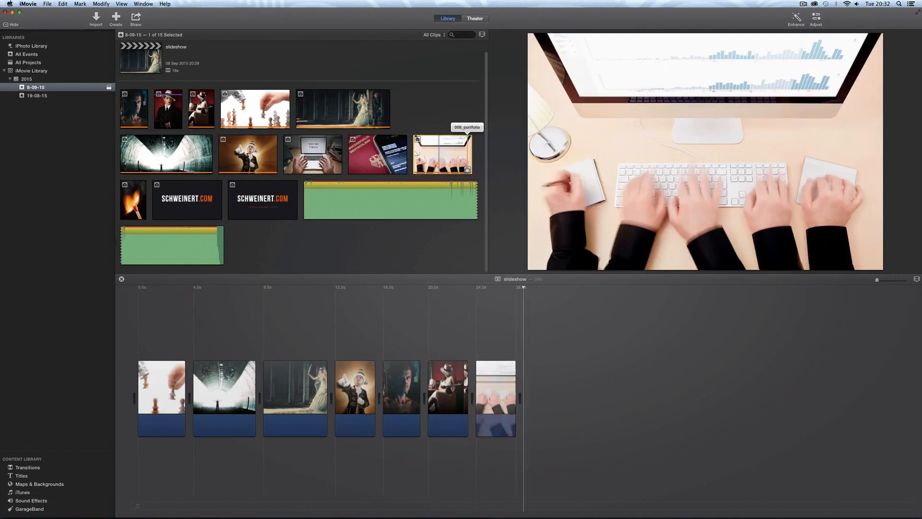
pyautogui.click(402, 169)
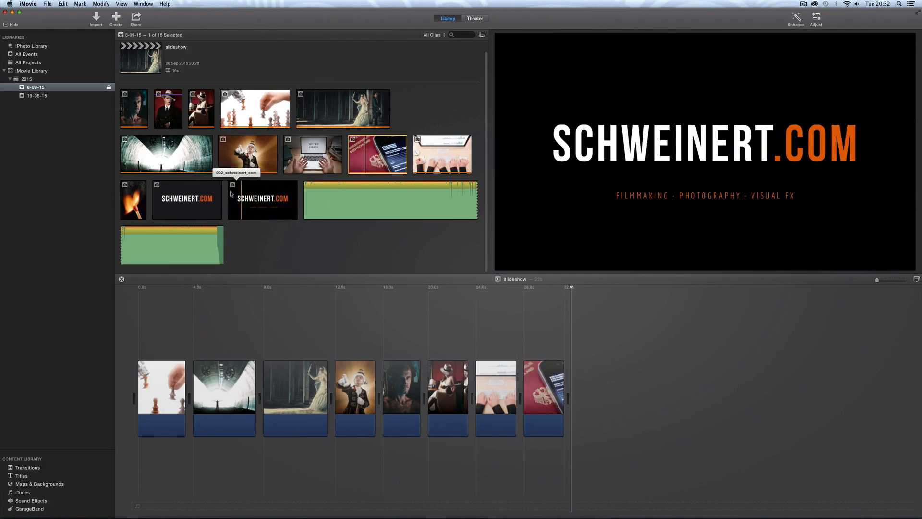
pyautogui.click(142, 215)
pyautogui.click(217, 215)
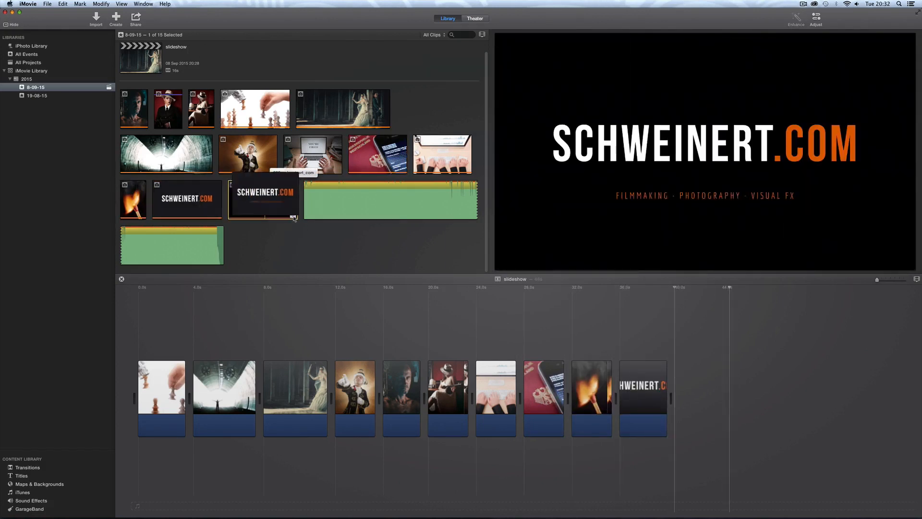
pyautogui.click(293, 215)
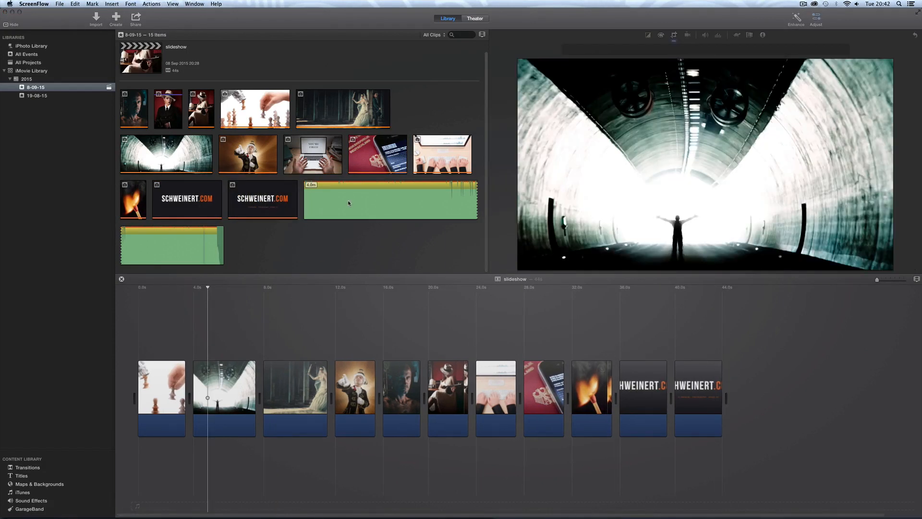
# Append the entire music clip as background audio with E, then zoom the timeline in.
pyautogui.rightClick(348, 203)
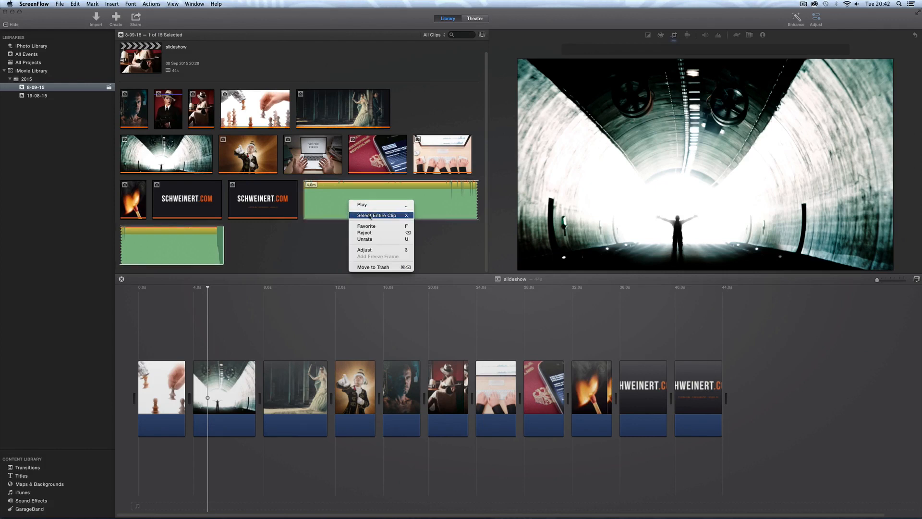
pyautogui.click(365, 215)
pyautogui.click(200, 251)
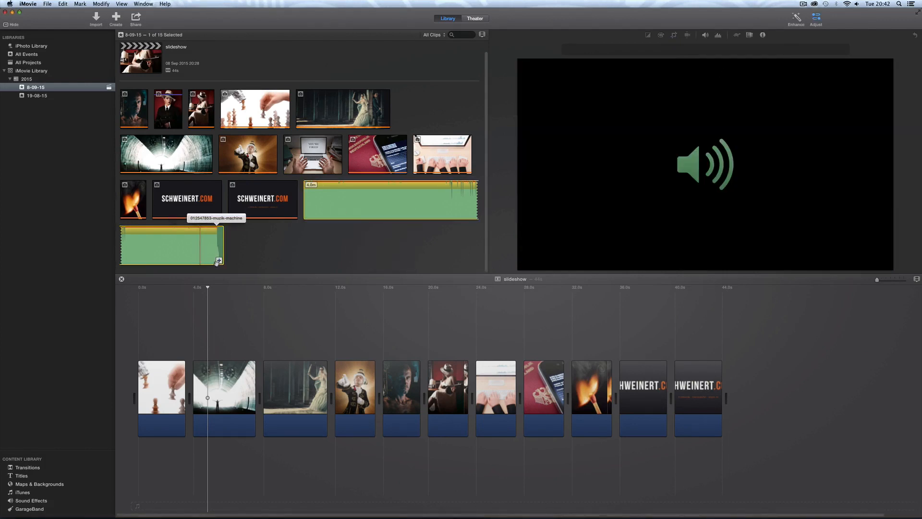
pyautogui.press('e')
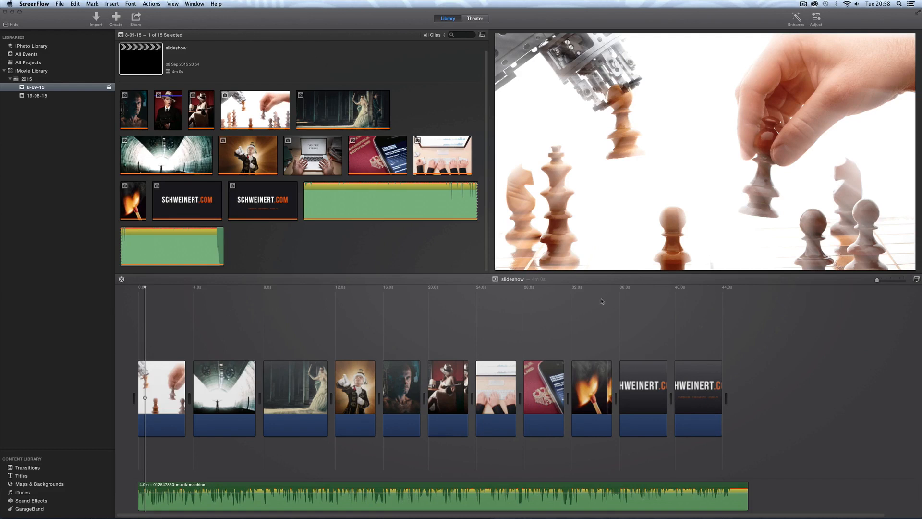
pyautogui.moveTo(877, 282); pyautogui.dragTo(900, 282)
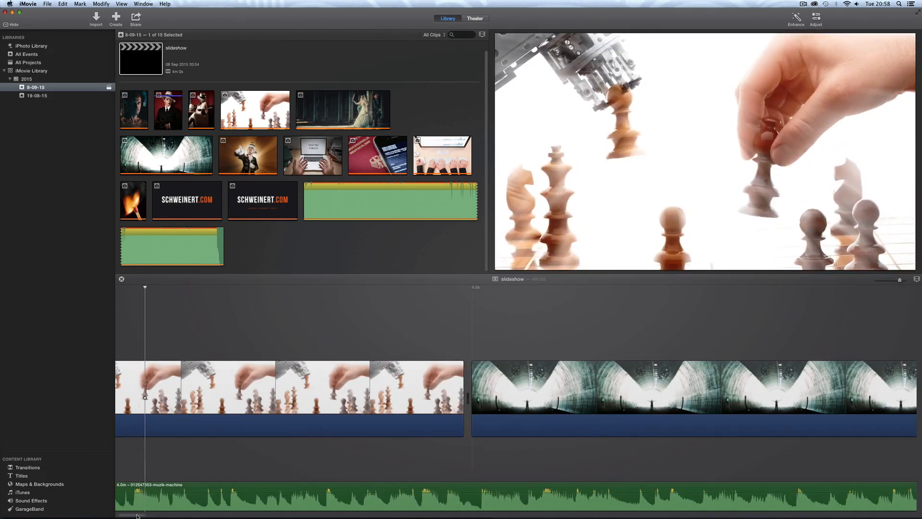
pyautogui.hscroll(-3, 136, 515)
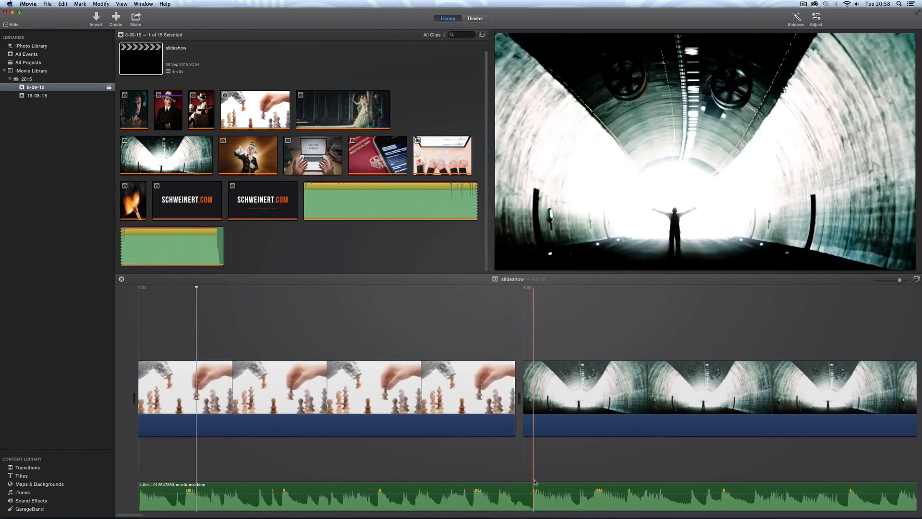
# Replay the chess-to-tunnel cut and extend the chess clip's end by 0.1 seconds.
pyautogui.click(387, 343)
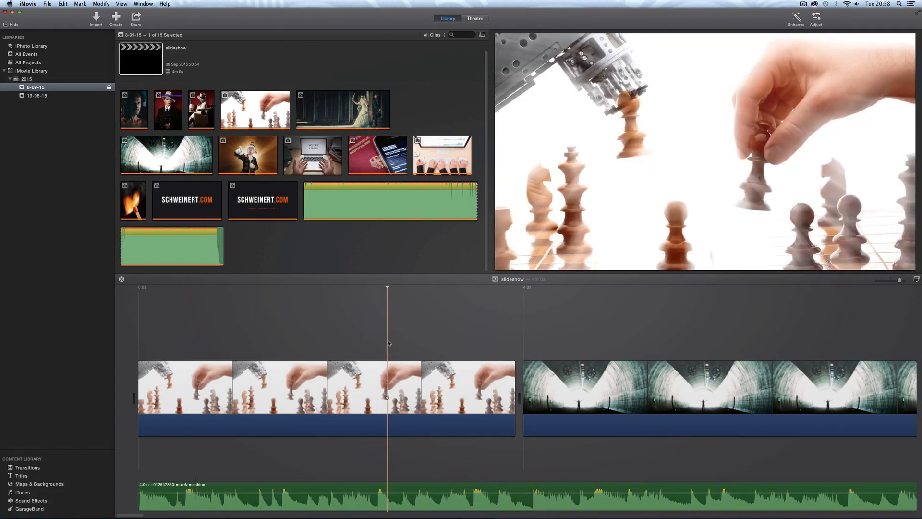
pyautogui.press('space')
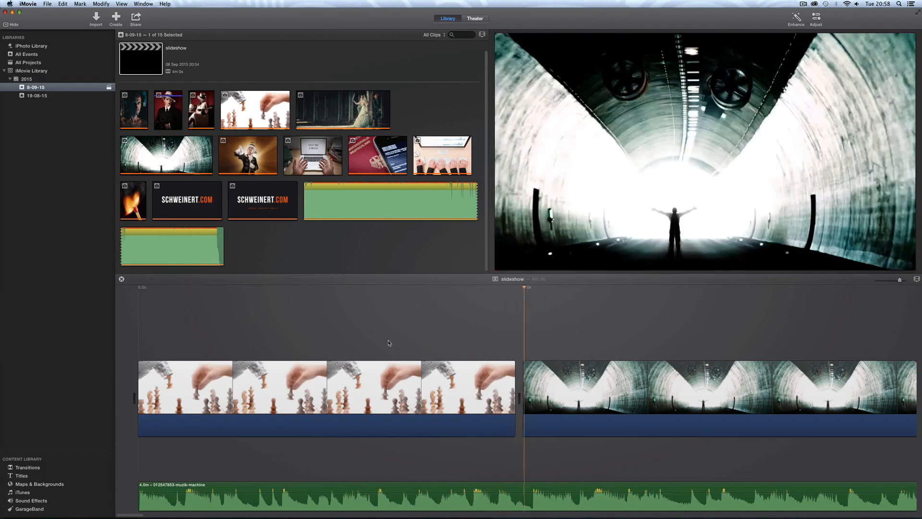
pyautogui.click(401, 329)
pyautogui.press('space')
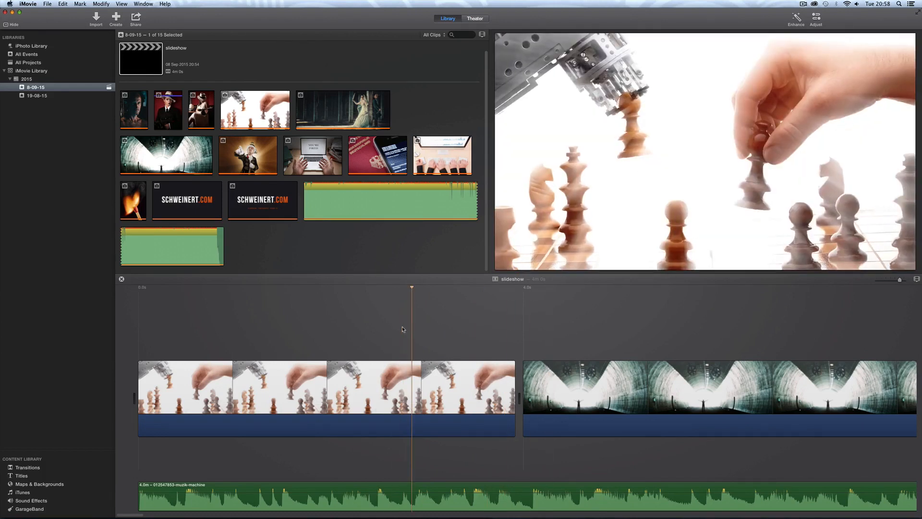
pyautogui.click(402, 329)
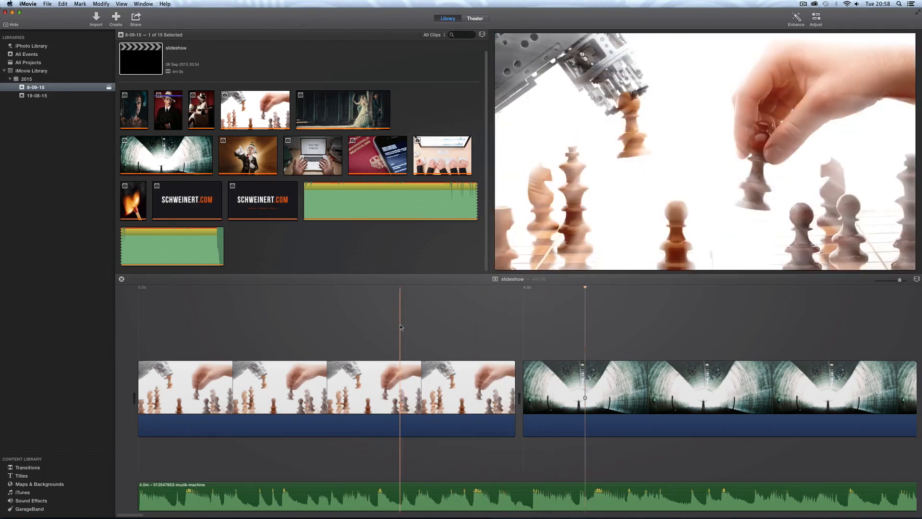
pyautogui.press('space')
pyautogui.press('space')
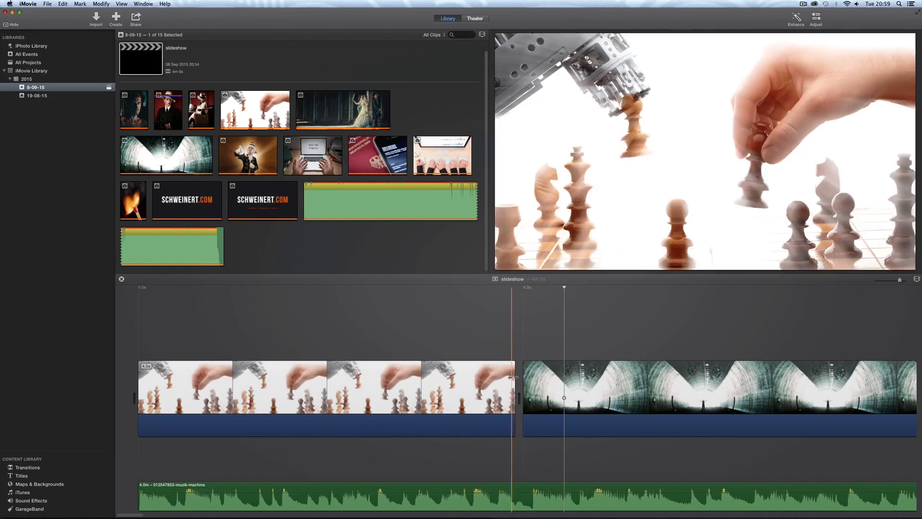
pyautogui.moveTo(513, 378); pyautogui.dragTo(522, 381)
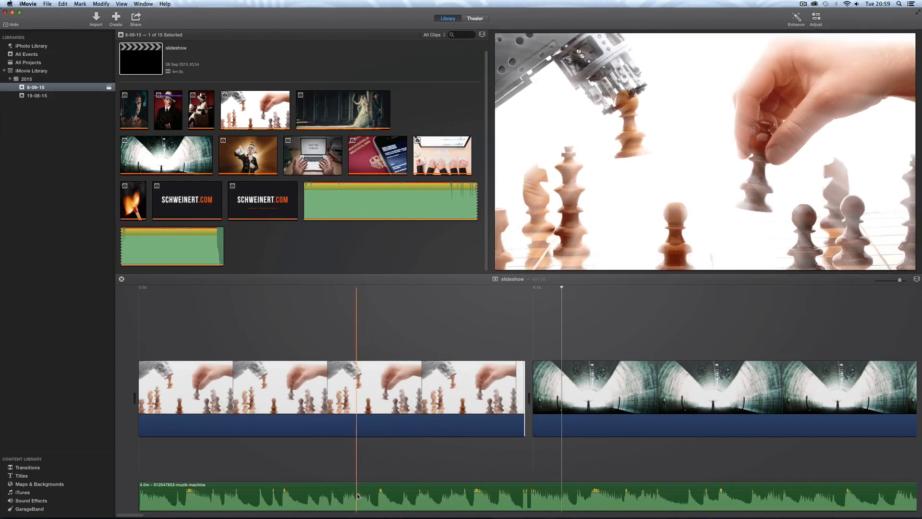
pyautogui.moveTo(135, 515); pyautogui.dragTo(143, 515)
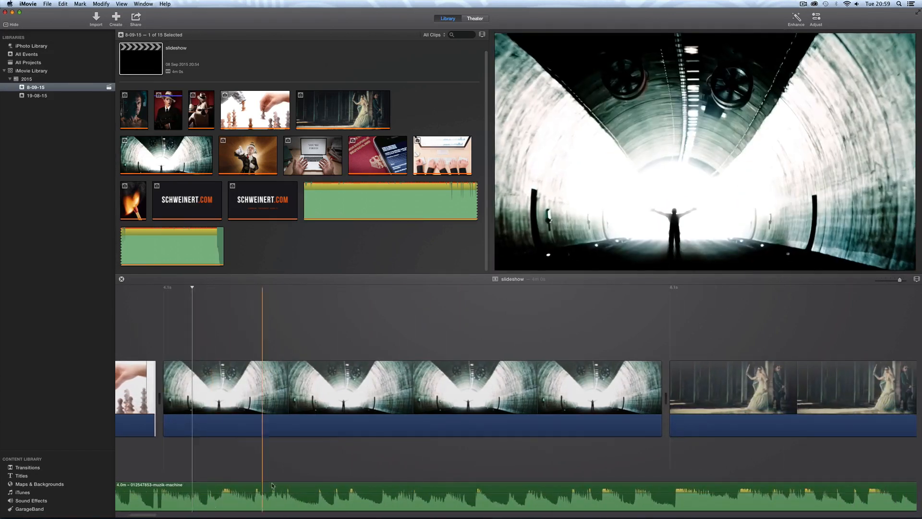
pyautogui.moveTo(658, 382); pyautogui.dragTo(670, 385)
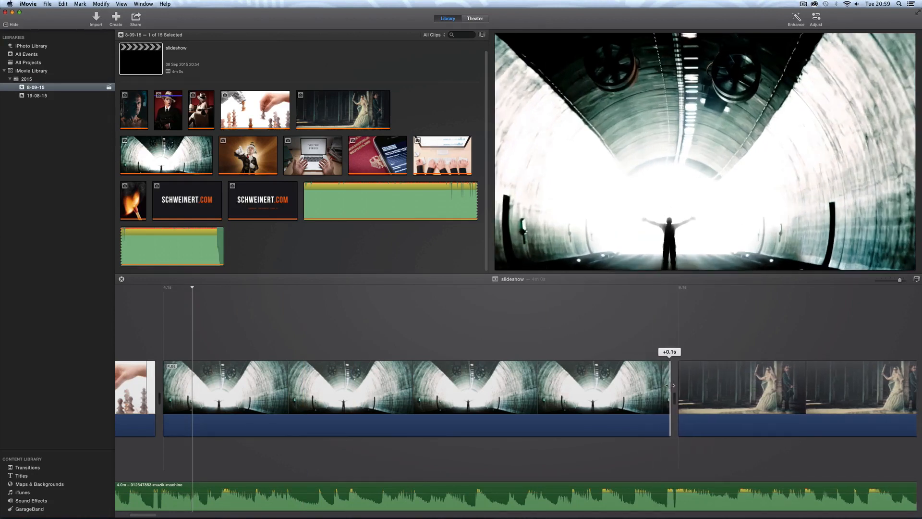
pyautogui.click(633, 335)
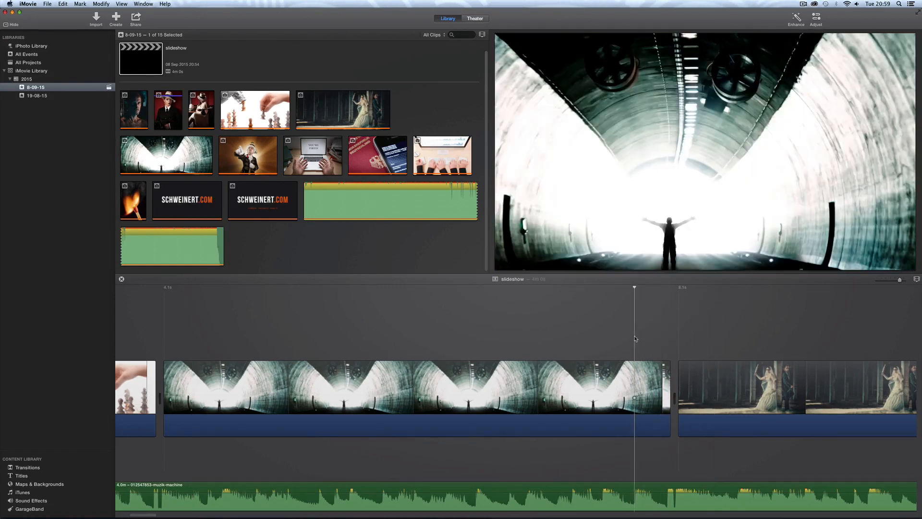
pyautogui.press('space')
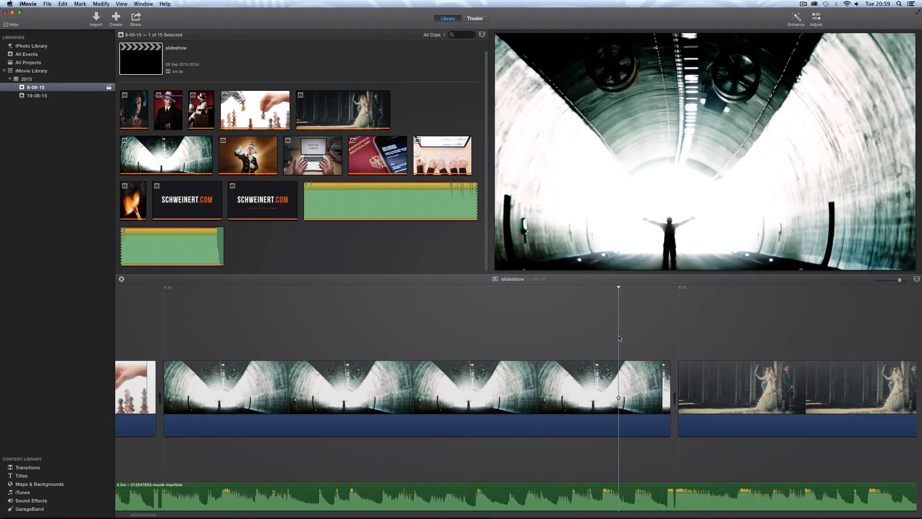
pyautogui.click(594, 386)
pyautogui.click(594, 385)
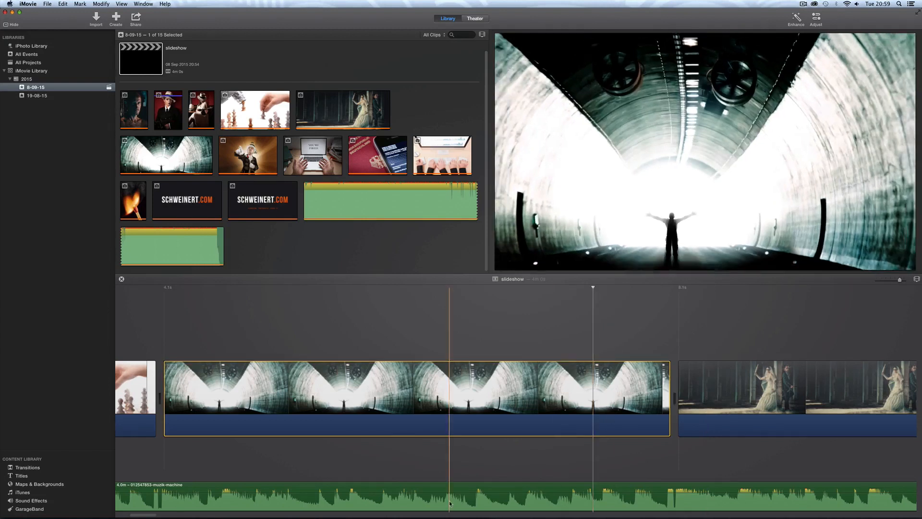
pyautogui.moveTo(136, 515); pyautogui.dragTo(154, 515)
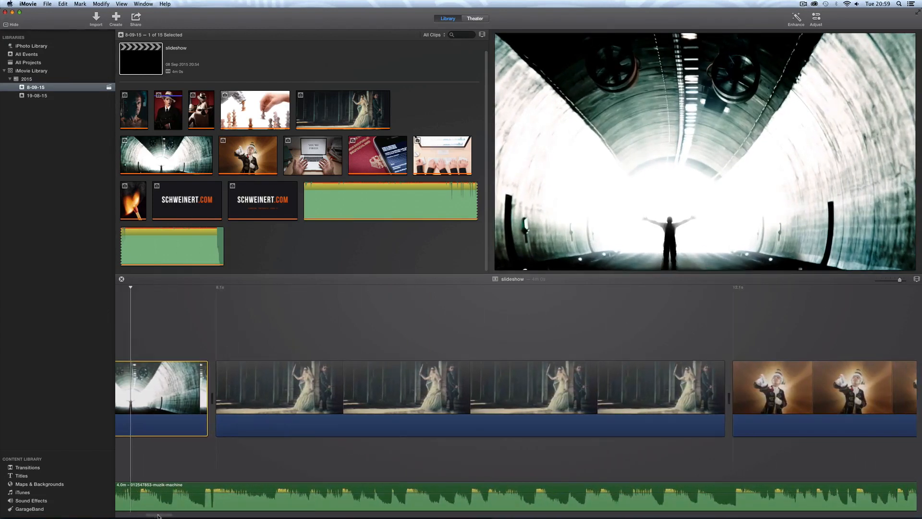
pyautogui.click(496, 391)
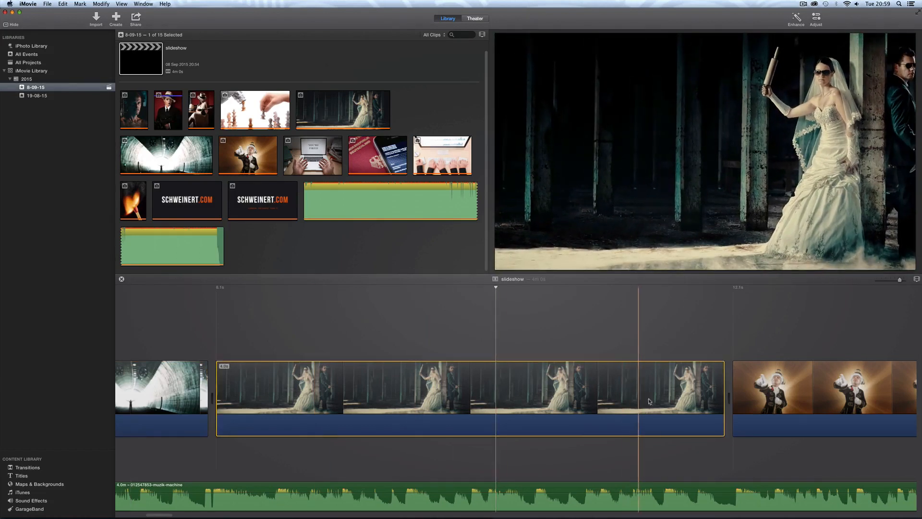
pyautogui.click(706, 332)
pyautogui.press('space')
pyautogui.click(628, 331)
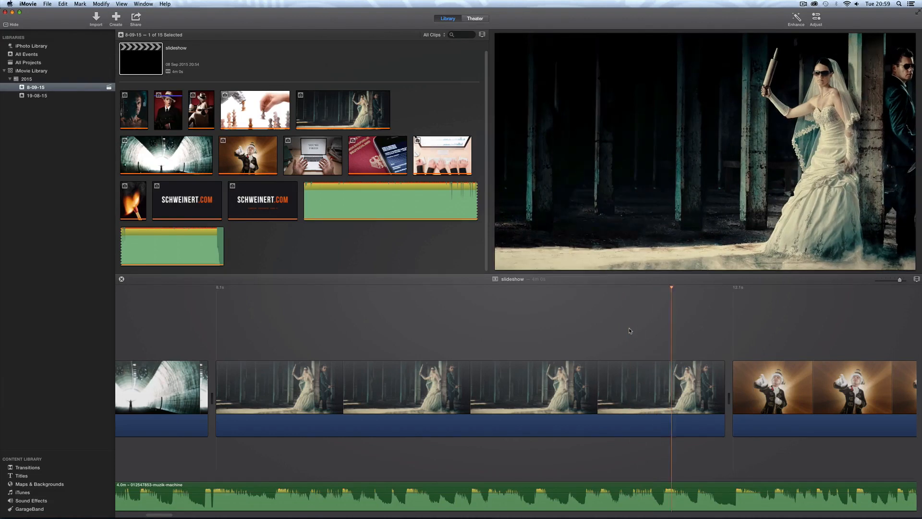
pyautogui.press('space')
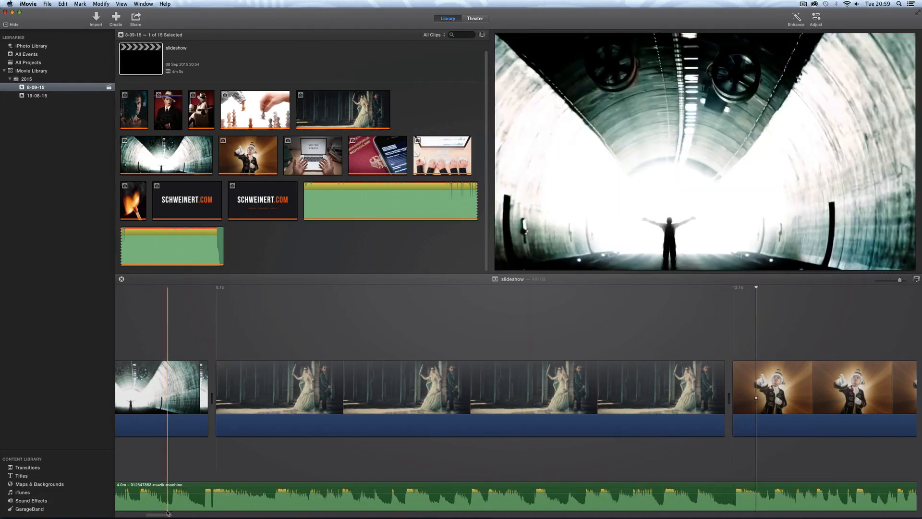
pyautogui.hscroll(15, 353, 448)
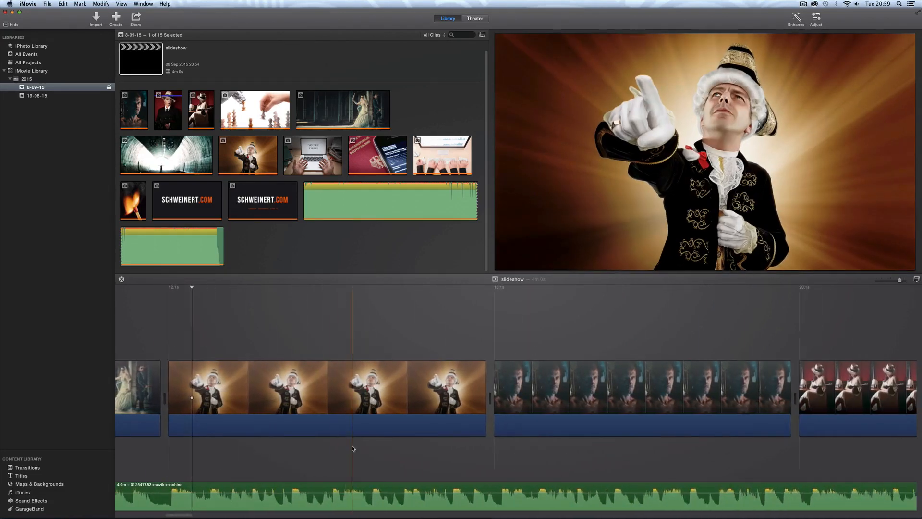
pyautogui.click(459, 329)
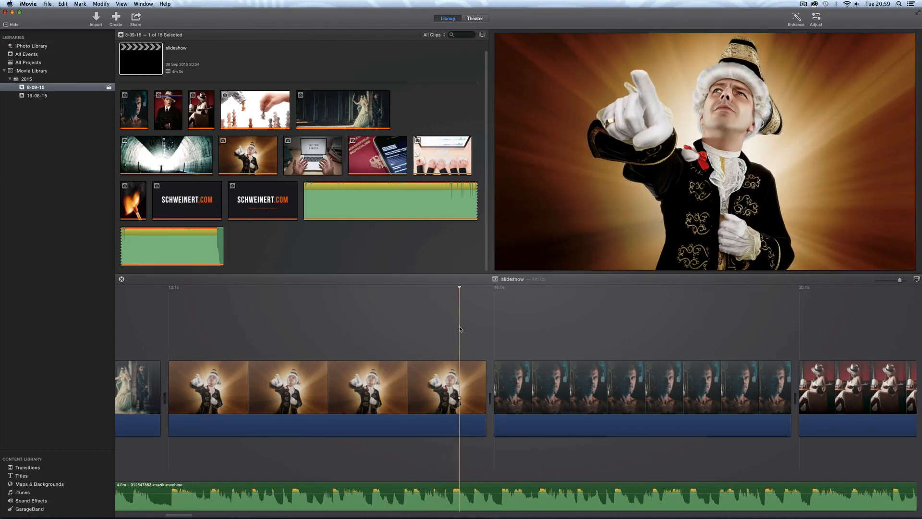
pyautogui.press('space')
pyautogui.click(422, 329)
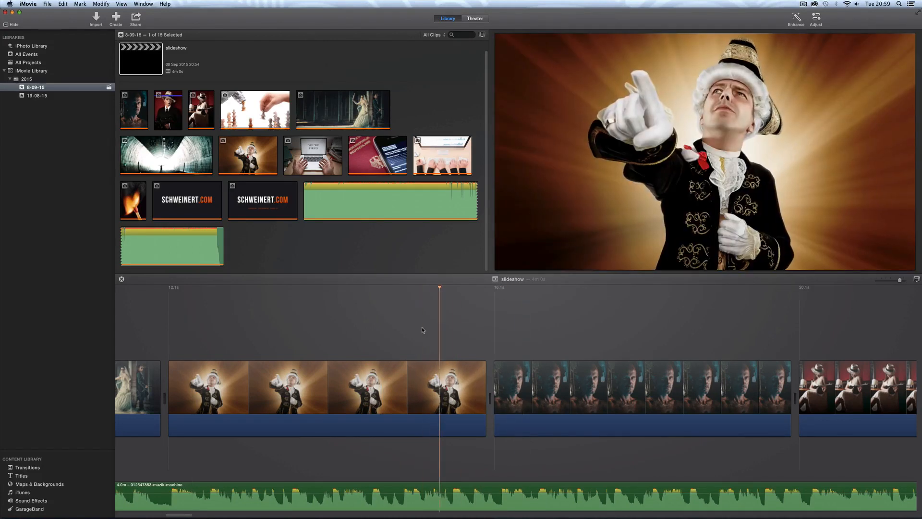
pyautogui.press('space')
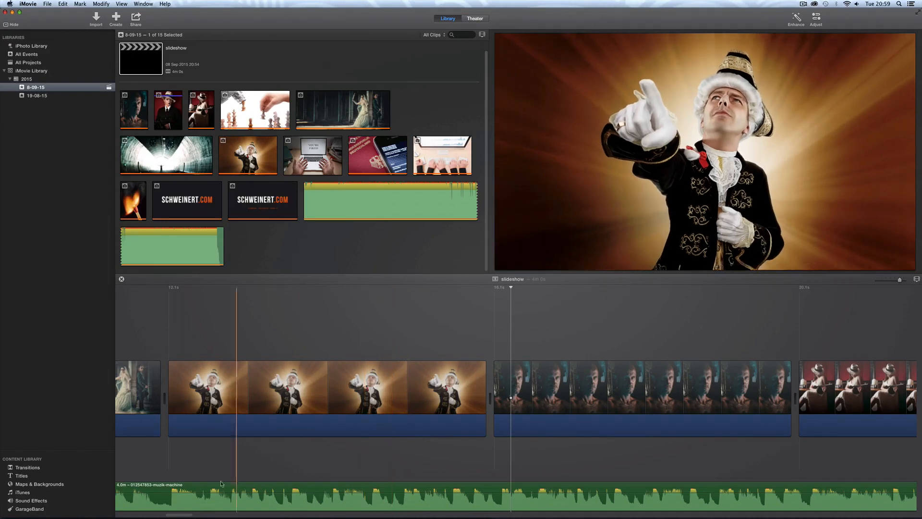
# Replay the cut from the man's face clip into the gun clip several times.
pyautogui.moveTo(179, 514); pyautogui.dragTo(192, 515)
pyautogui.click(232, 398)
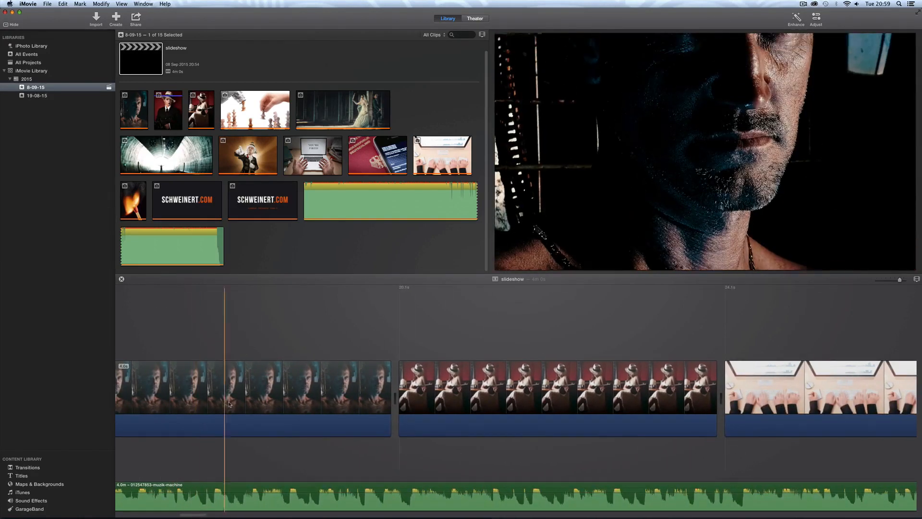
pyautogui.click(359, 336)
pyautogui.press('space')
pyautogui.click(338, 337)
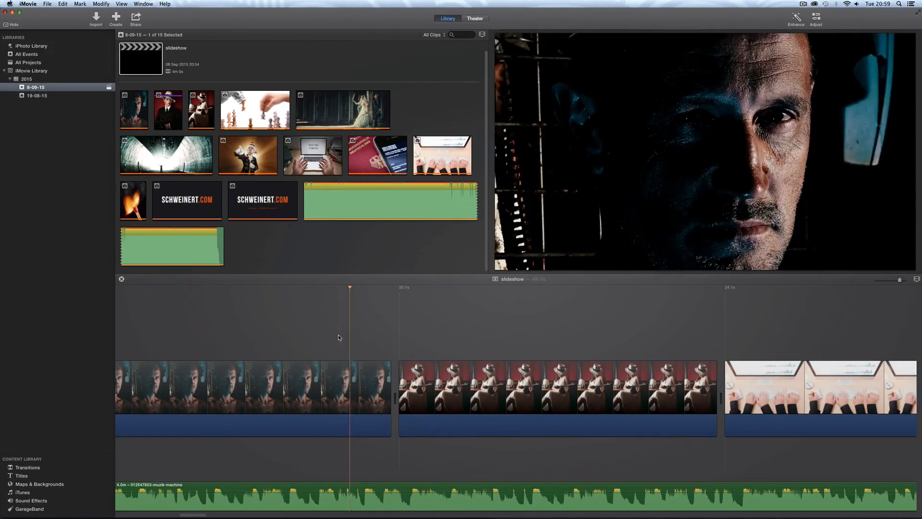
pyautogui.click(338, 336)
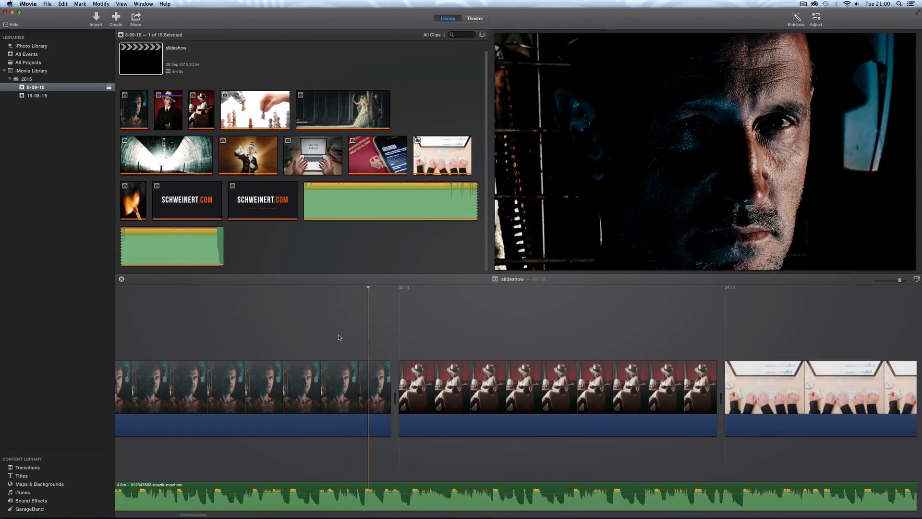
pyautogui.click(338, 336)
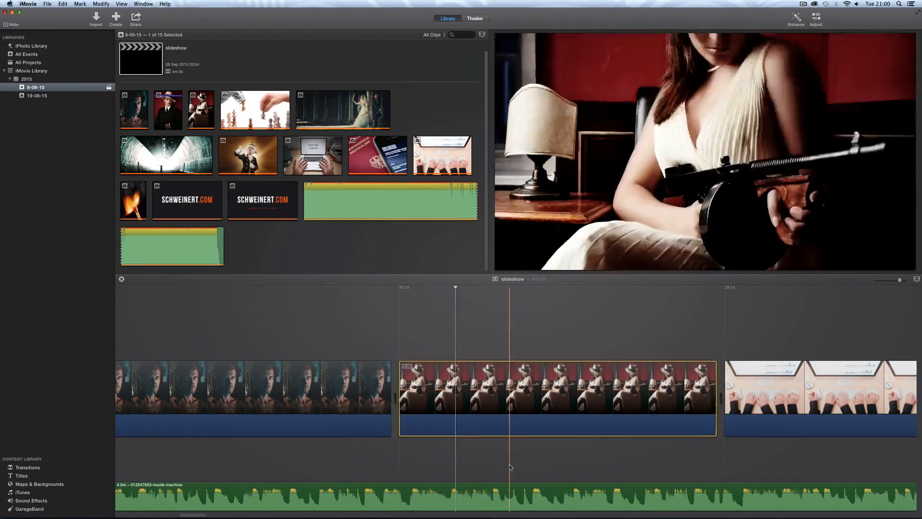
pyautogui.moveTo(193, 514); pyautogui.dragTo(200, 515)
pyautogui.press('space')
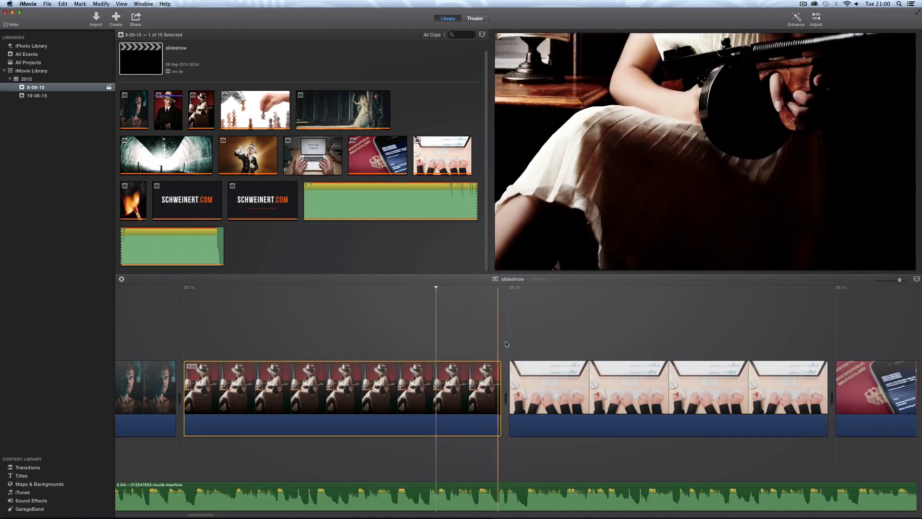
pyautogui.moveTo(200, 514); pyautogui.dragTo(143, 515)
# Review the tunnel clip and lengthen the costumed man clip slightly.
pyautogui.click(436, 391)
pyautogui.hscroll(8, 436, 392)
pyautogui.press('space')
pyautogui.moveTo(475, 388); pyautogui.dragTo(470, 387)
pyautogui.hscroll(8, 173, 512)
pyautogui.moveTo(469, 384); pyautogui.dragTo(473, 384)
pyautogui.hscroll(8, 252, 485)
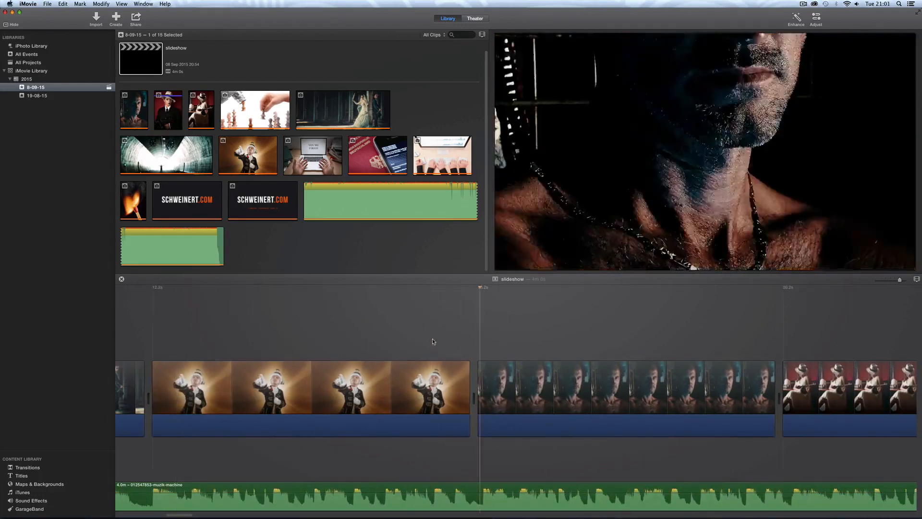
pyautogui.moveTo(470, 374); pyautogui.dragTo(475, 374)
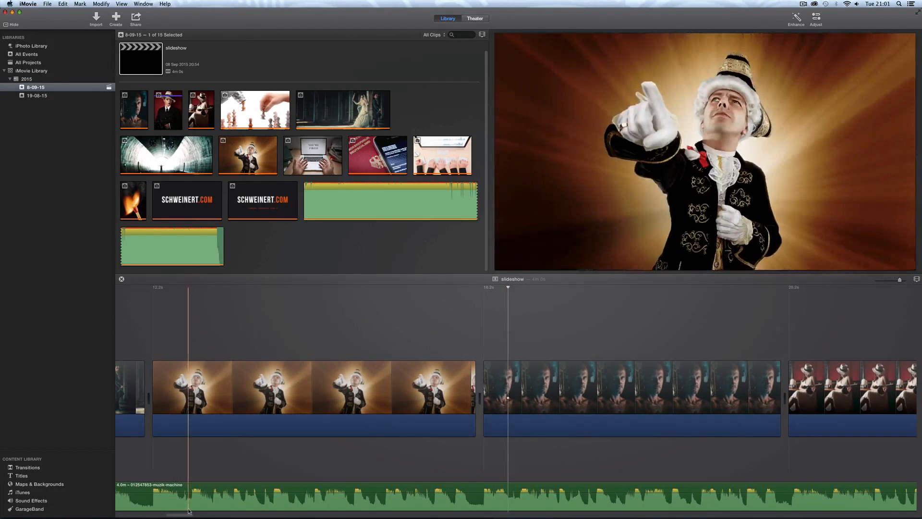
# Lengthen the man's face, keyboard (by half a second) and passport clips.
pyautogui.hscroll(8, 189, 512)
pyautogui.moveTo(389, 382); pyautogui.dragTo(407, 385)
pyautogui.hscroll(7, 215, 516)
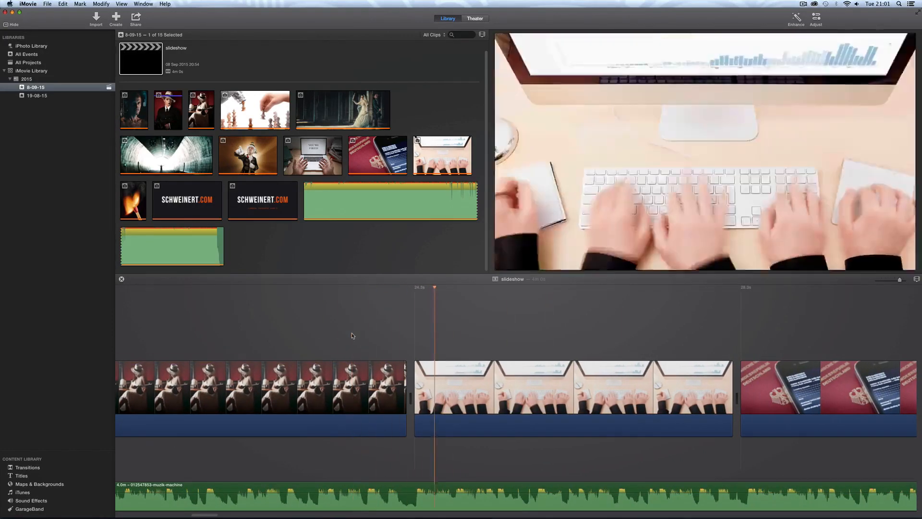
pyautogui.click(440, 369)
pyautogui.hscroll(5, 439, 369)
pyautogui.moveTo(485, 379); pyautogui.dragTo(492, 379)
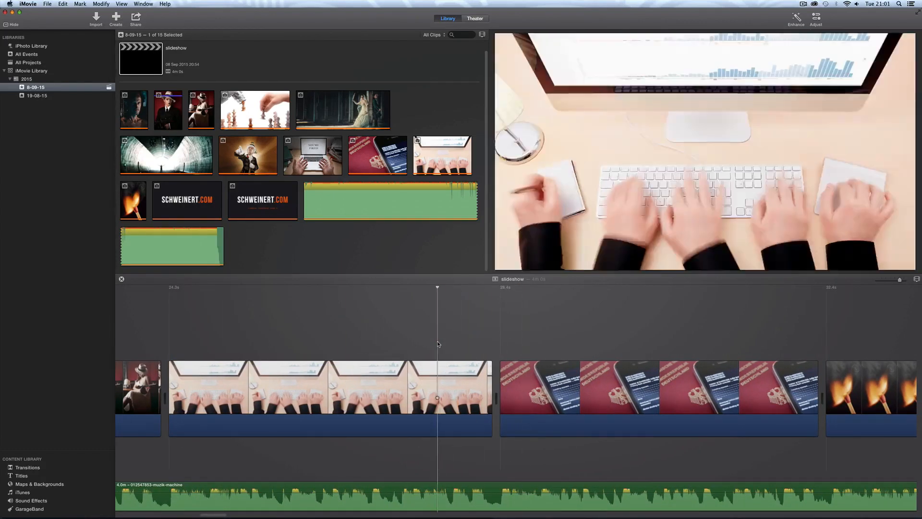
pyautogui.hscroll(7, 336, 346)
pyautogui.moveTo(454, 386); pyautogui.dragTo(460, 386)
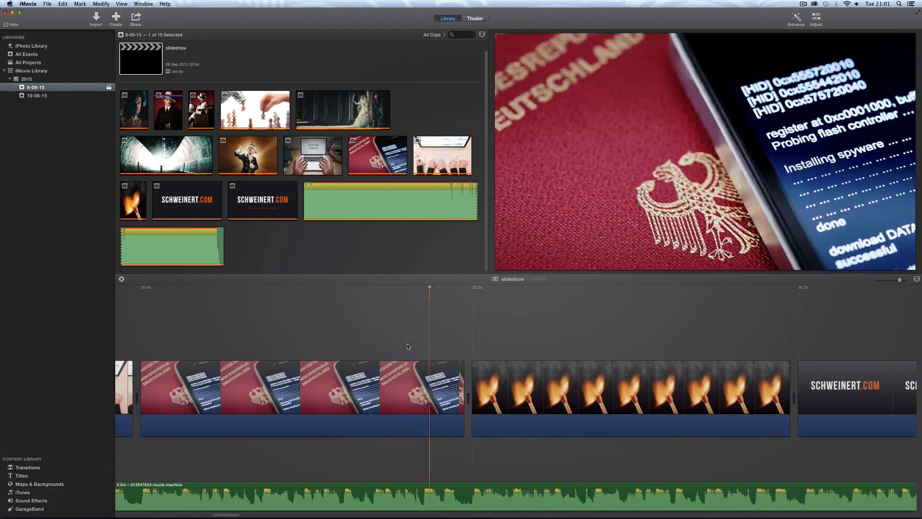
pyautogui.hscroll(6, 408, 346)
# Lengthen the burning match clip and shorten the first SCHWEINERT.COM clip by 1.1 seconds.
pyautogui.moveTo(471, 379); pyautogui.dragTo(477, 379)
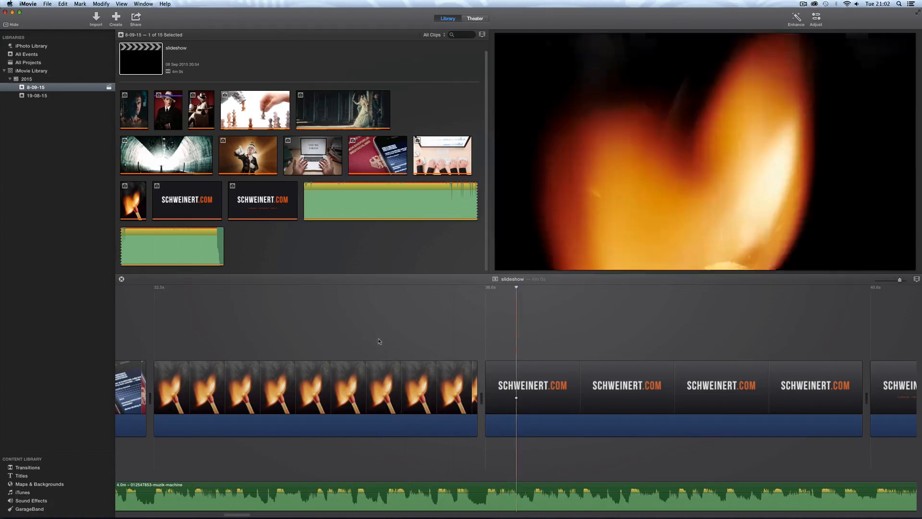
pyautogui.hscroll(5, 480, 374)
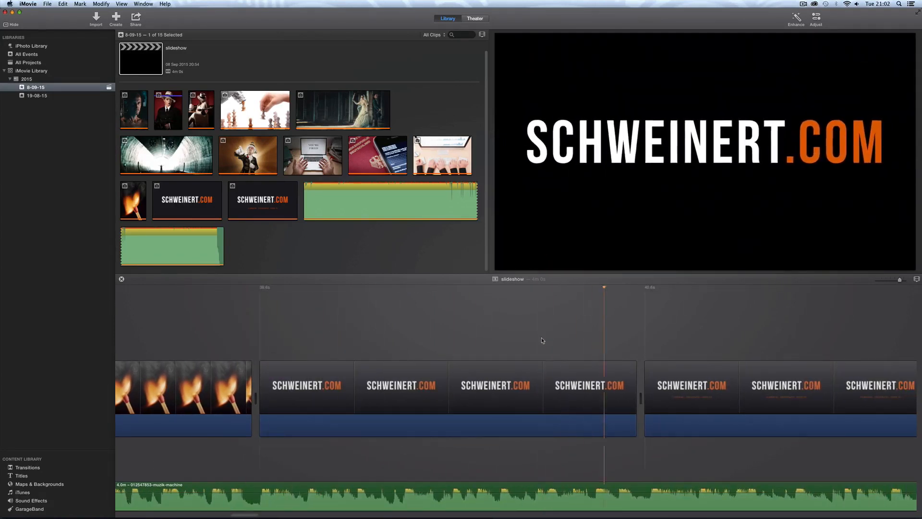
pyautogui.moveTo(637, 370); pyautogui.dragTo(526, 370)
pyautogui.press('space')
pyautogui.press('space')
# Shorten the second SCHWEINERT.COM clip, add back 0.1 seconds, and preview the ending.
pyautogui.hscroll(3, 248, 515)
pyautogui.click(672, 384)
pyautogui.moveTo(769, 380); pyautogui.dragTo(646, 379)
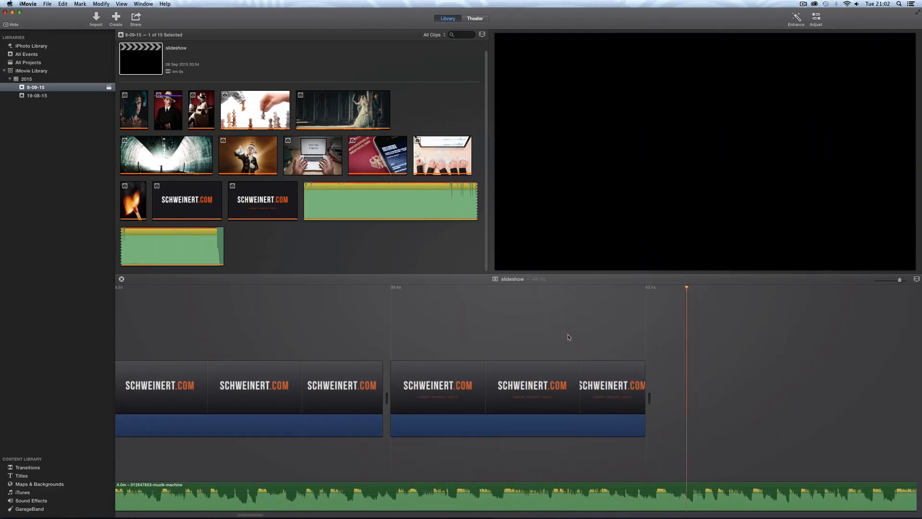
pyautogui.moveTo(646, 373); pyautogui.dragTo(648, 373)
pyautogui.press('space')
pyautogui.press('space')
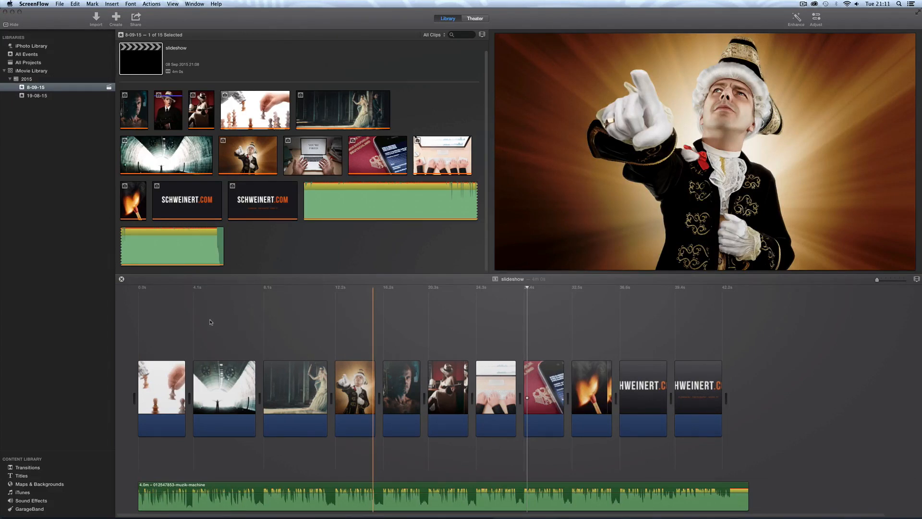
# Swap the chess clip's Ken Burns start and end, enlarge its end framing, and preview.
pyautogui.click(160, 381)
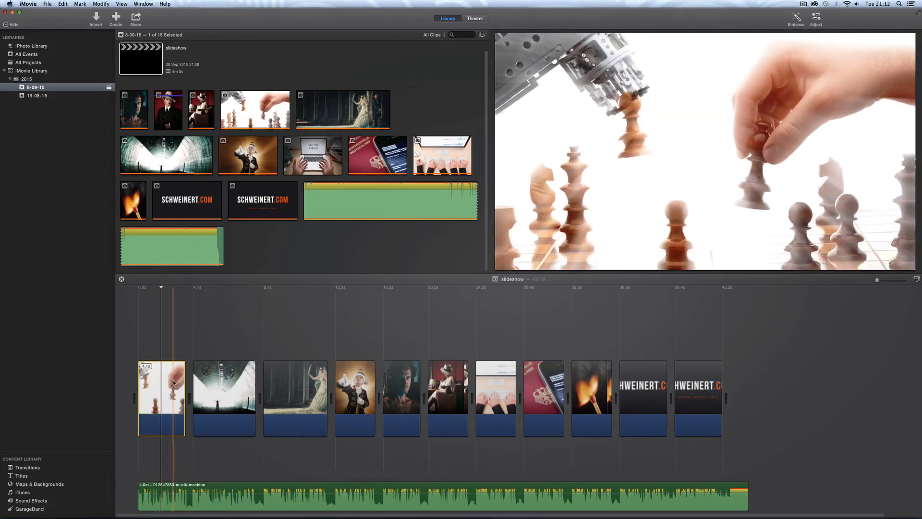
pyautogui.click(816, 21)
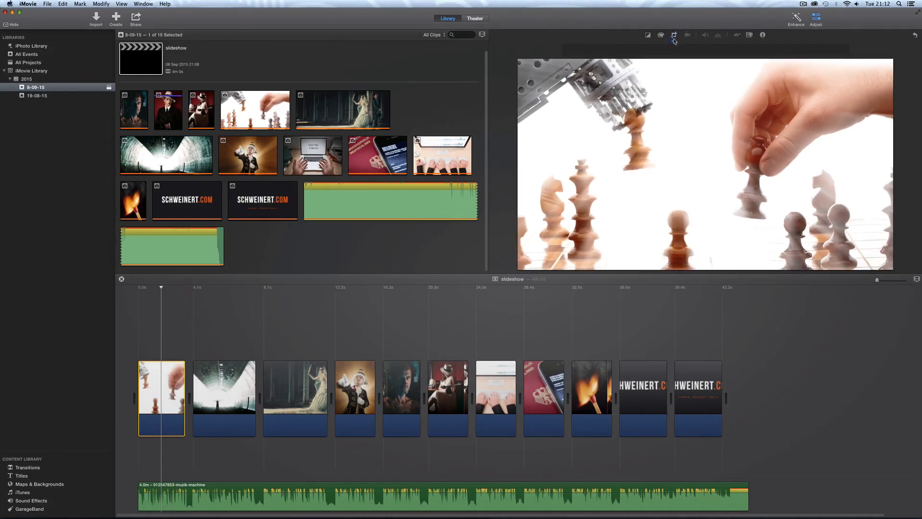
pyautogui.click(674, 36)
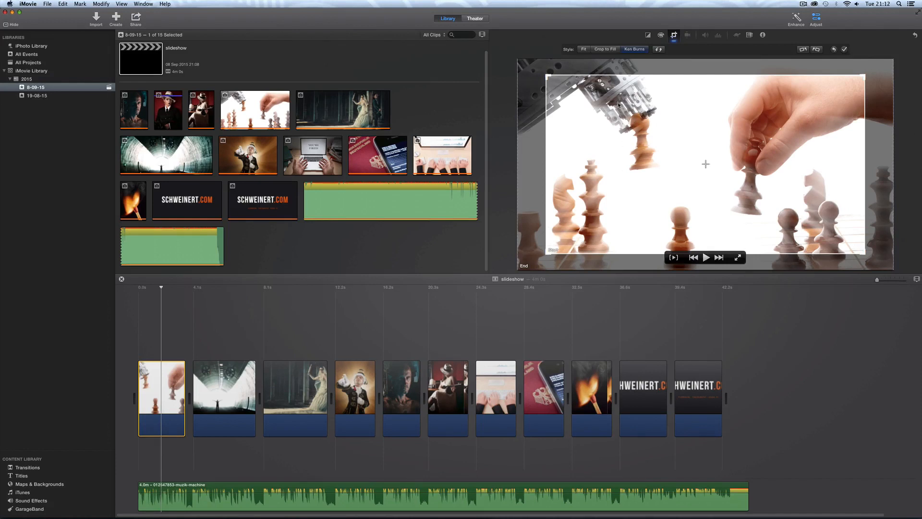
pyautogui.click(659, 50)
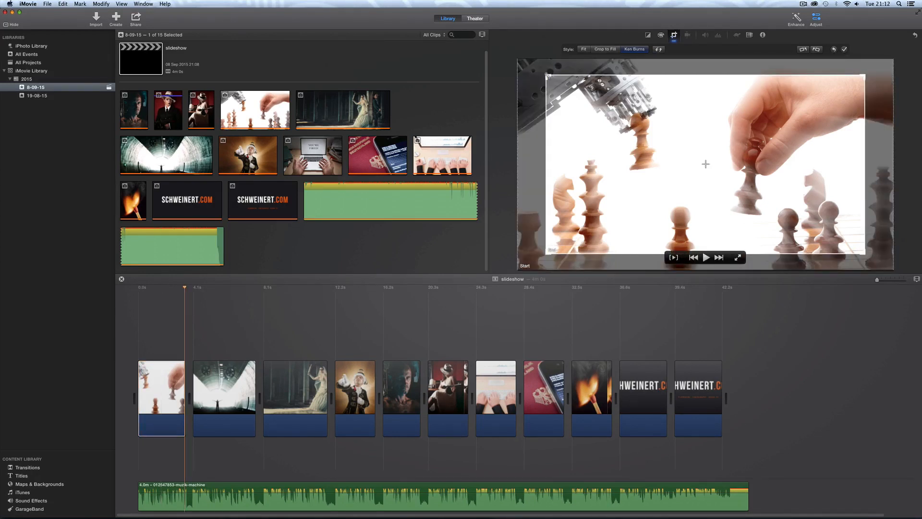
pyautogui.moveTo(547, 77); pyautogui.dragTo(547, 71)
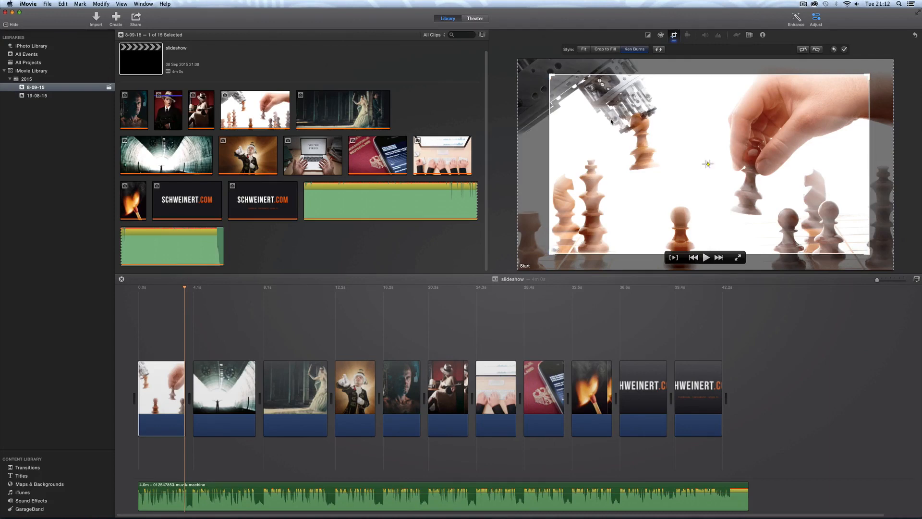
pyautogui.click(706, 260)
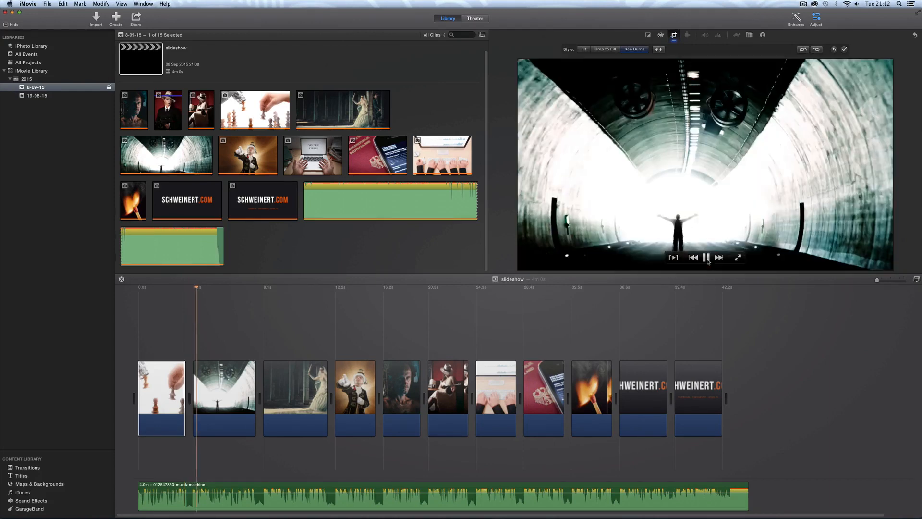
pyautogui.click(164, 288)
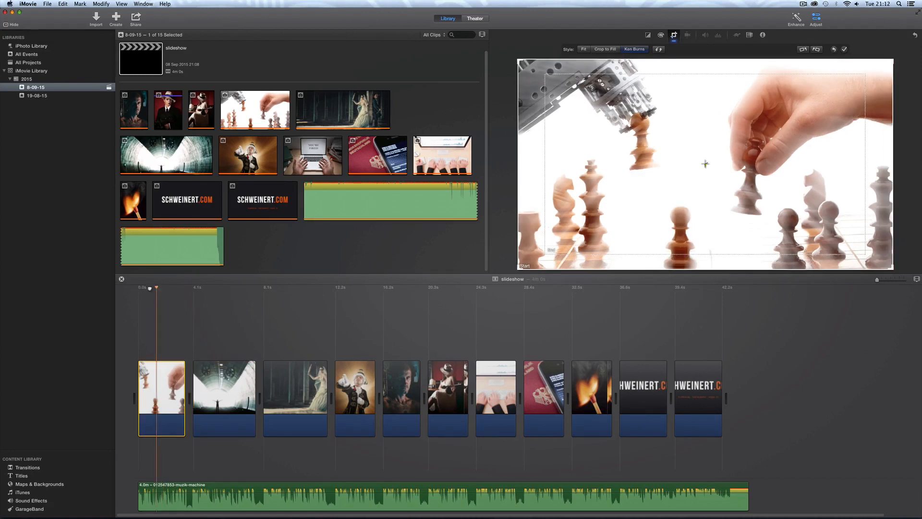
pyautogui.press('space')
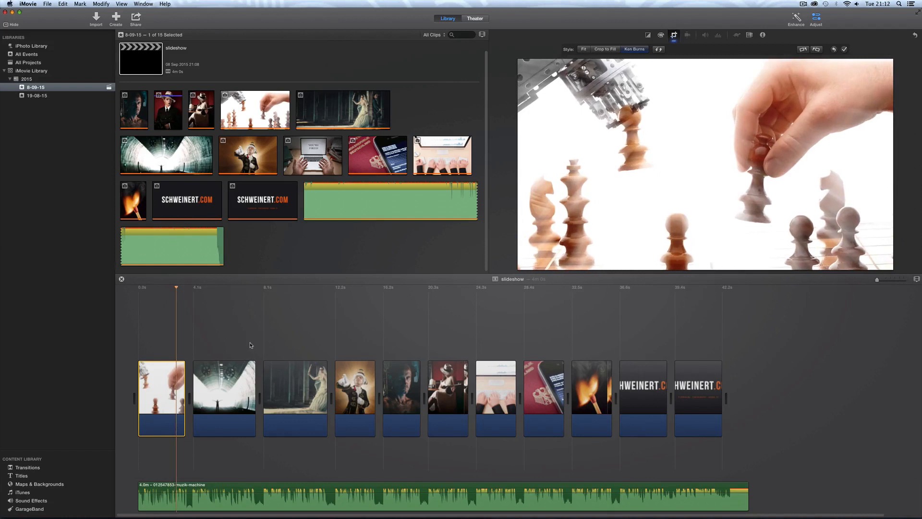
pyautogui.press('space')
# Make the bride photo's end framing fill the frame and reverse its zoom direction.
pyautogui.click(224, 385)
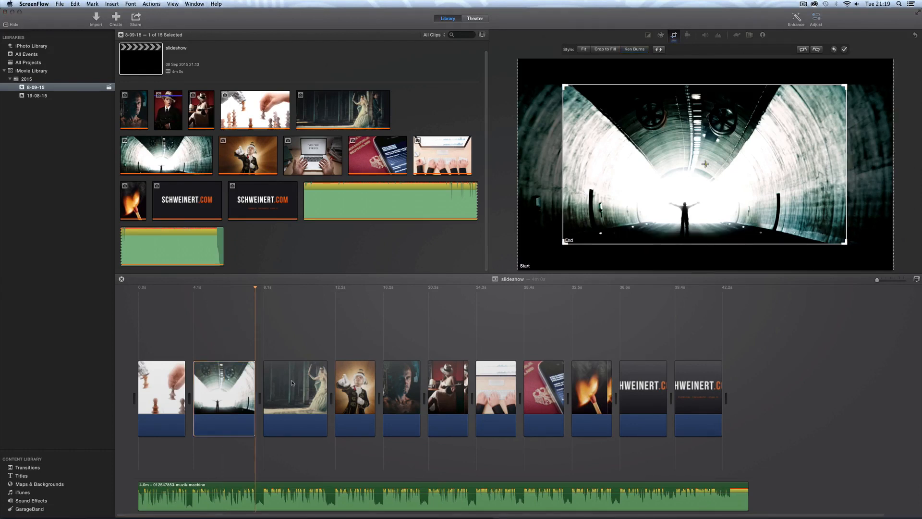
pyautogui.click(293, 382)
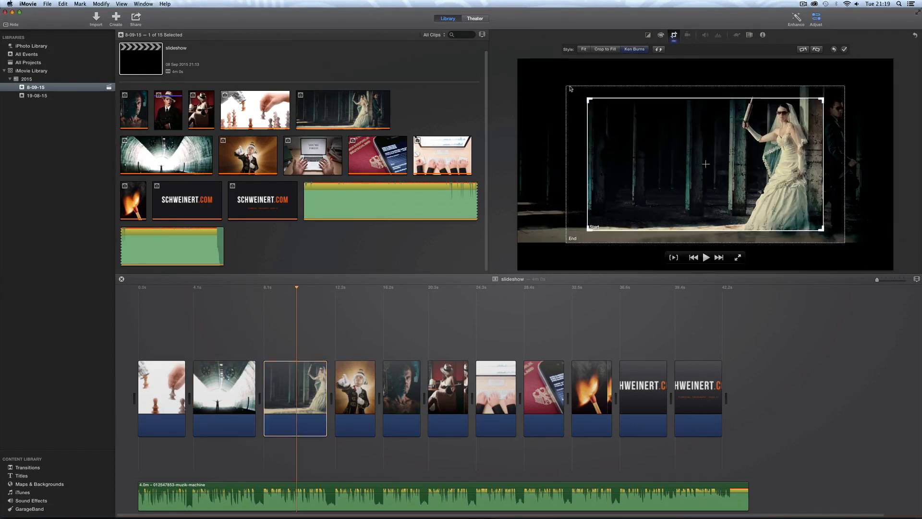
pyautogui.moveTo(567, 86); pyautogui.dragTo(517, 59)
pyautogui.click(660, 49)
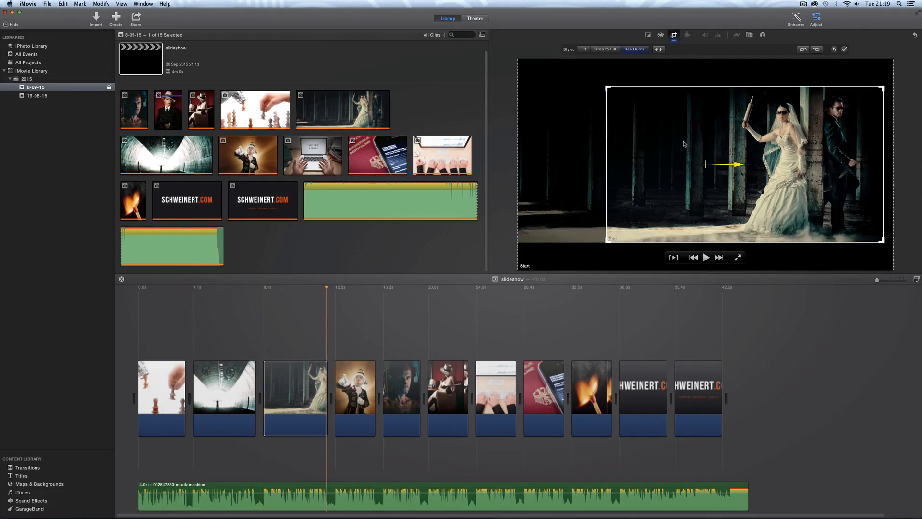
# Set full-photo start framing and enlarged end framing on the man portrait and cowgirl photos.
pyautogui.click(374, 384)
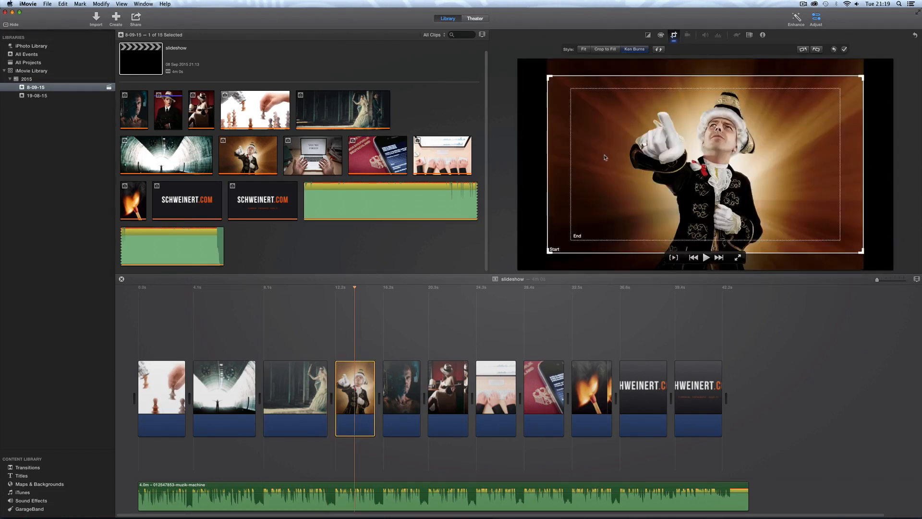
pyautogui.click(398, 399)
pyautogui.moveTo(634, 233); pyautogui.dragTo(517, 270)
pyautogui.moveTo(781, 179); pyautogui.dragTo(819, 215)
pyautogui.moveTo(775, 116); pyautogui.dragTo(775, 137)
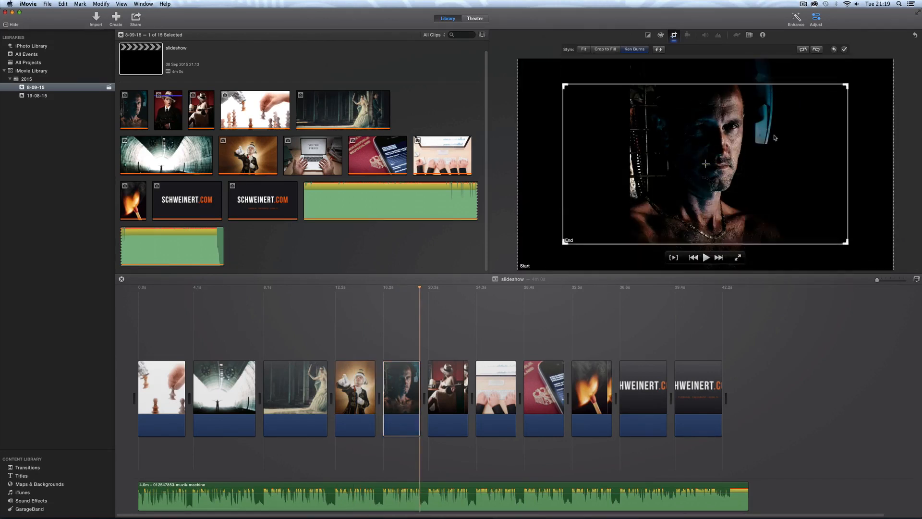
pyautogui.moveTo(846, 85); pyautogui.dragTo(866, 75)
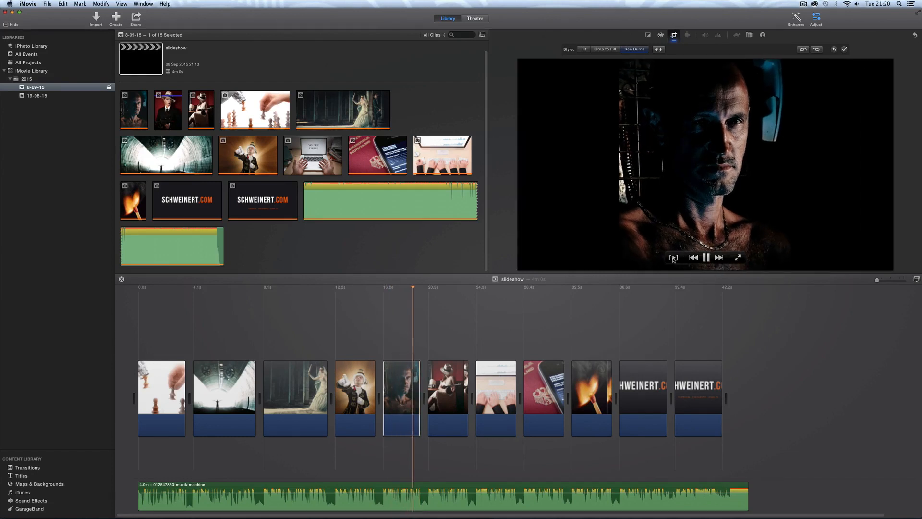
pyautogui.click(448, 386)
pyautogui.moveTo(636, 100); pyautogui.dragTo(499, 50)
pyautogui.moveTo(772, 153); pyautogui.dragTo(867, 74)
# Preview the keyboard photo's motion and widen the passport photo's end framing to full width.
pyautogui.click(503, 388)
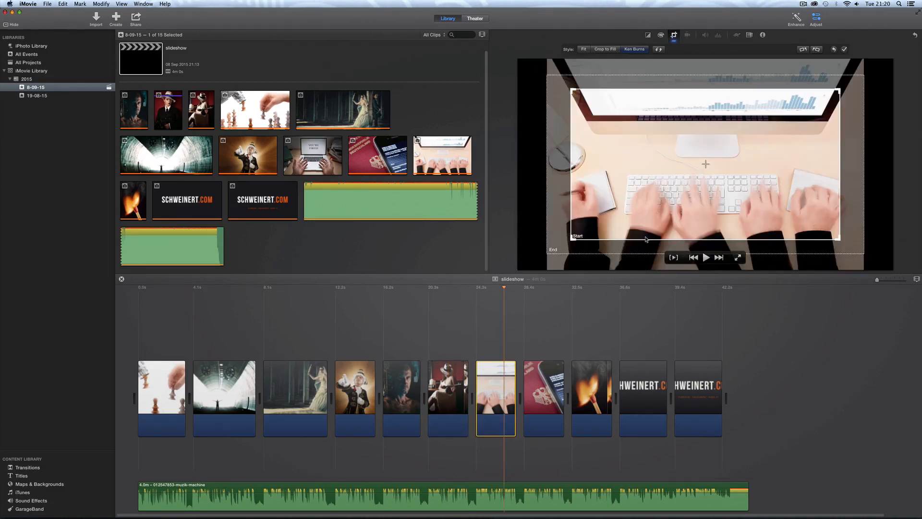
pyautogui.click(498, 384)
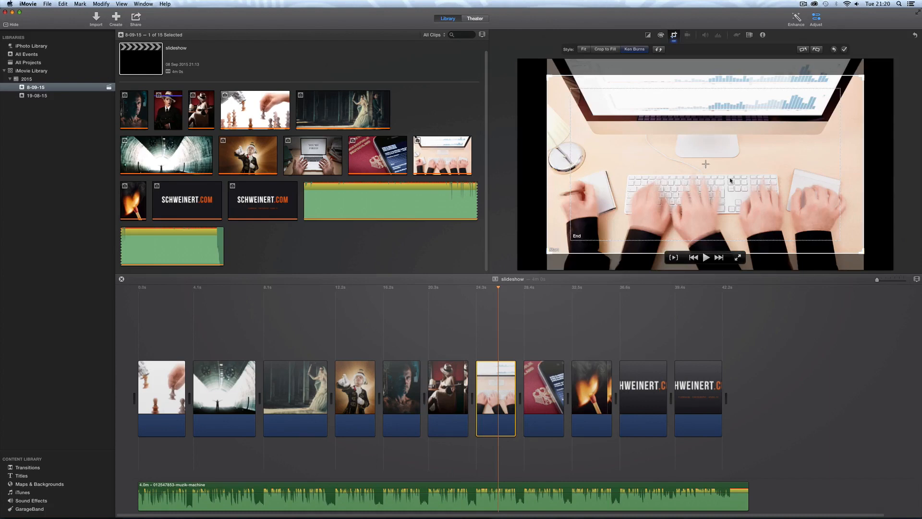
pyautogui.click(674, 257)
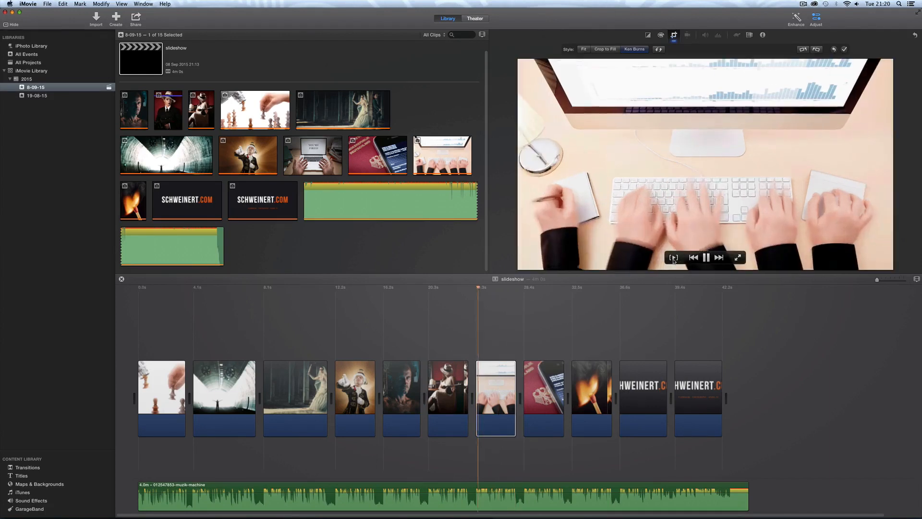
pyautogui.click(534, 385)
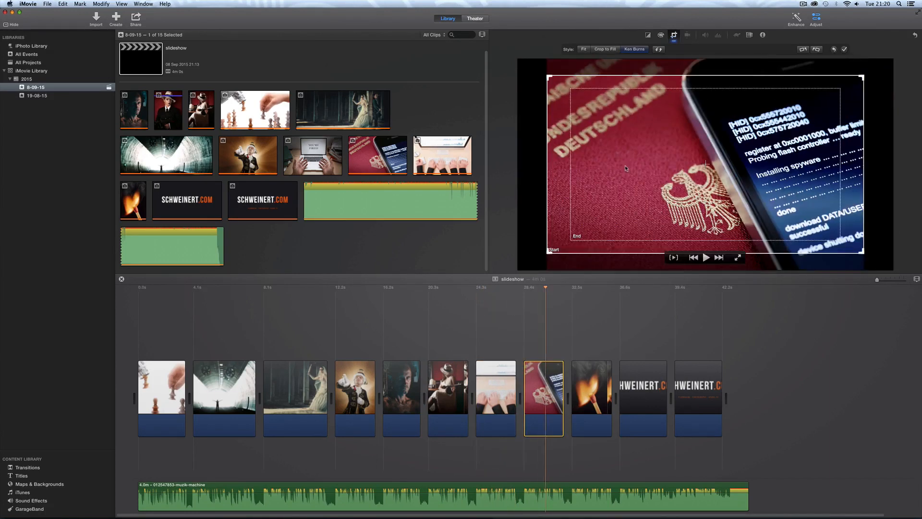
pyautogui.moveTo(842, 87); pyautogui.dragTo(877, 76)
# Expand the match photo's start framing to full frame and enlarge and centre its end framing.
pyautogui.click(600, 379)
pyautogui.moveTo(770, 155); pyautogui.dragTo(891, 70)
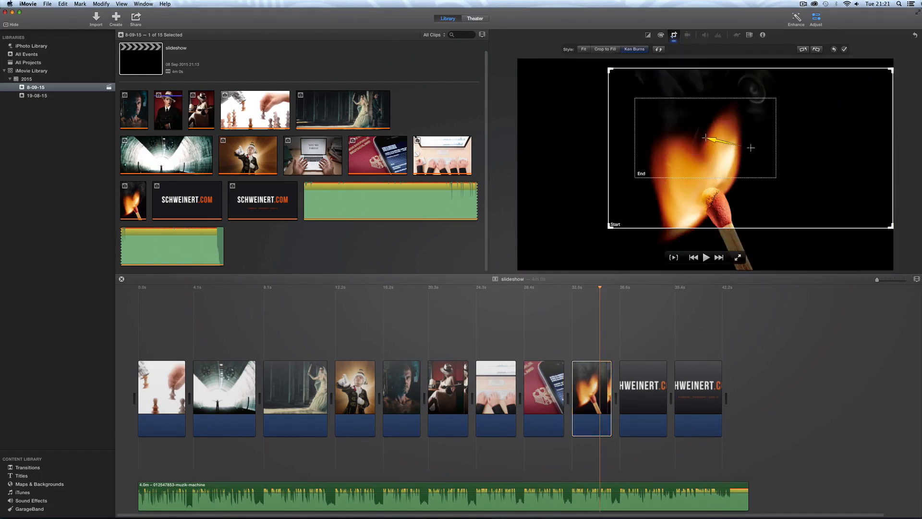
pyautogui.moveTo(609, 227); pyautogui.dragTo(518, 269)
pyautogui.click(648, 169)
pyautogui.moveTo(635, 176); pyautogui.dragTo(593, 199)
pyautogui.moveTo(652, 144); pyautogui.dragTo(652, 171)
pyautogui.moveTo(812, 223); pyautogui.dragTo(851, 257)
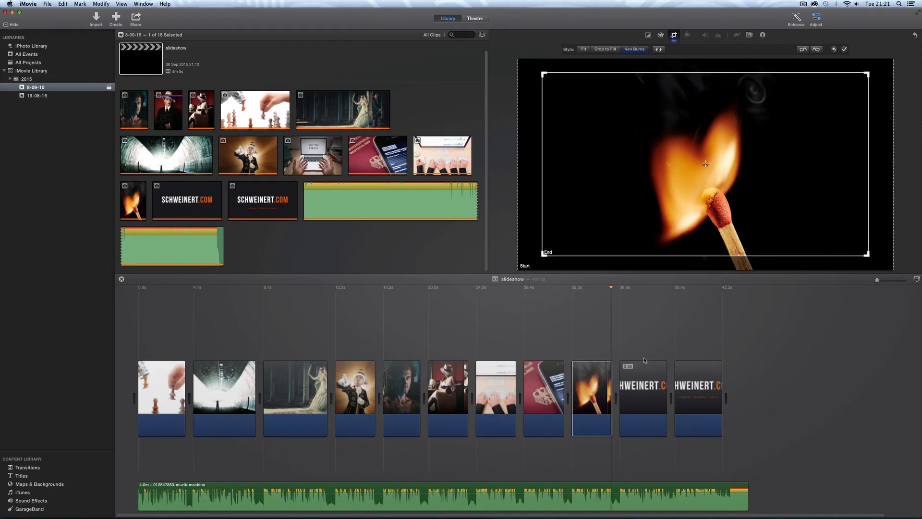
# Set both SCHWEINERT.COM cards to the Fit style so they show whole without motion.
pyautogui.click(644, 377)
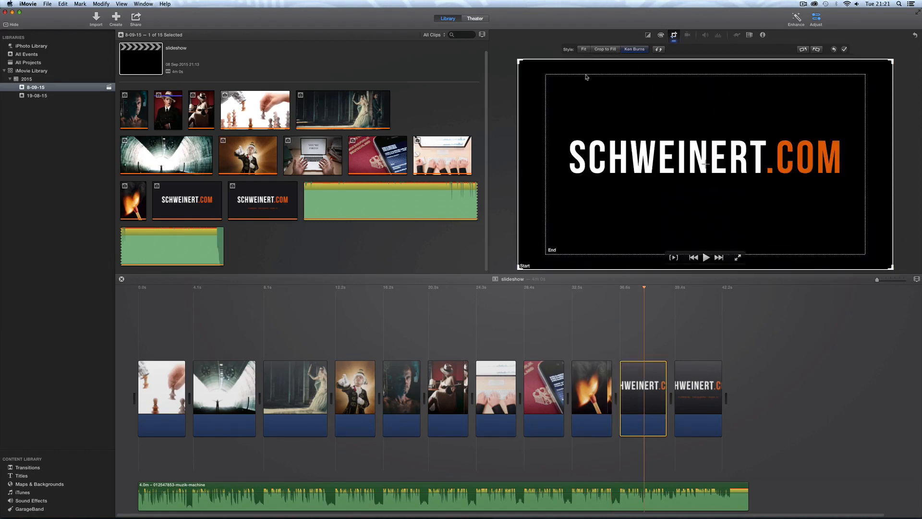
pyautogui.click(583, 50)
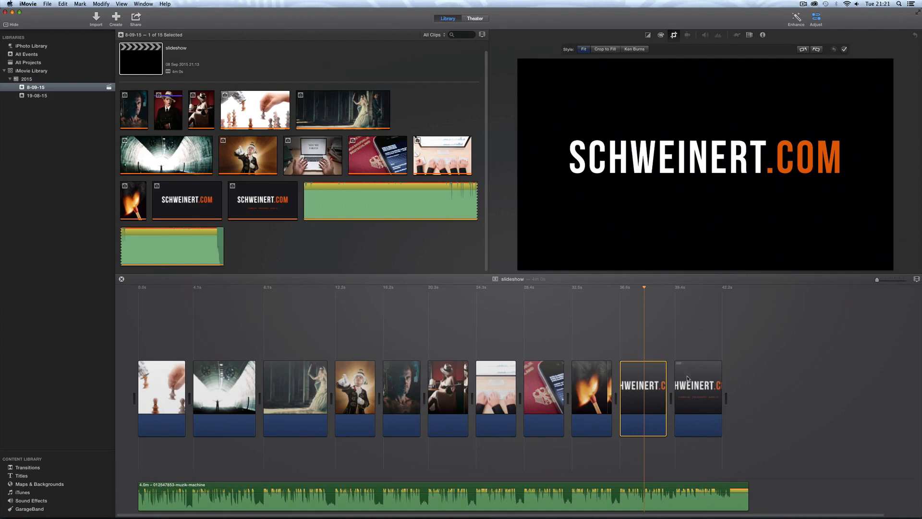
pyautogui.click(690, 381)
pyautogui.click(584, 49)
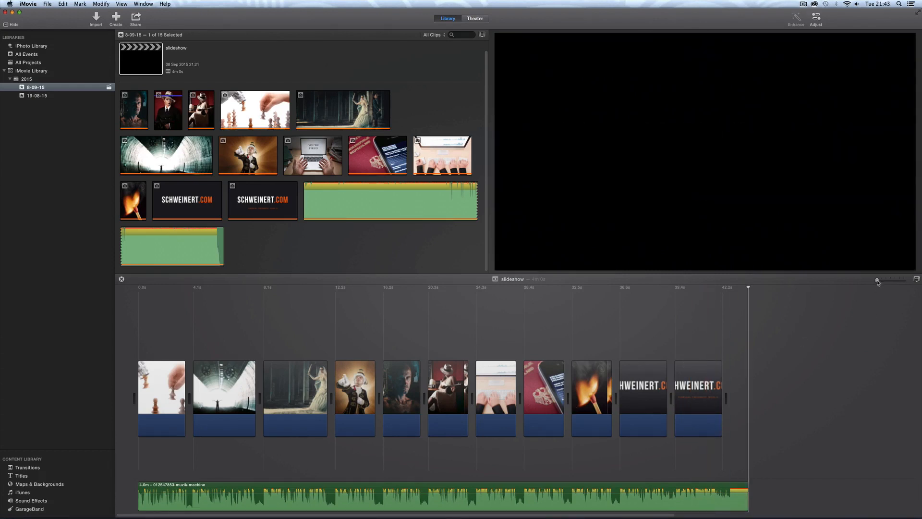
# Split the background music at the slideshow's end and delete the leftover piece.
pyautogui.moveTo(878, 280); pyautogui.dragTo(882, 280)
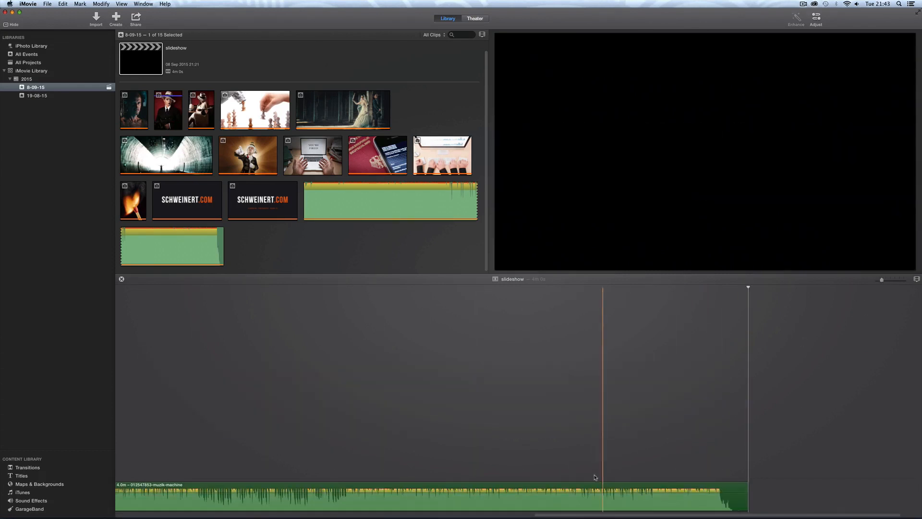
pyautogui.moveTo(581, 516); pyautogui.dragTo(361, 515)
pyautogui.rightClick(346, 488)
pyautogui.click(355, 450)
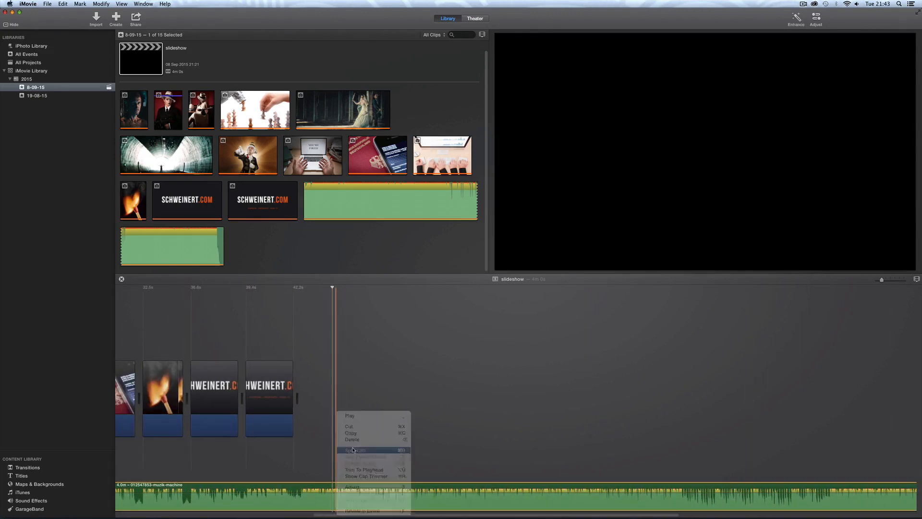
pyautogui.press('Delete')
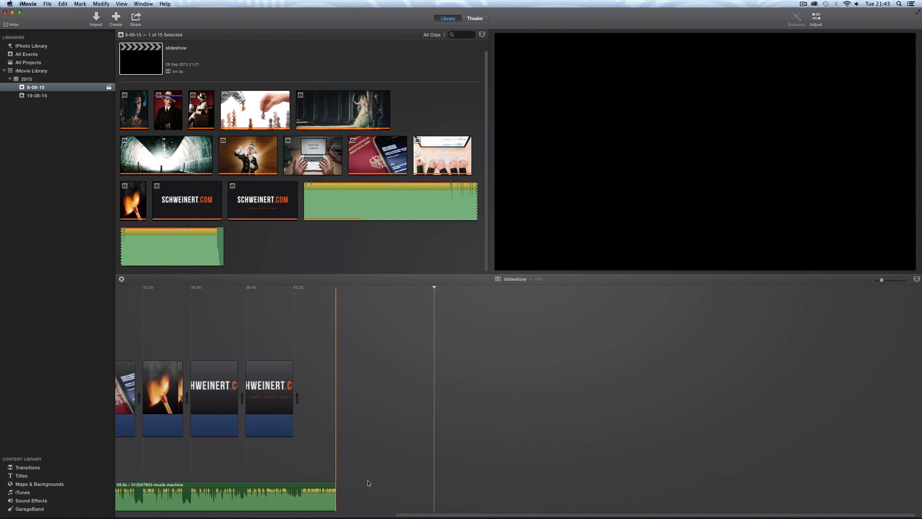
pyautogui.moveTo(412, 511); pyautogui.dragTo(361, 511)
# Extend the music slightly past the last slide and fade it out at its end.
pyautogui.click(457, 497)
pyautogui.moveTo(475, 494)
pyautogui.mouseDown()
pyautogui.moveTo(497, 497)
pyautogui.moveTo(483, 497)
pyautogui.mouseUp()
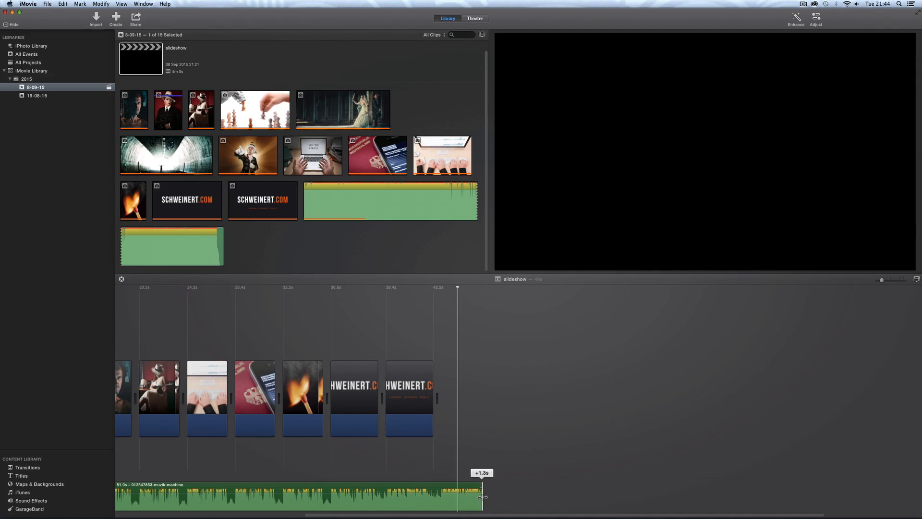
pyautogui.click(445, 426)
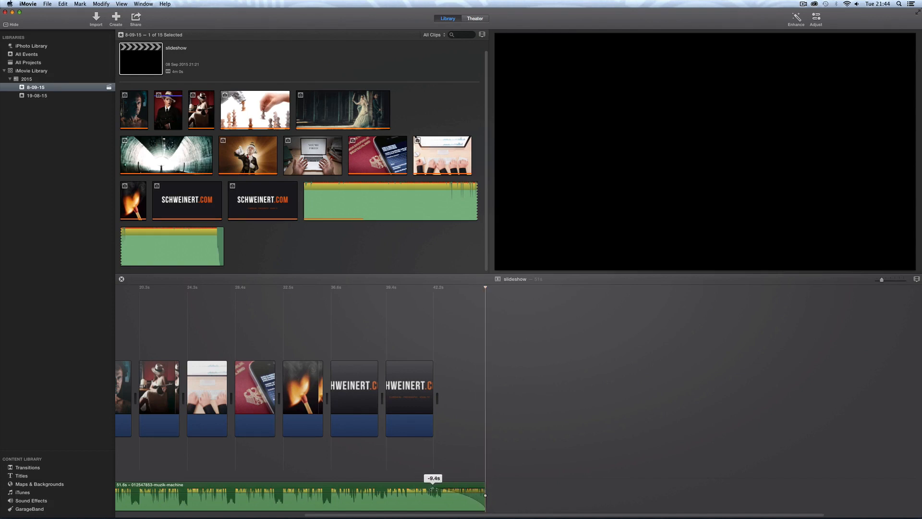
pyautogui.moveTo(517, 514); pyautogui.dragTo(222, 514)
pyautogui.moveTo(139, 488); pyautogui.dragTo(154, 489)
# Play the slideshow from the beginning to check the music ending.
pyautogui.click(126, 457)
pyautogui.press('space')
pyautogui.press('space')
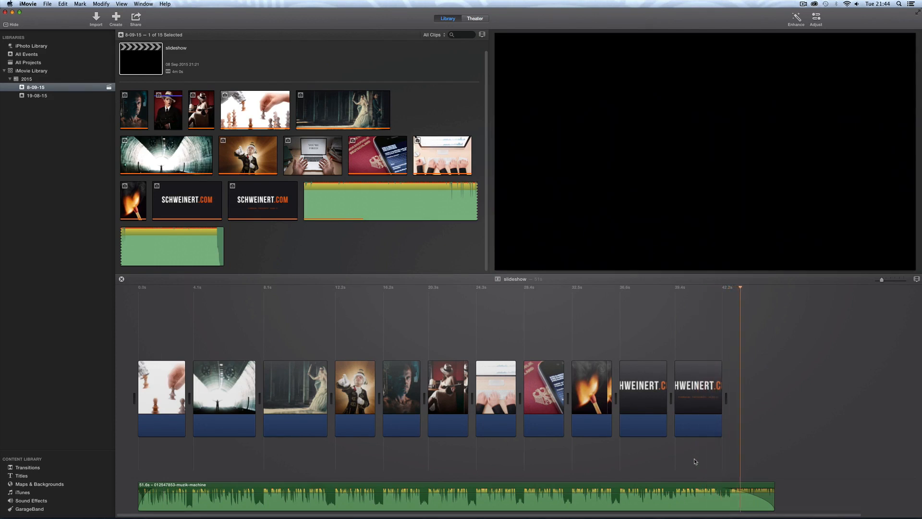
pyautogui.press('space')
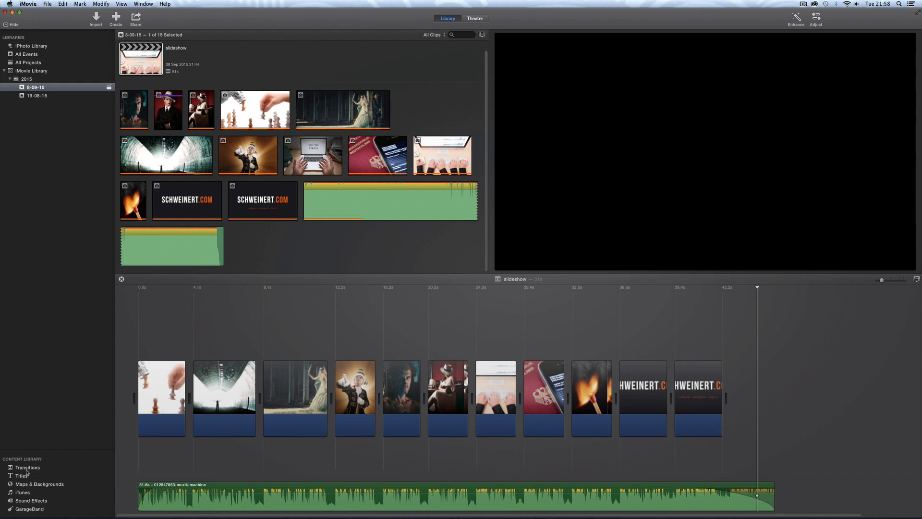
# Preview the Page Curl Right and Ripple transitions in the Transitions browser.
pyautogui.click(32, 468)
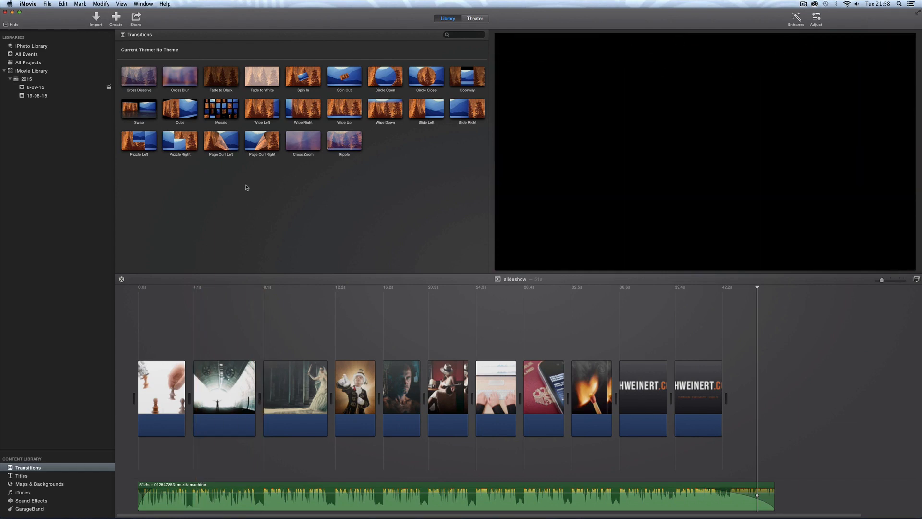
pyautogui.click(260, 140)
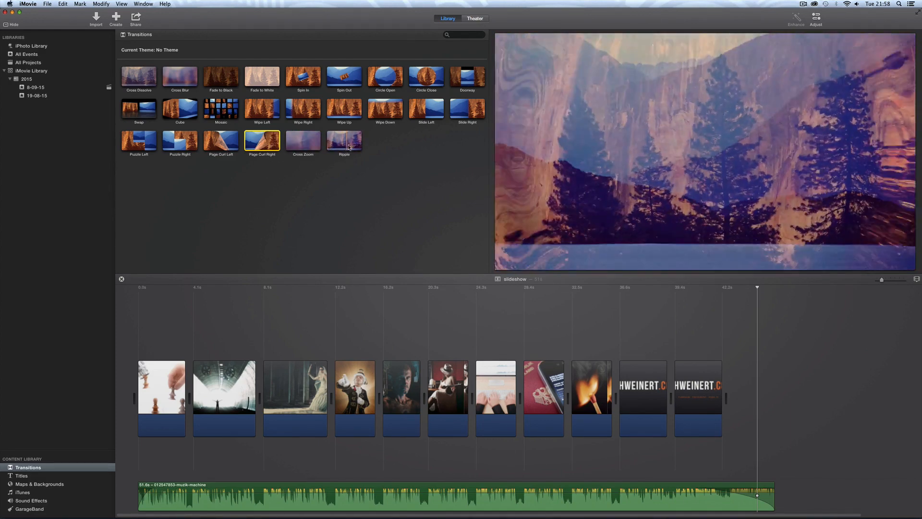
pyautogui.click(300, 184)
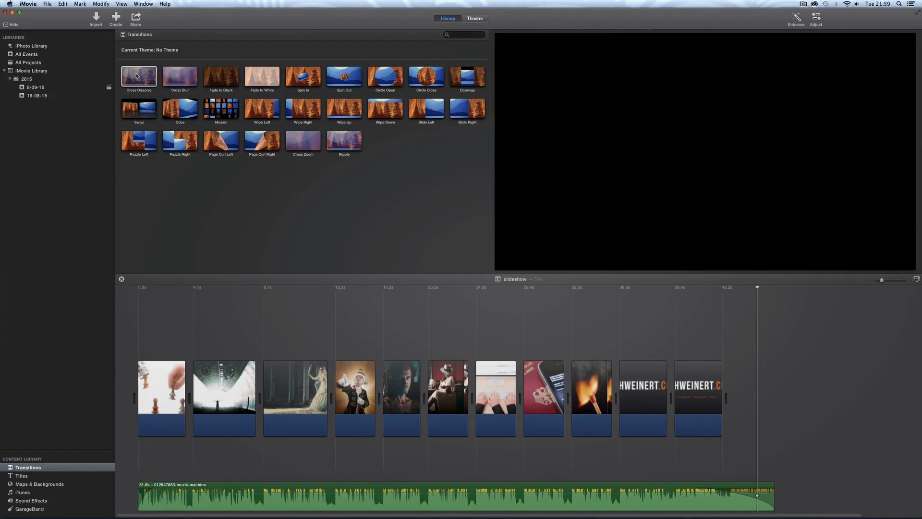
# Add a Cross Dissolve at the start and Doorway transitions between the first three photos.
pyautogui.moveTo(137, 75); pyautogui.dragTo(132, 403)
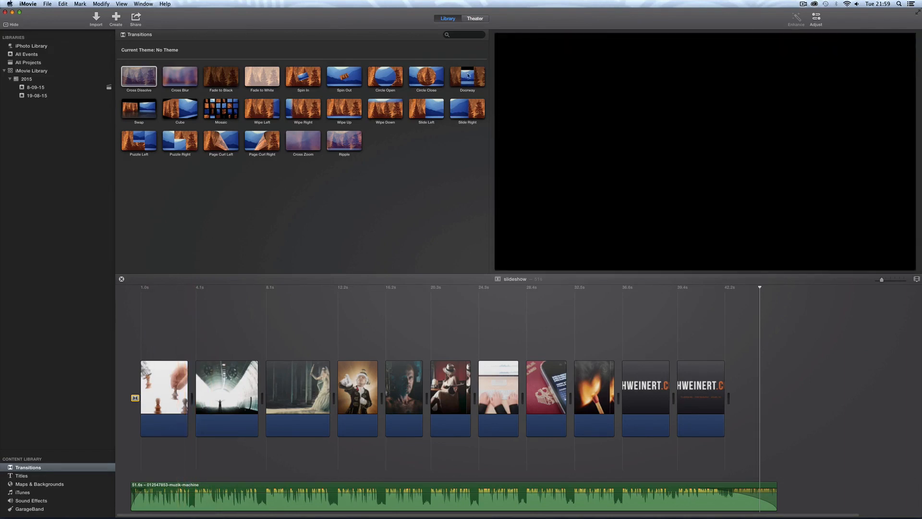
pyautogui.moveTo(470, 77); pyautogui.dragTo(192, 398)
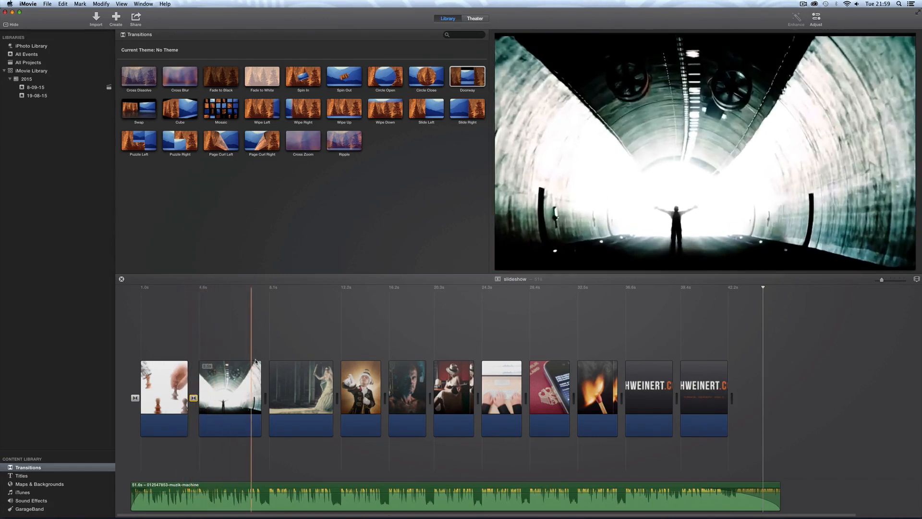
pyautogui.moveTo(460, 90); pyautogui.dragTo(267, 399)
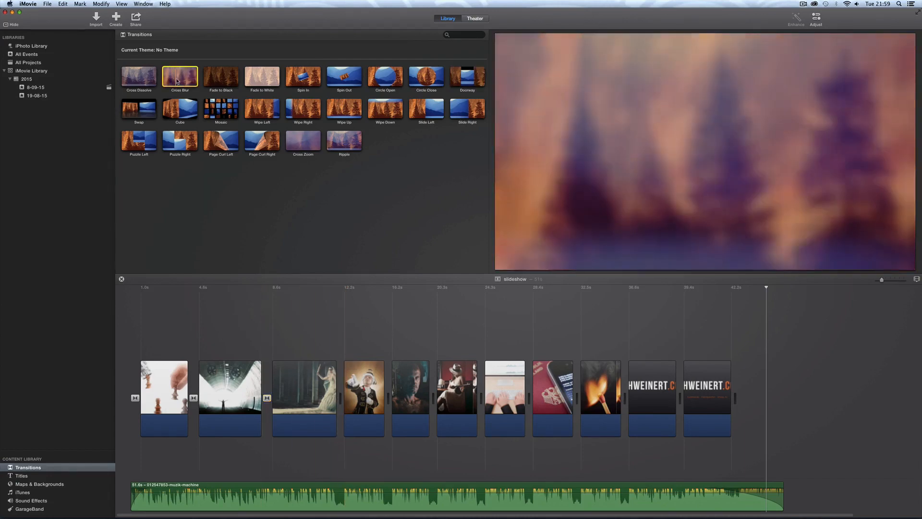
# Add a Cross Blur, two Doorways and a Mosaic between photos three through seven.
pyautogui.moveTo(184, 76); pyautogui.dragTo(341, 397)
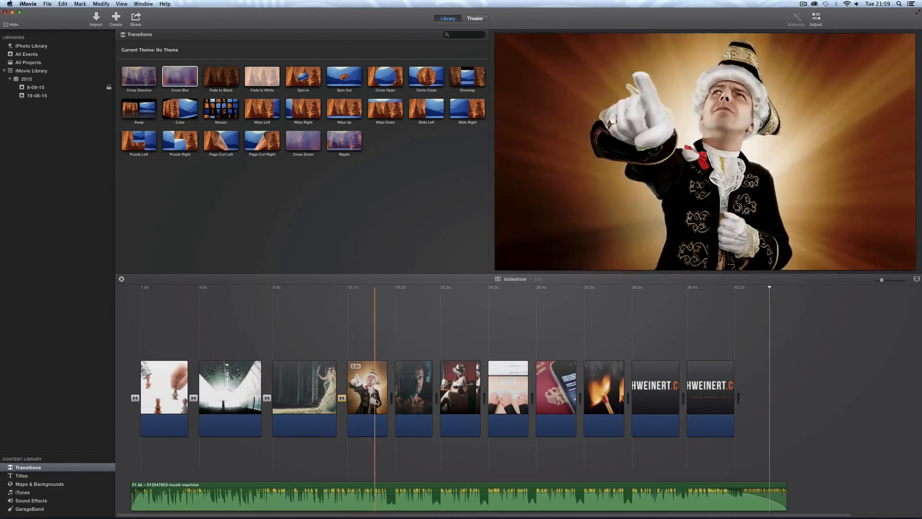
pyautogui.moveTo(463, 79); pyautogui.dragTo(389, 398)
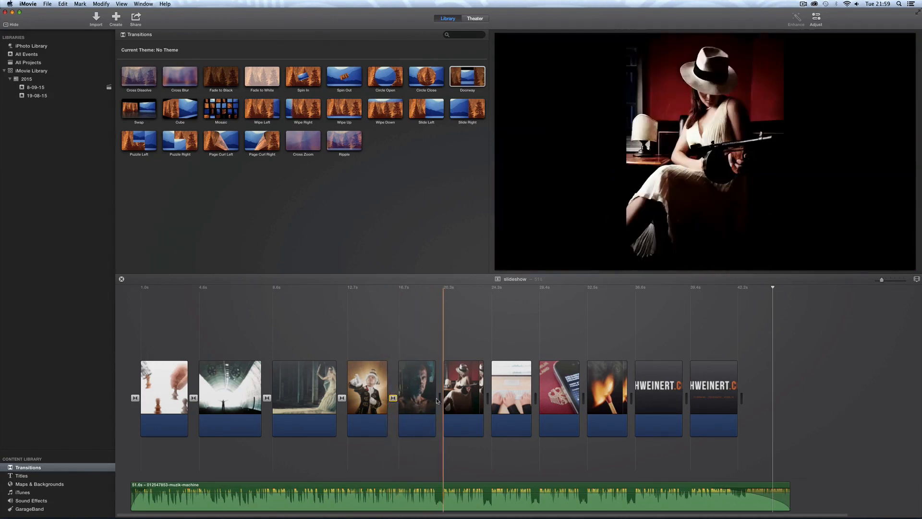
pyautogui.moveTo(463, 78); pyautogui.dragTo(442, 398)
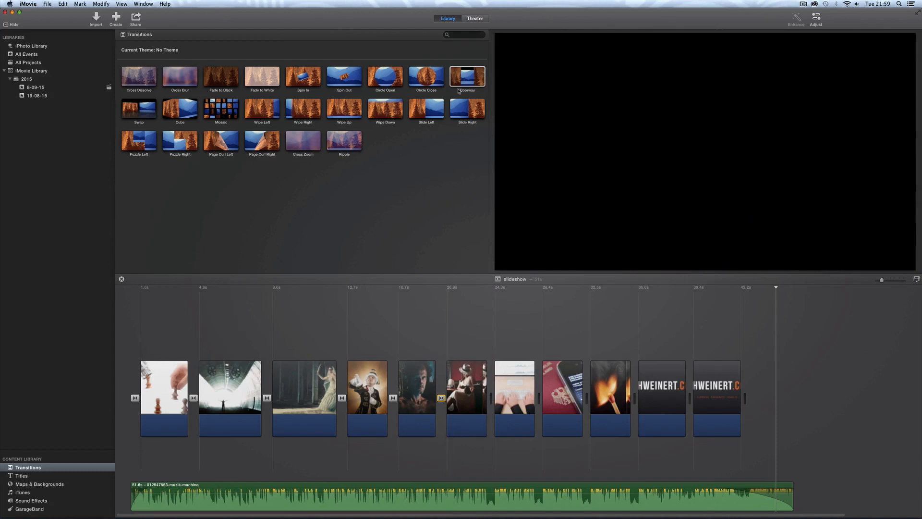
pyautogui.moveTo(219, 110)
pyautogui.mouseDown()
pyautogui.moveTo(414, 281)
pyautogui.moveTo(482, 406)
pyautogui.moveTo(490, 402)
pyautogui.mouseUp()
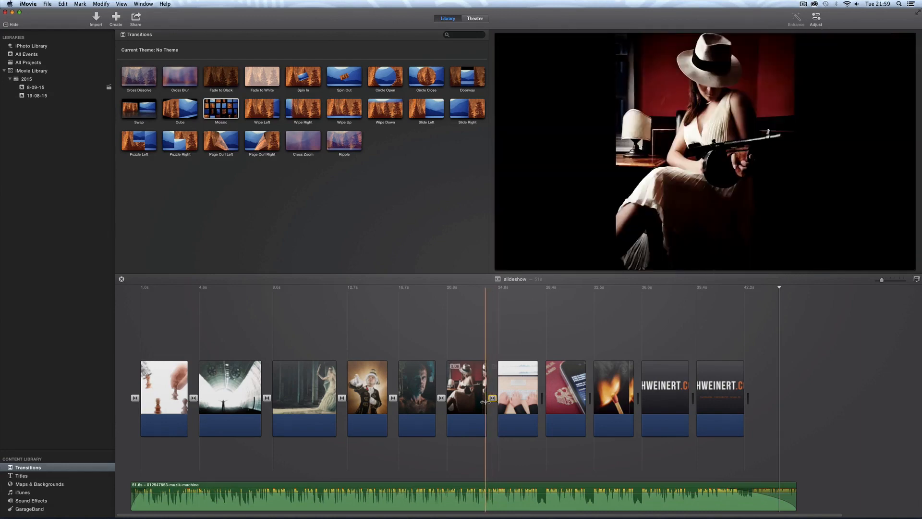
# Replace the Mosaic before the keyboard clip with Doorway and add a Mosaic after it.
pyautogui.click(491, 397)
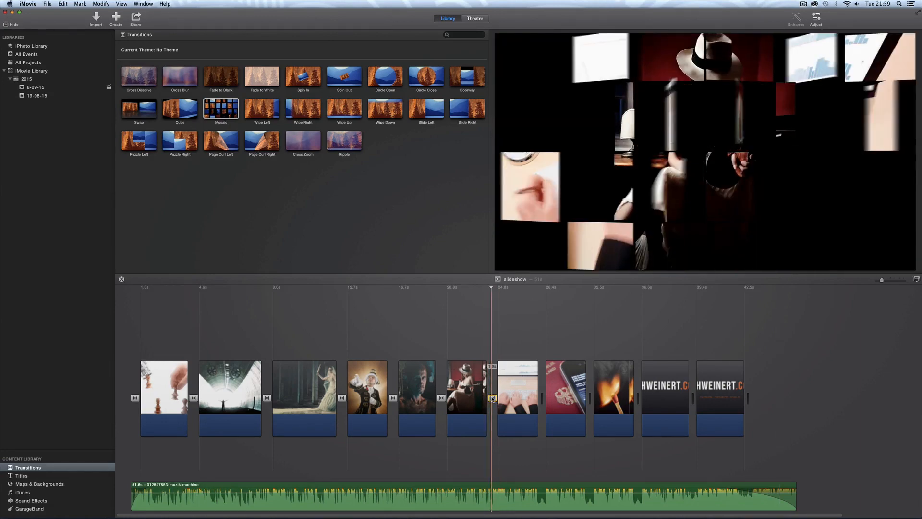
pyautogui.press('Delete')
pyautogui.moveTo(469, 76); pyautogui.dragTo(490, 397)
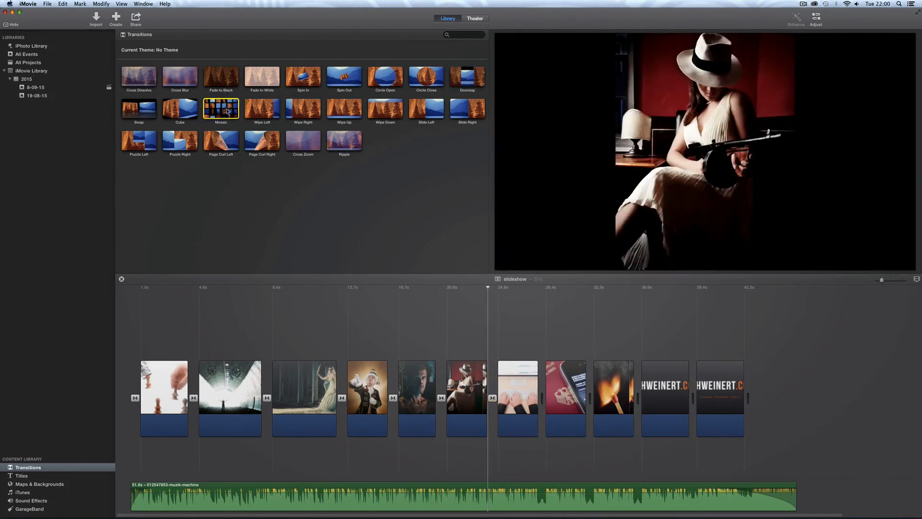
pyautogui.moveTo(227, 111); pyautogui.dragTo(542, 397)
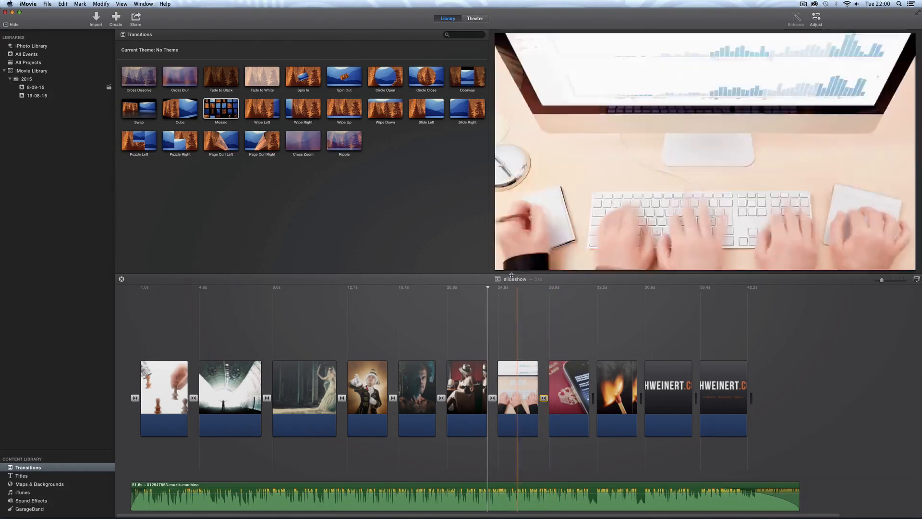
pyautogui.click(570, 384)
# Set the passport clip's Ken Burns start and end frames to zoom toward the emblem, then play it.
pyautogui.click(816, 18)
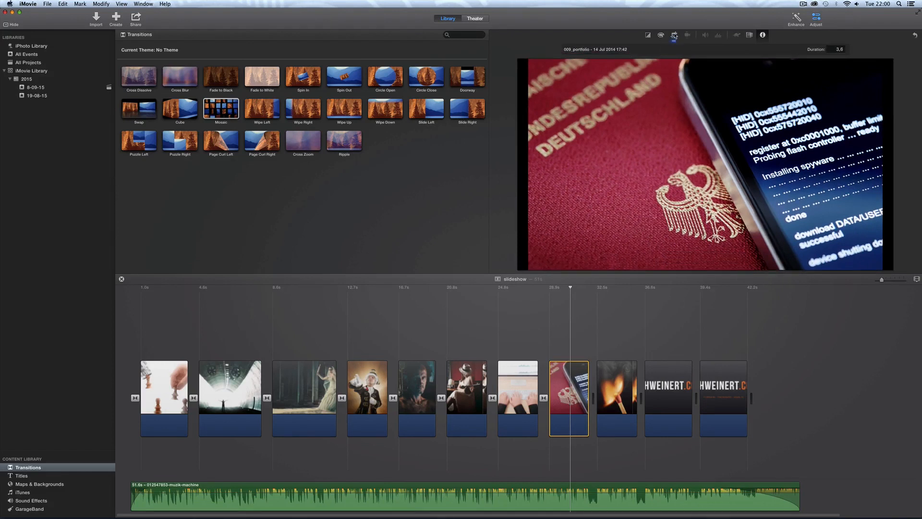
pyautogui.click(674, 35)
pyautogui.moveTo(519, 61); pyautogui.dragTo(546, 72)
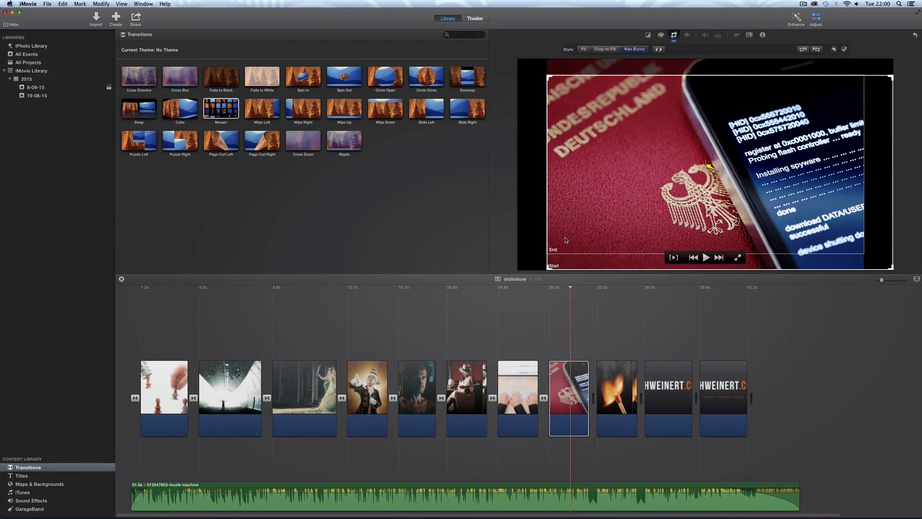
pyautogui.click(581, 241)
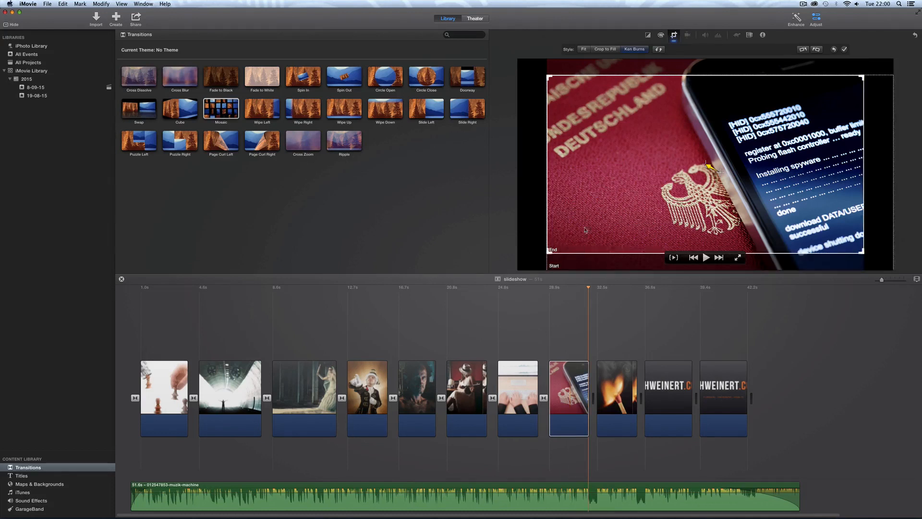
pyautogui.moveTo(548, 75); pyautogui.dragTo(615, 114)
pyautogui.moveTo(661, 162)
pyautogui.mouseDown()
pyautogui.moveTo(681, 152)
pyautogui.moveTo(663, 153)
pyautogui.mouseUp()
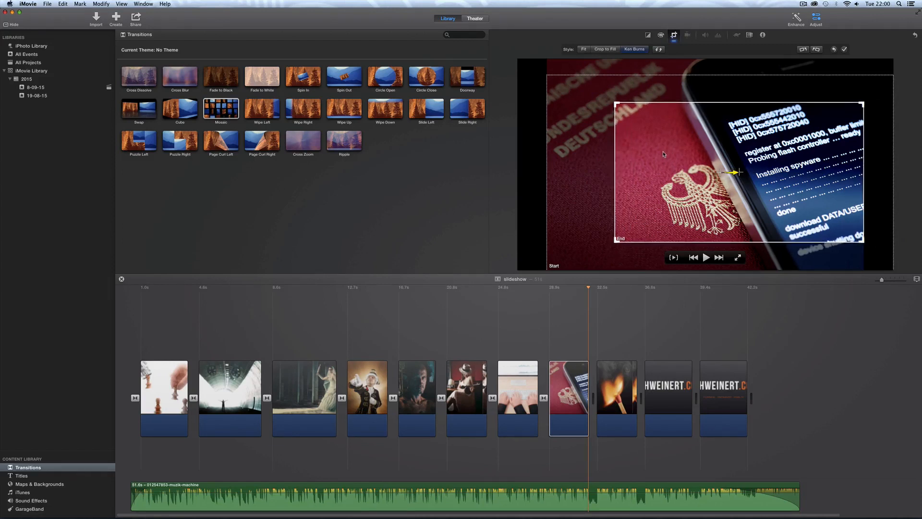
pyautogui.moveTo(891, 77); pyautogui.dragTo(861, 94)
pyautogui.moveTo(575, 142)
pyautogui.mouseDown()
pyautogui.moveTo(573, 127)
pyautogui.moveTo(576, 139)
pyautogui.mouseUp()
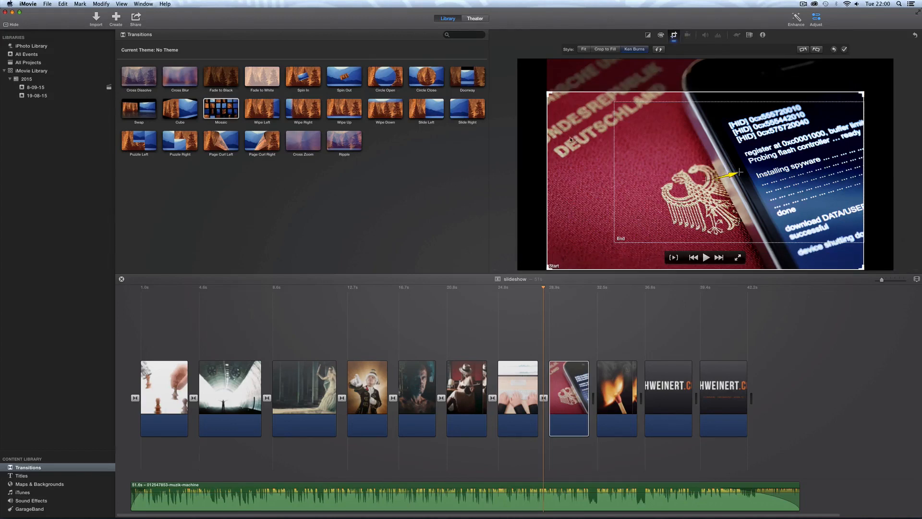
pyautogui.press('space')
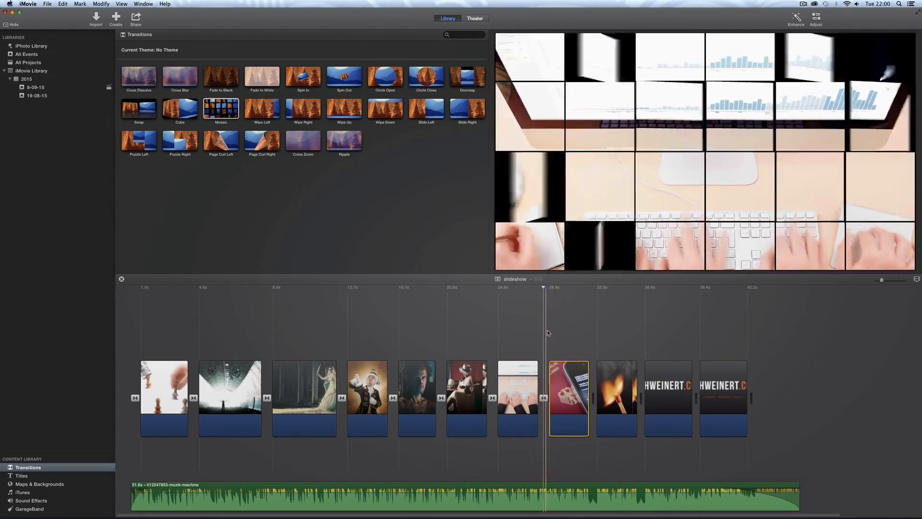
# Add a Doorway after the passport clip and try Cross Dissolve and Cube before the first title card.
pyautogui.moveTo(473, 85); pyautogui.dragTo(576, 391)
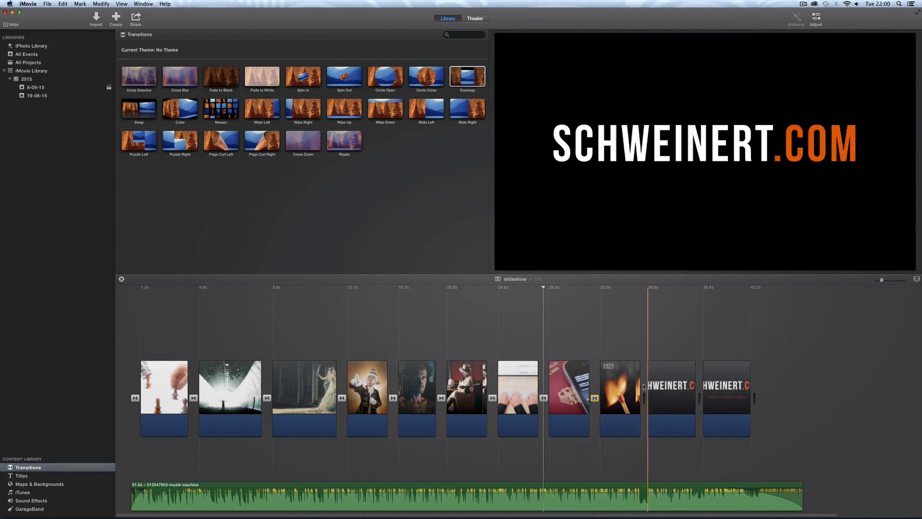
pyautogui.click(134, 75)
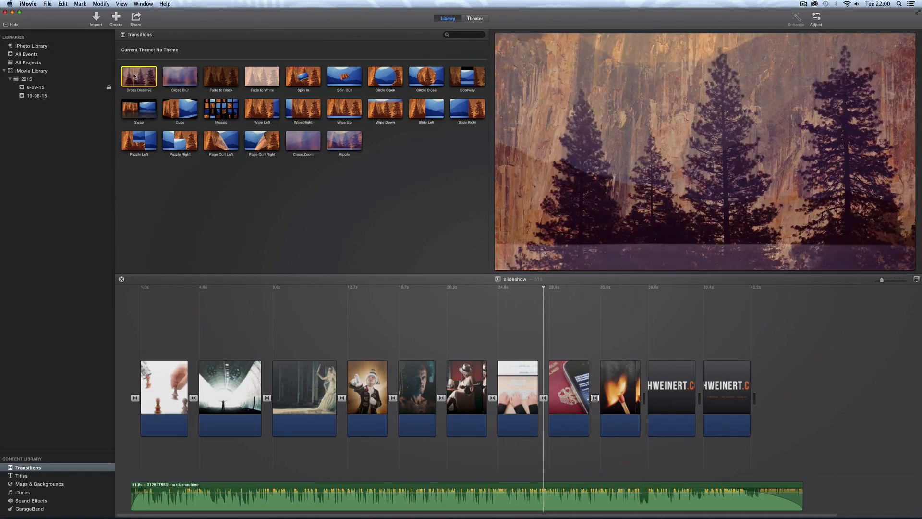
pyautogui.moveTo(134, 75); pyautogui.dragTo(646, 399)
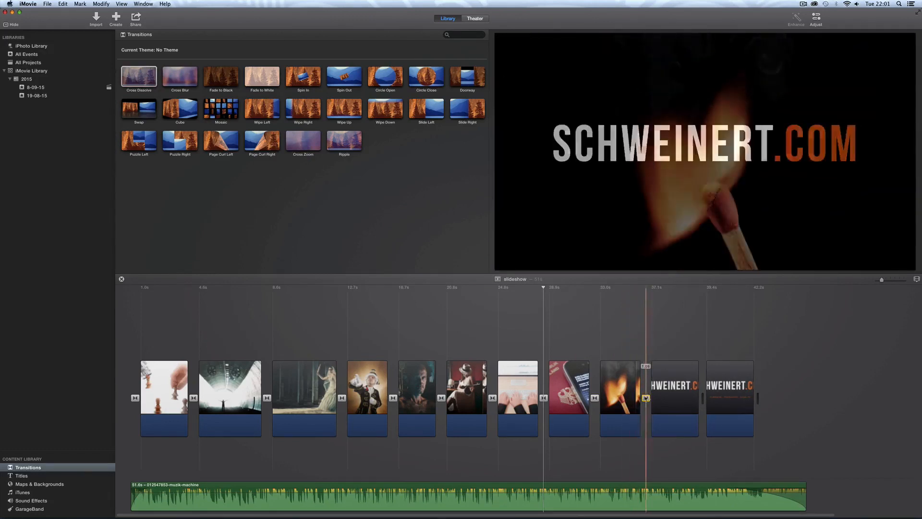
pyautogui.click(646, 398)
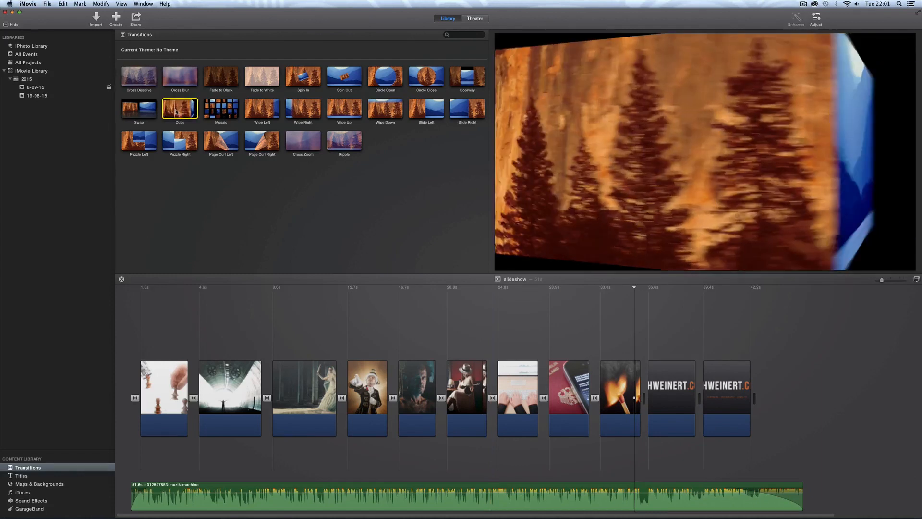
pyautogui.moveTo(181, 112); pyautogui.dragTo(646, 398)
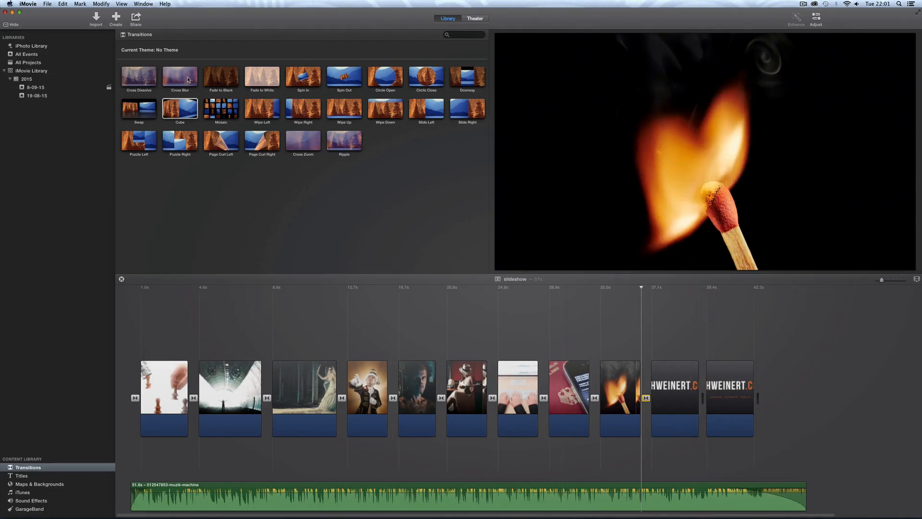
# Add a Cross Dissolve between the two title cards and Fade to Black on the last clip.
pyautogui.moveTo(157, 79); pyautogui.dragTo(704, 398)
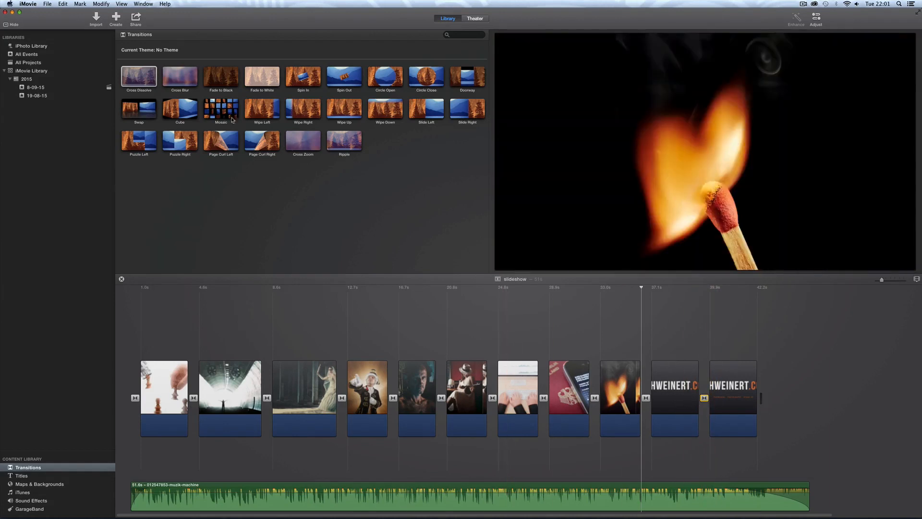
pyautogui.click(214, 84)
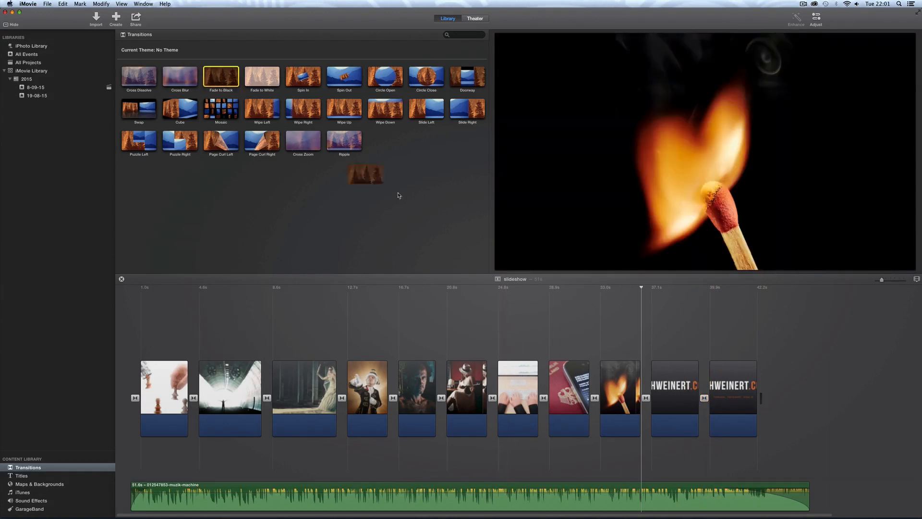
pyautogui.moveTo(397, 195); pyautogui.dragTo(762, 399)
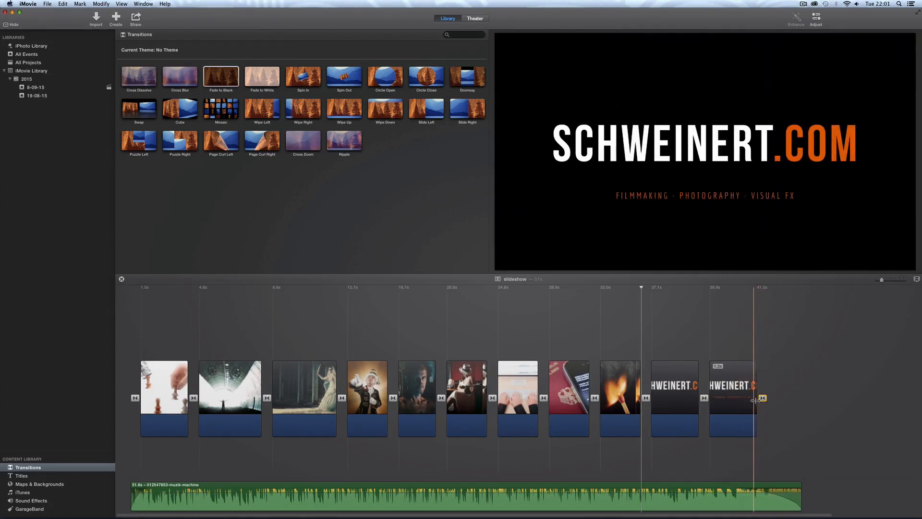
pyautogui.click(790, 448)
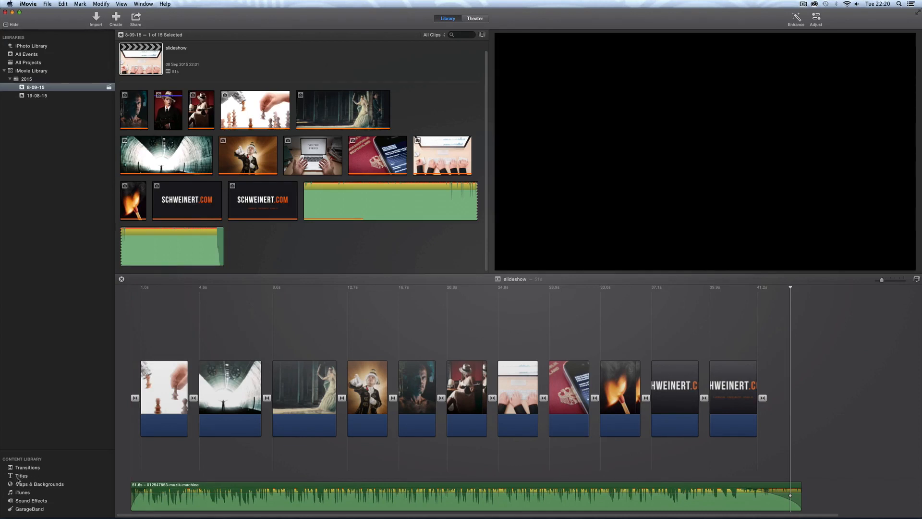
# Add a 3.0 s Standard title with TITLE TEXT HERE placeholders over the bride clip.
pyautogui.click(20, 476)
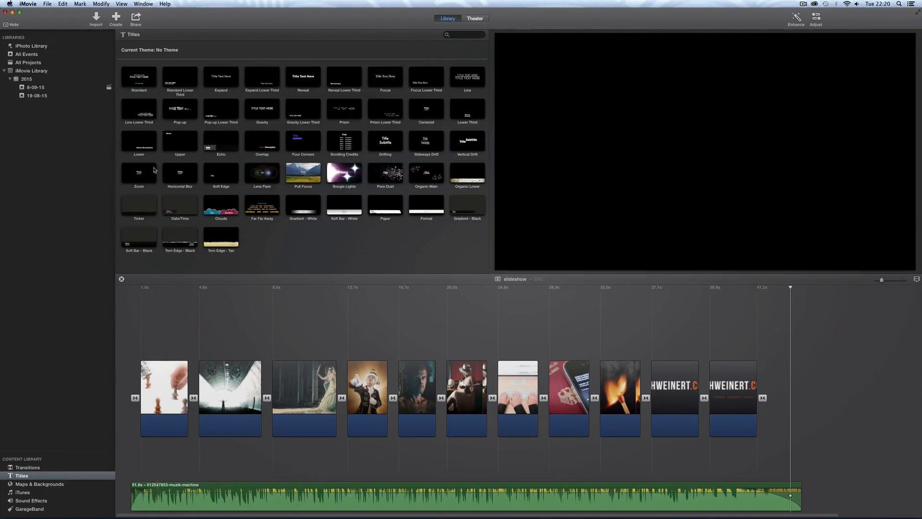
pyautogui.click(139, 80)
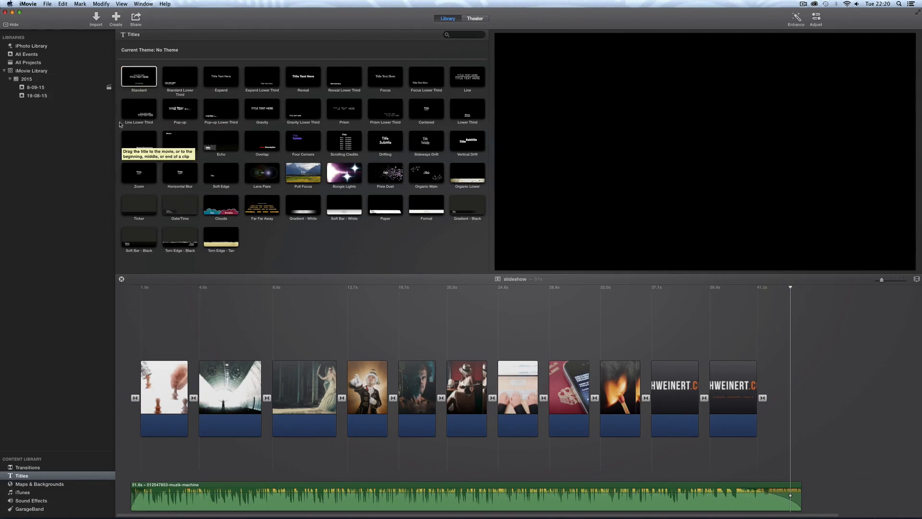
pyautogui.click(138, 80)
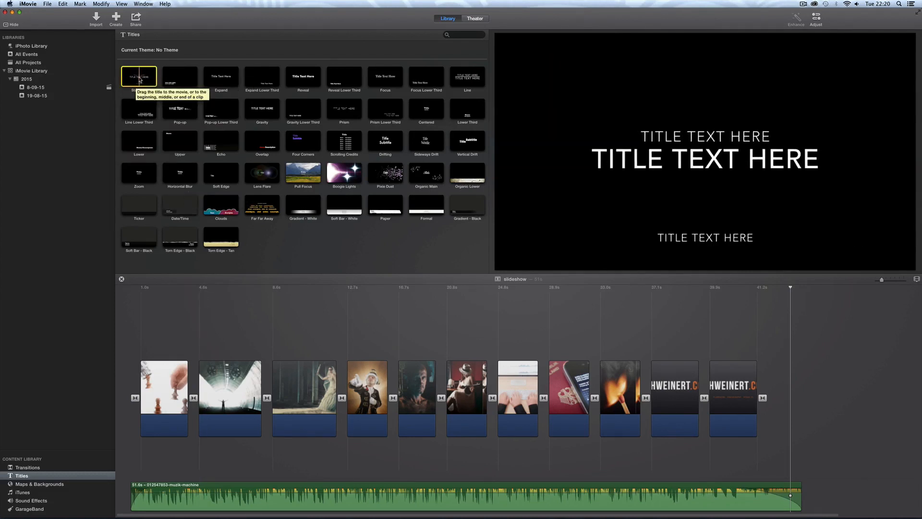
pyautogui.moveTo(139, 77); pyautogui.dragTo(299, 393)
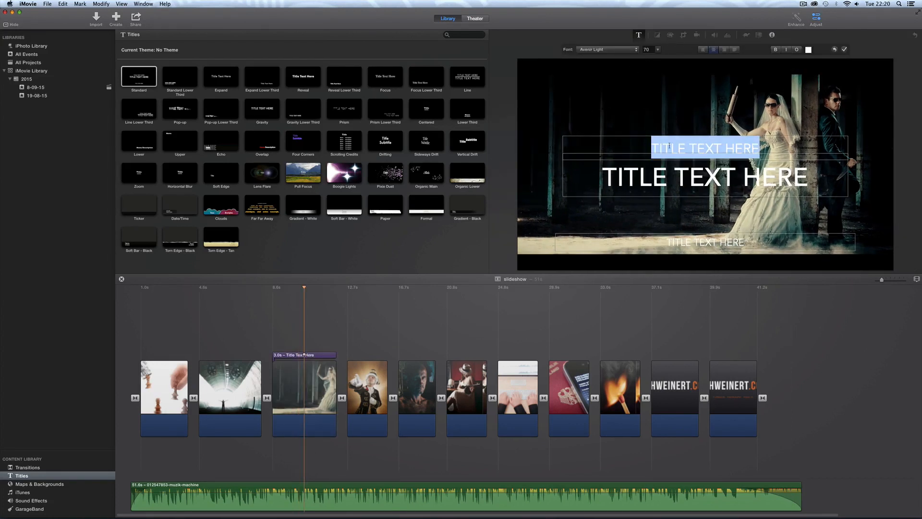
# Set the title's top line to Bebas Neue and type the photographer's name.
pyautogui.click(756, 126)
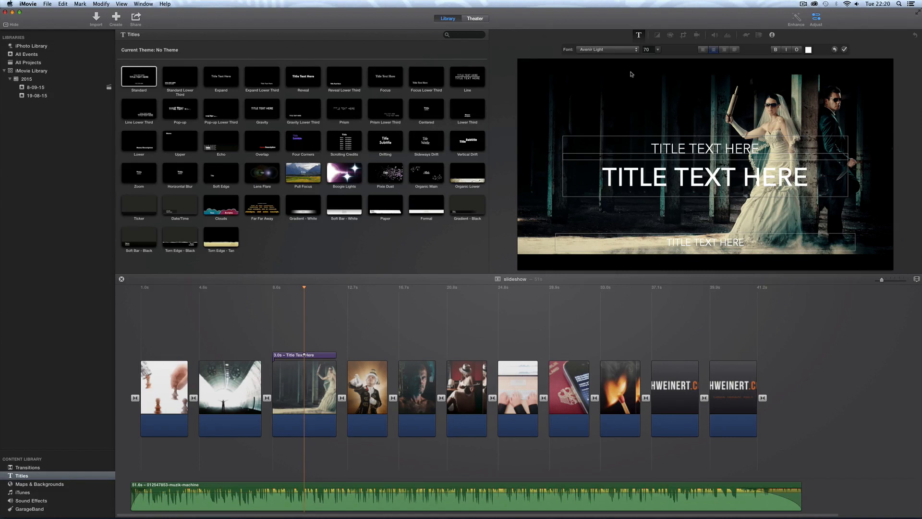
pyautogui.click(633, 50)
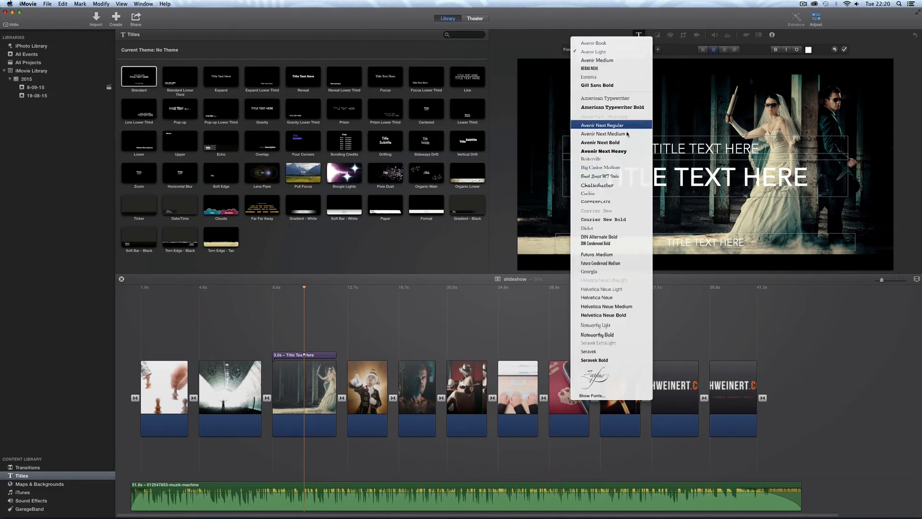
pyautogui.click(548, 44)
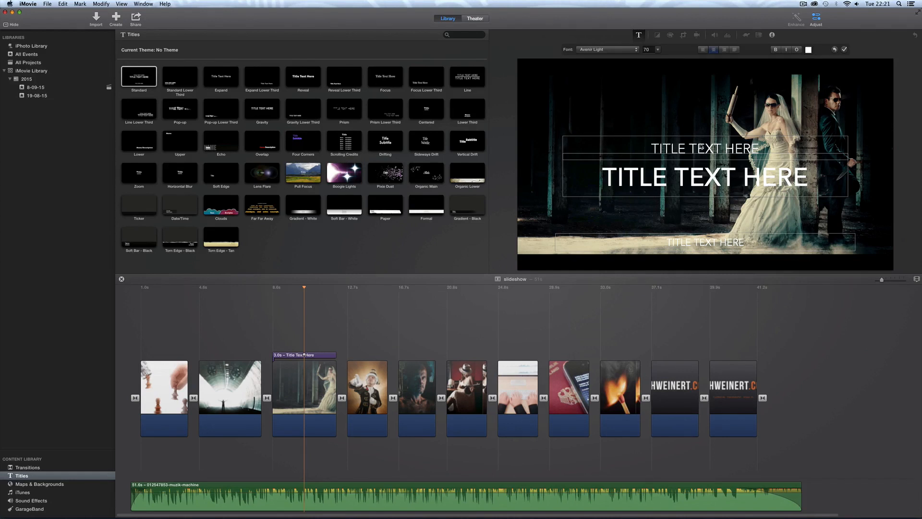
pyautogui.tripleClick(702, 149)
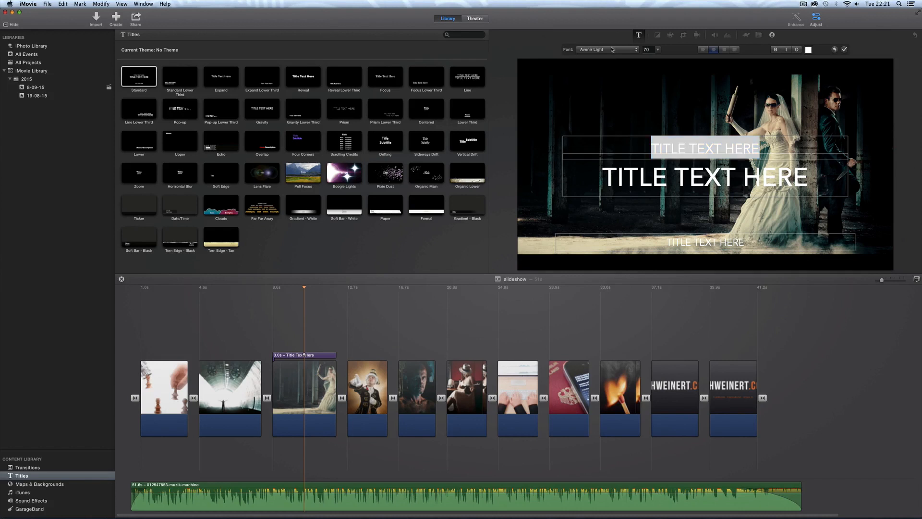
pyautogui.click(612, 49)
pyautogui.click(666, 77)
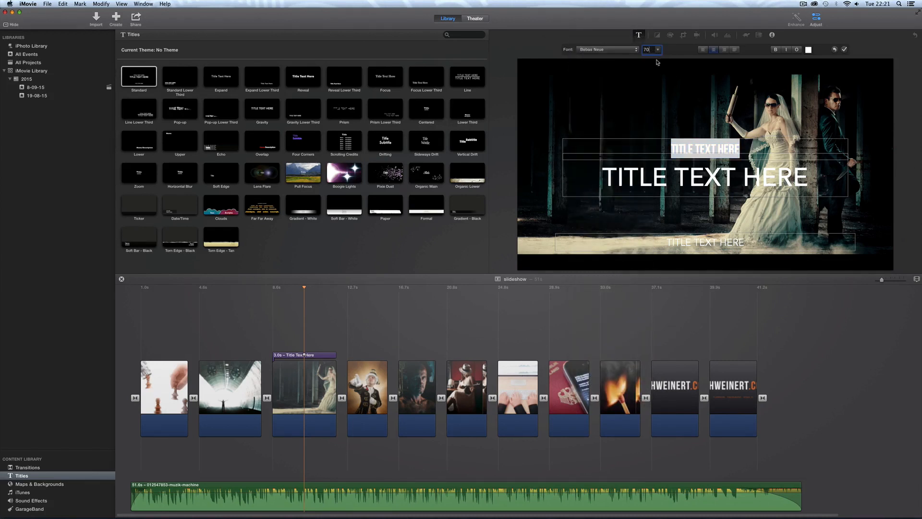
pyautogui.tripleClick(700, 150)
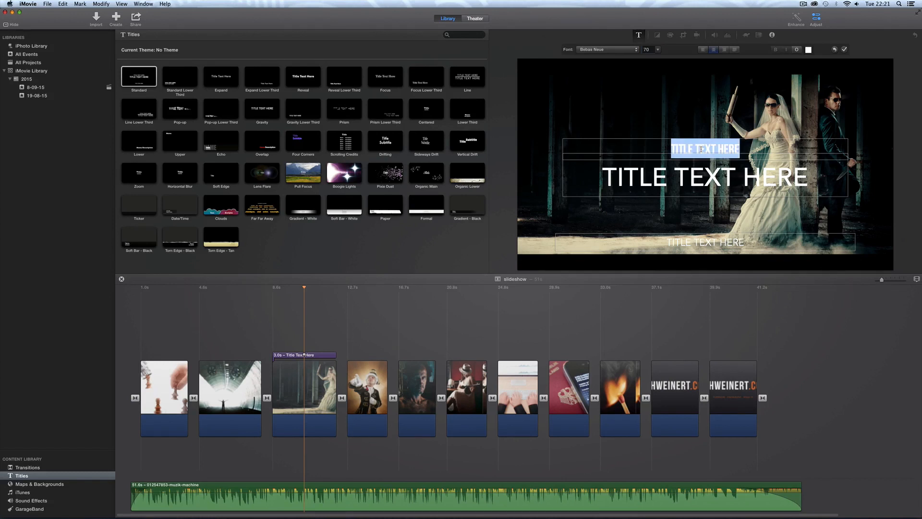
pyautogui.write('Daniel Schweinert')
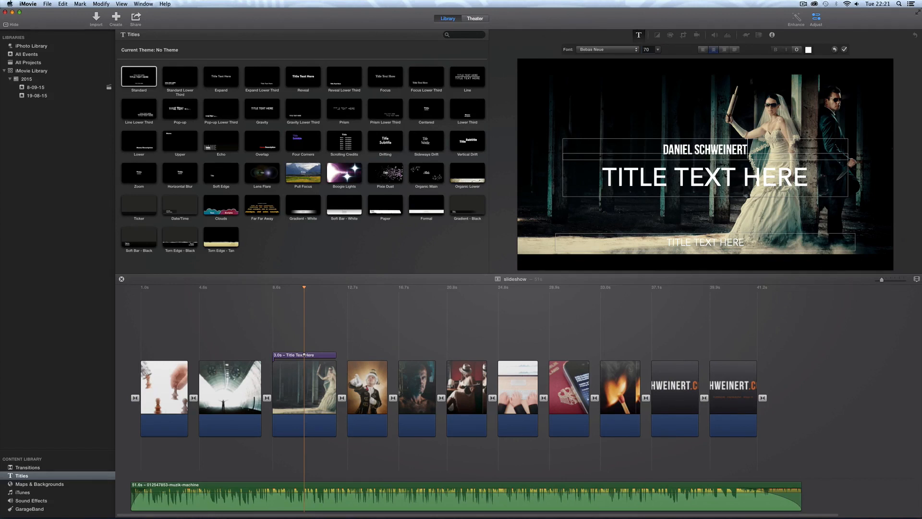
# Set the main line to Economica size 58 and enlarge the name line to 146.
pyautogui.tripleClick(711, 148)
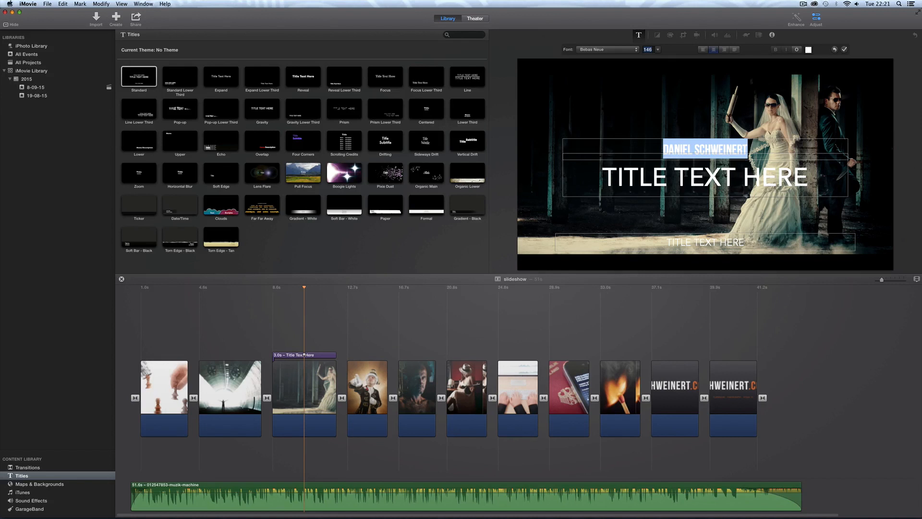
pyautogui.tripleClick(696, 175)
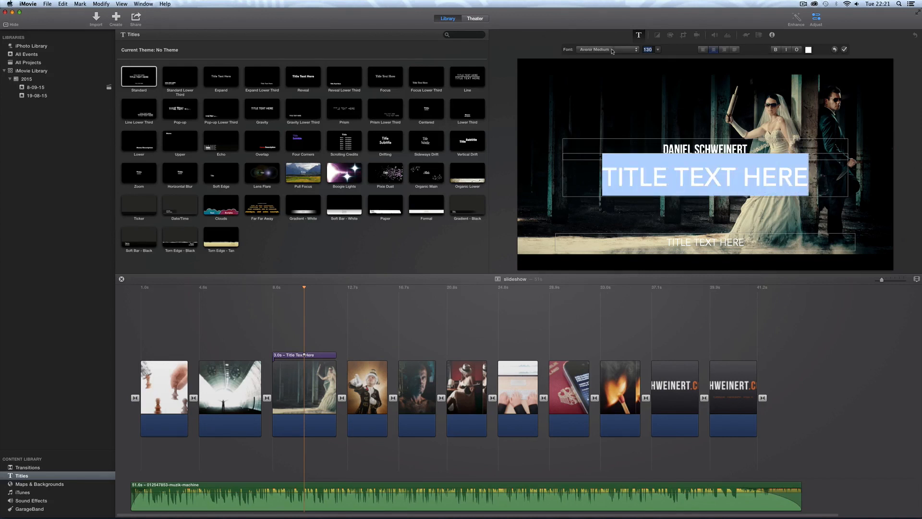
pyautogui.click(612, 50)
pyautogui.click(610, 65)
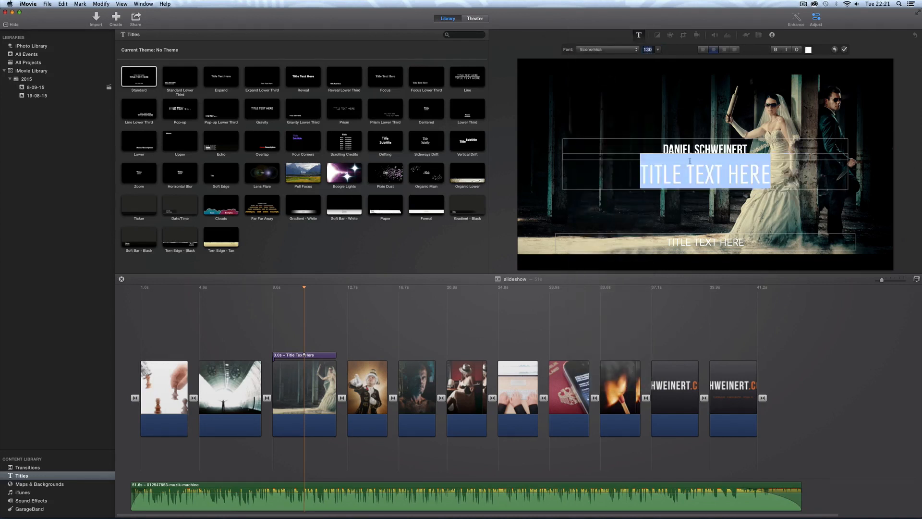
pyautogui.click(657, 50)
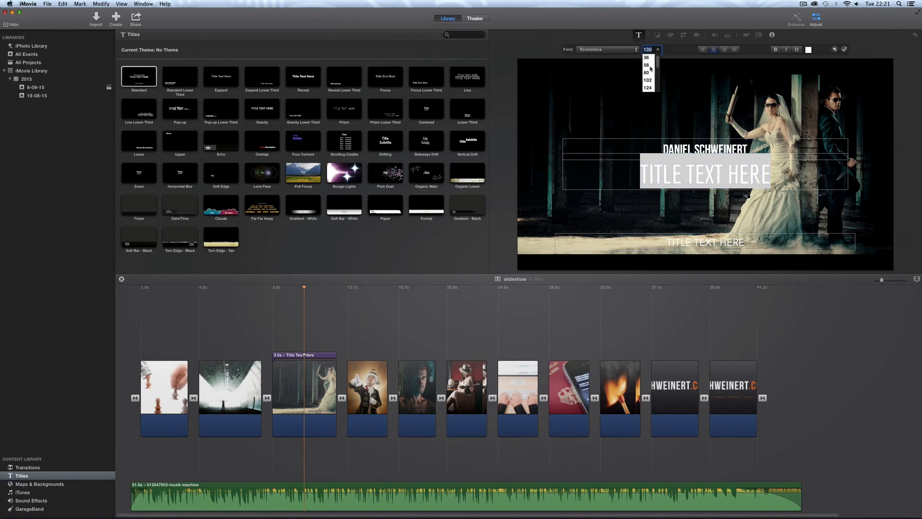
pyautogui.click(650, 67)
pyautogui.moveTo(748, 150); pyautogui.dragTo(663, 149)
pyautogui.click(658, 50)
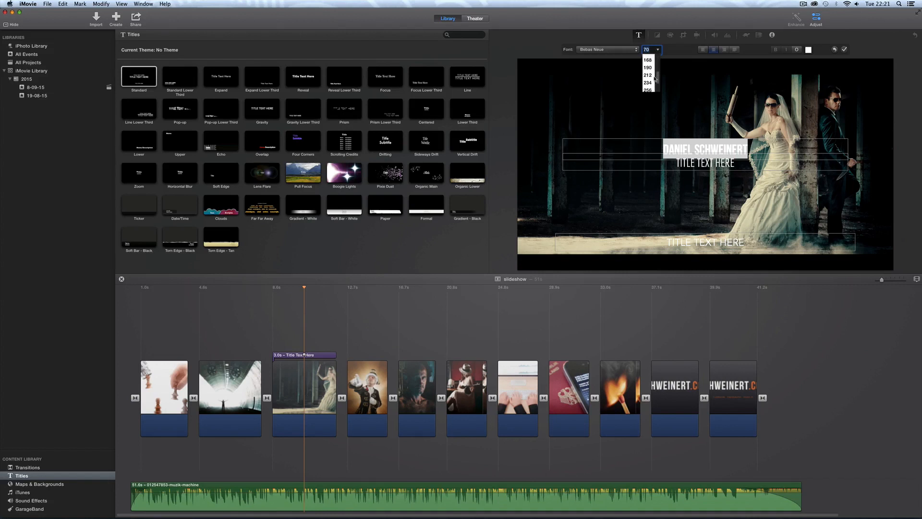
pyautogui.click(649, 58)
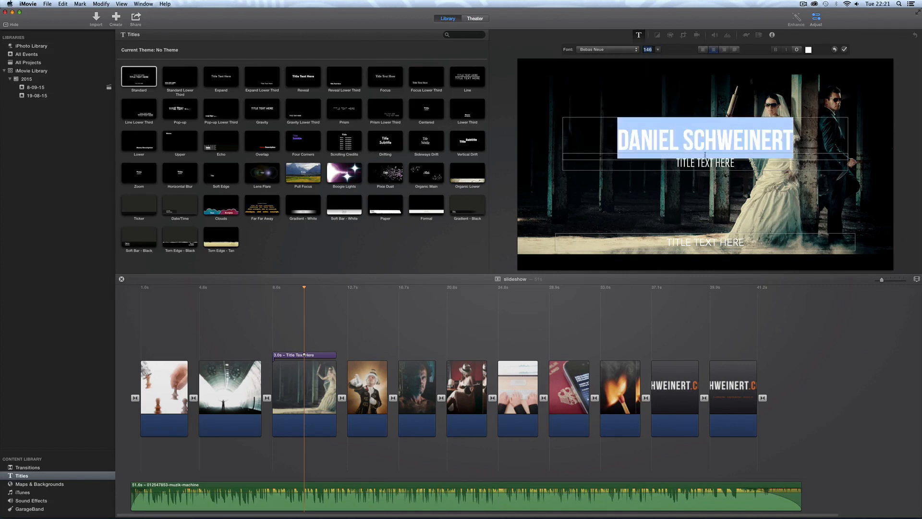
# Type DIRECTOR OF PHOTOGRAPHY as the subtitle and delete the bottom placeholder line.
pyautogui.click(705, 154)
pyautogui.tripleClick(705, 162)
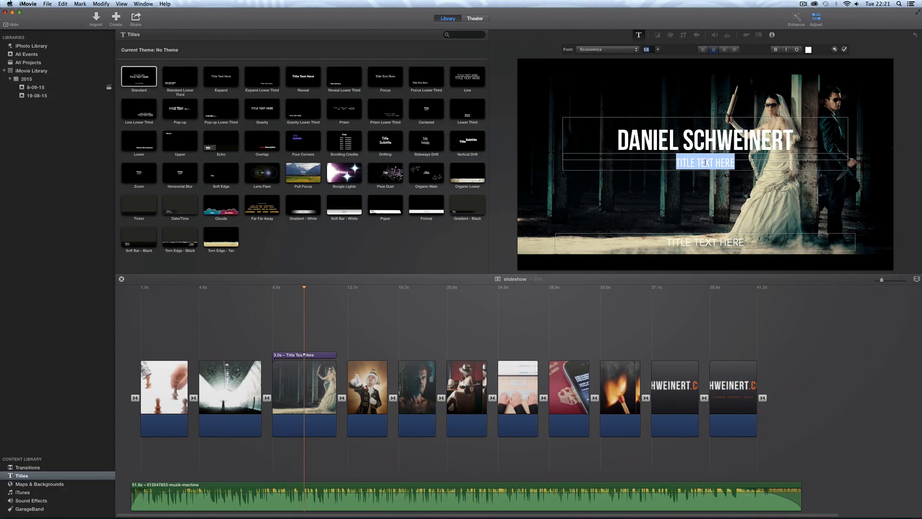
pyautogui.write('DIRECTOR OF PHOTOGRAPHY')
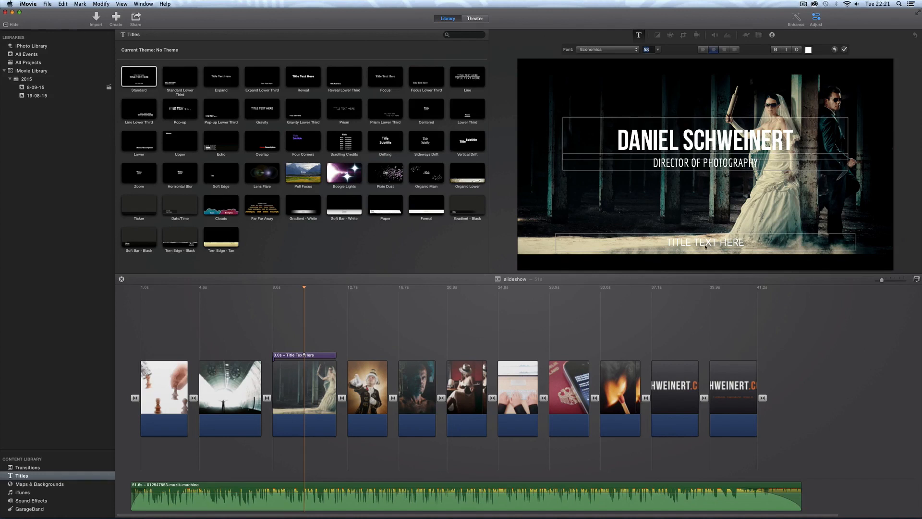
pyautogui.click(708, 242)
pyautogui.press('BackSpace')
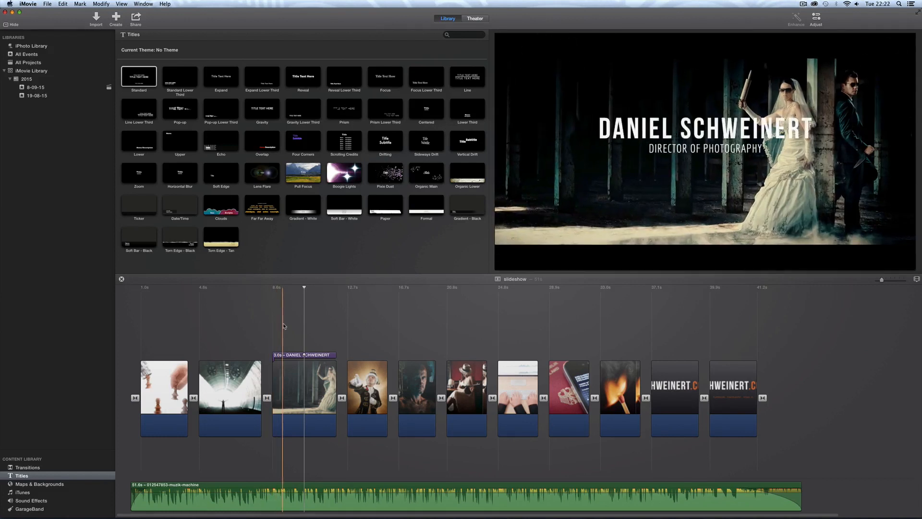
# Trim the name title's left edge so it starts later and lasts 2.6 s.
pyautogui.moveTo(272, 355); pyautogui.dragTo(279, 355)
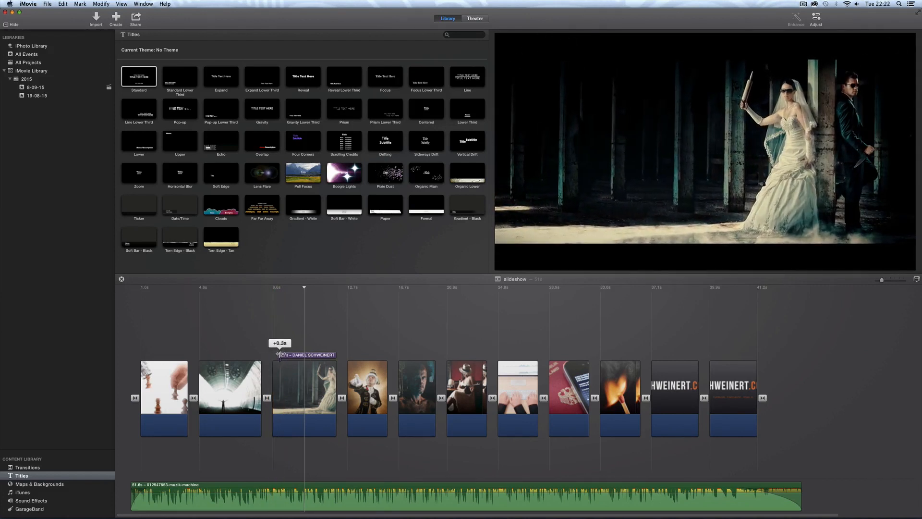
pyautogui.moveTo(282, 355); pyautogui.dragTo(282, 355)
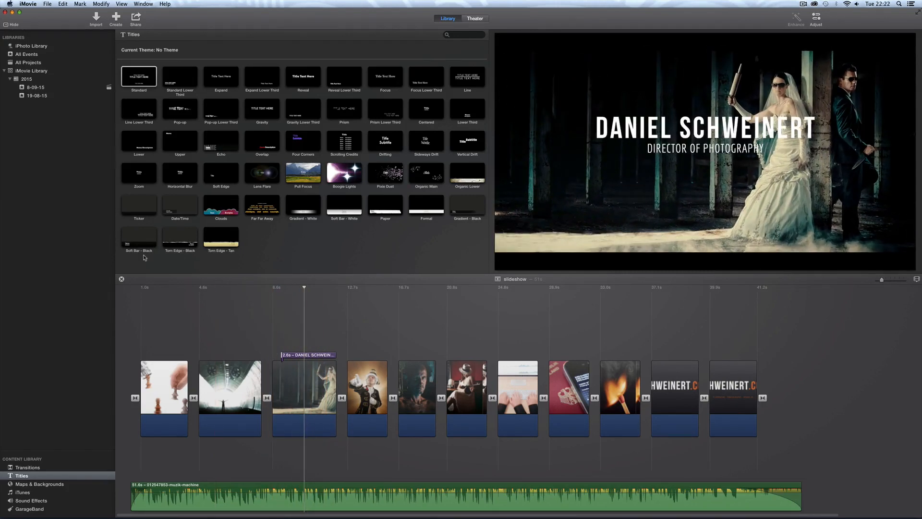
pyautogui.click(222, 177)
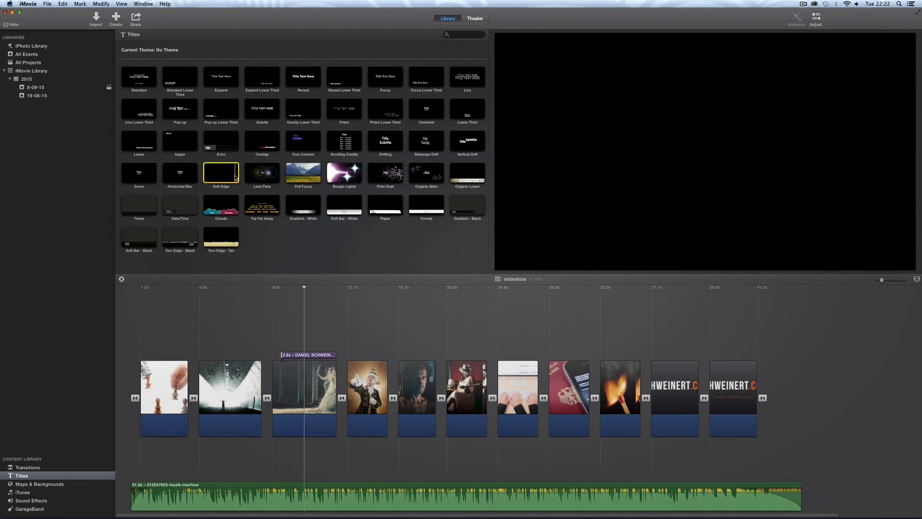
# Add a Soft Edge title reading STOCK PHOTOS over the costumed-figure clip.
pyautogui.moveTo(231, 174); pyautogui.dragTo(368, 390)
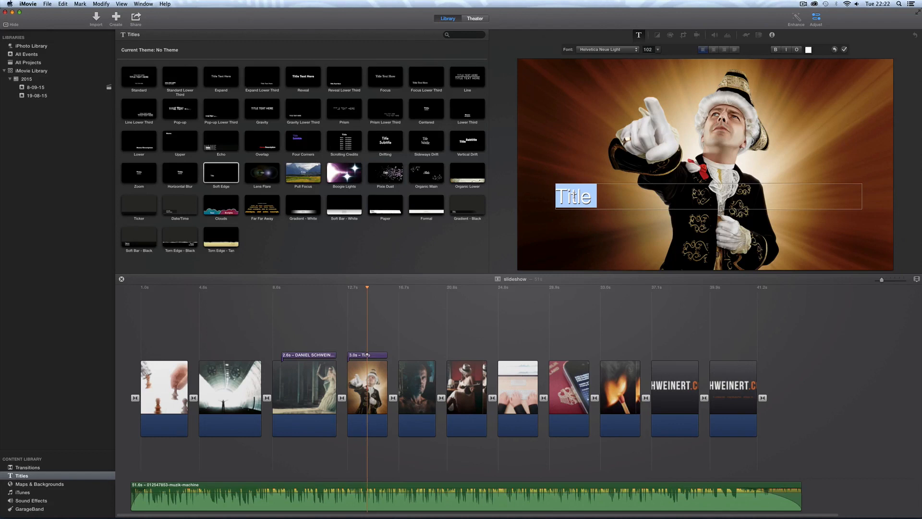
pyautogui.write('STOCK PHOTOS')
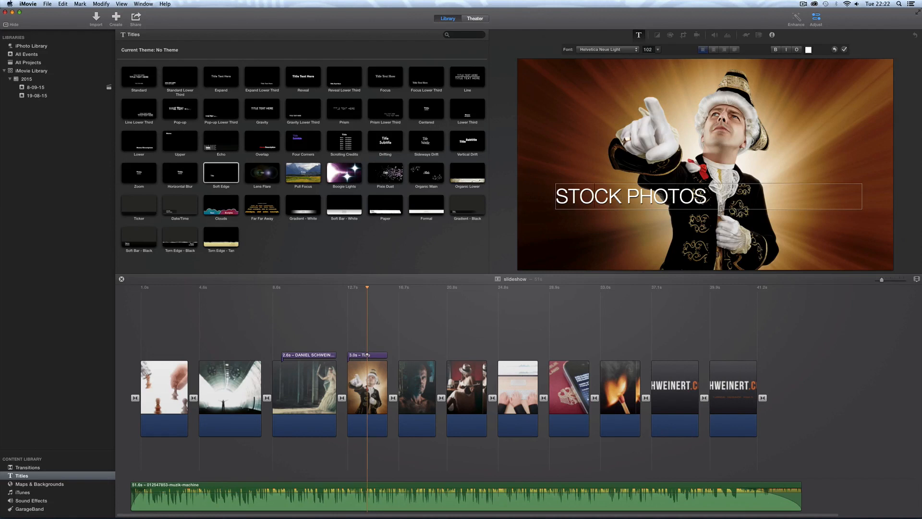
pyautogui.moveTo(622, 196); pyautogui.dragTo(534, 196)
pyautogui.click(615, 50)
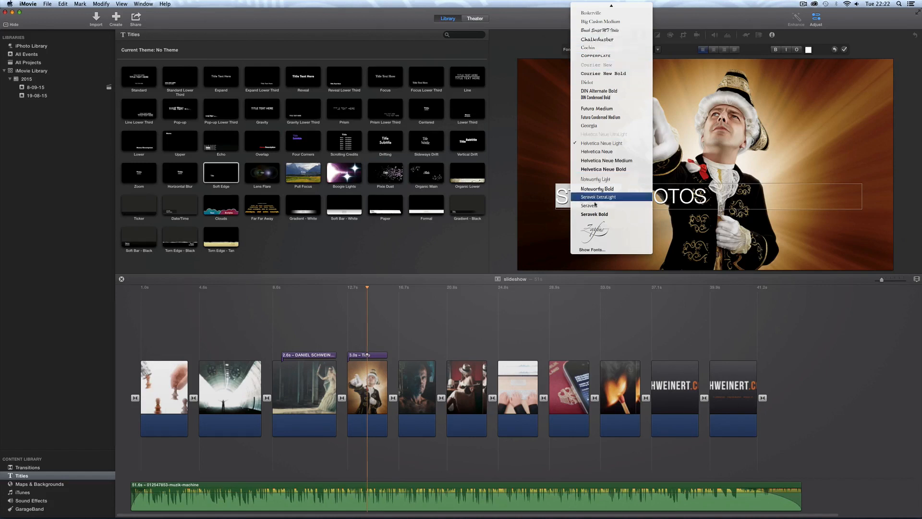
pyautogui.scroll(5, 600, 106)
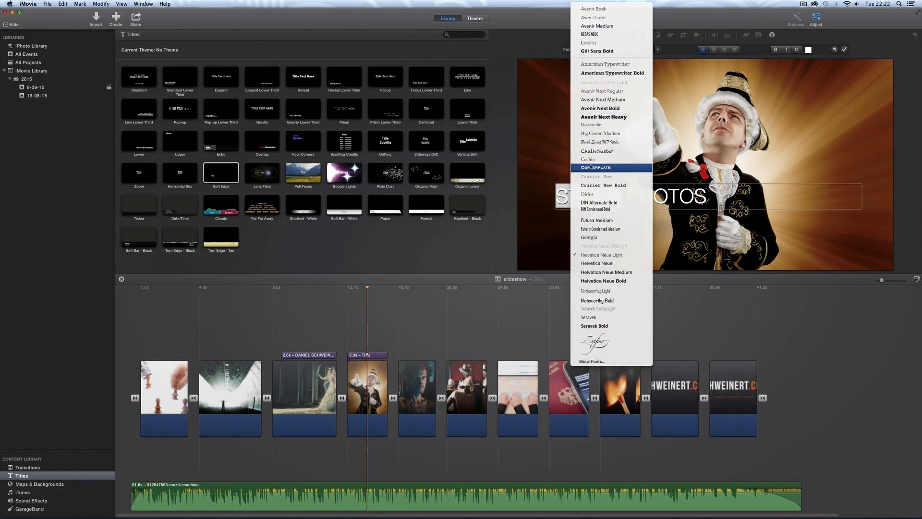
pyautogui.click(590, 362)
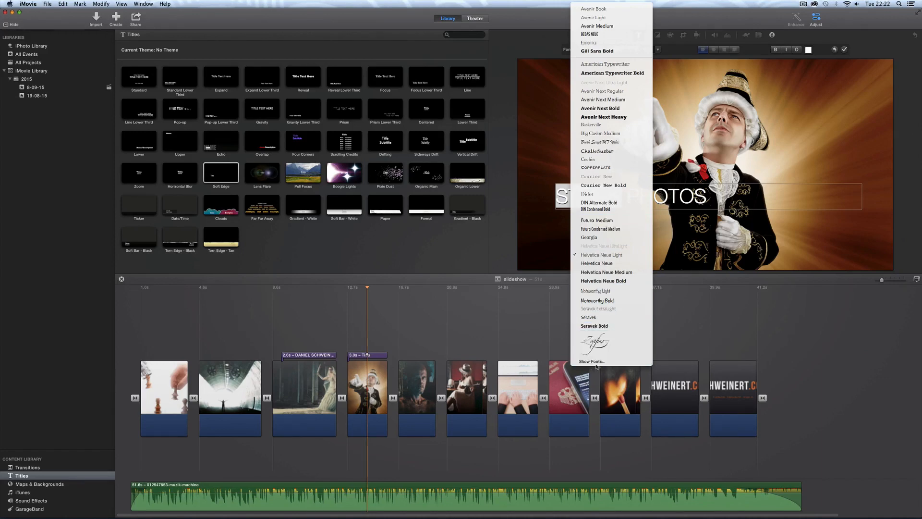
pyautogui.moveTo(773, 399); pyautogui.dragTo(416, 229)
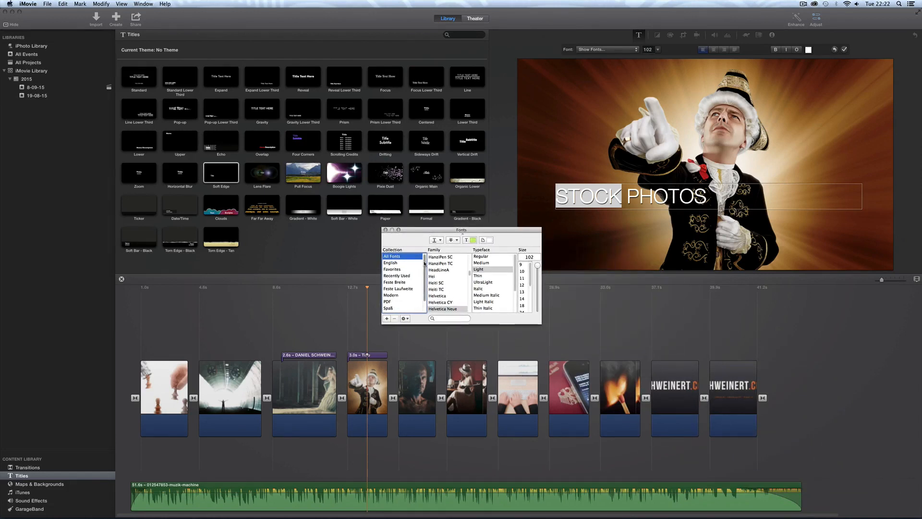
pyautogui.moveTo(469, 277); pyautogui.dragTo(473, 297)
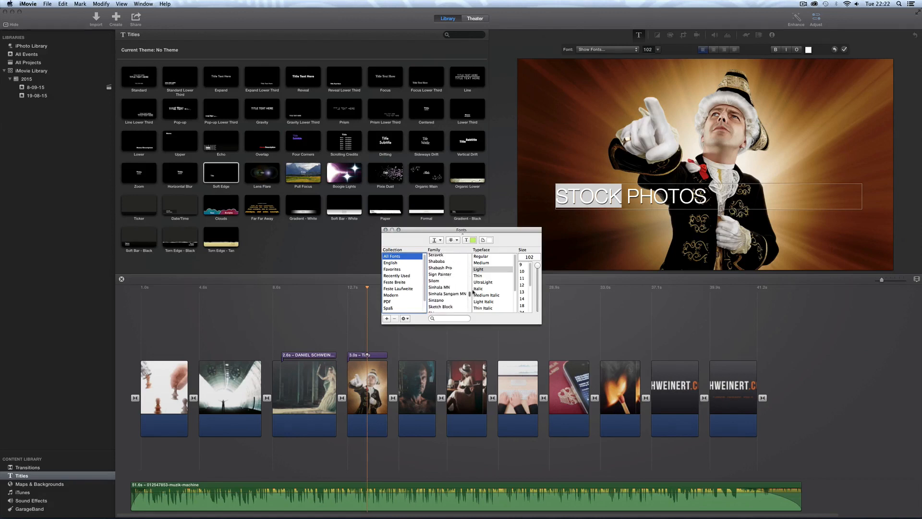
pyautogui.click(385, 230)
# Set the word STOCK to Economica at a smaller size.
pyautogui.click(619, 50)
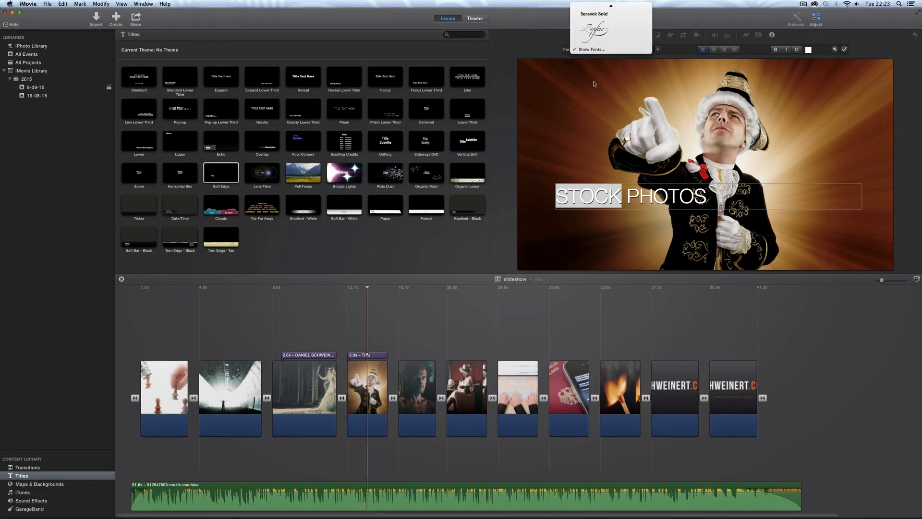
pyautogui.scroll(10, 605, 72)
pyautogui.scroll(2, 591, 102)
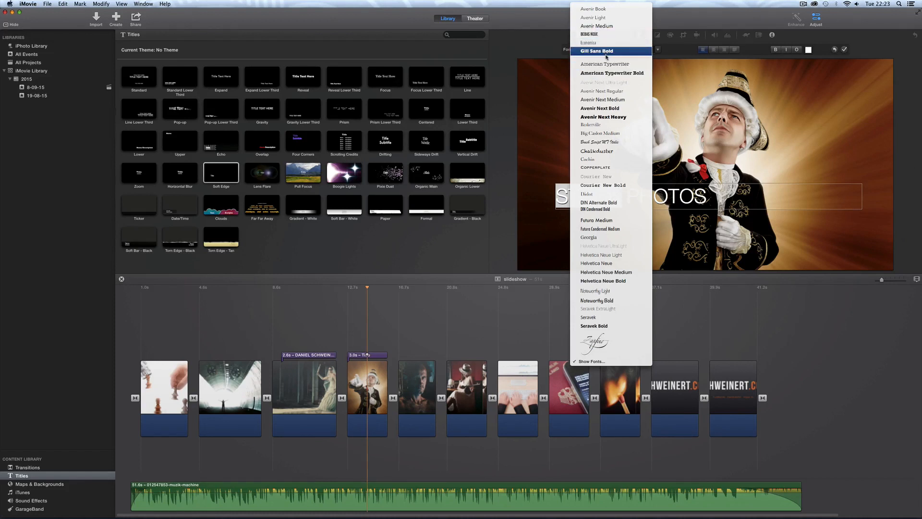
pyautogui.click(591, 43)
pyautogui.click(657, 50)
pyautogui.click(646, 65)
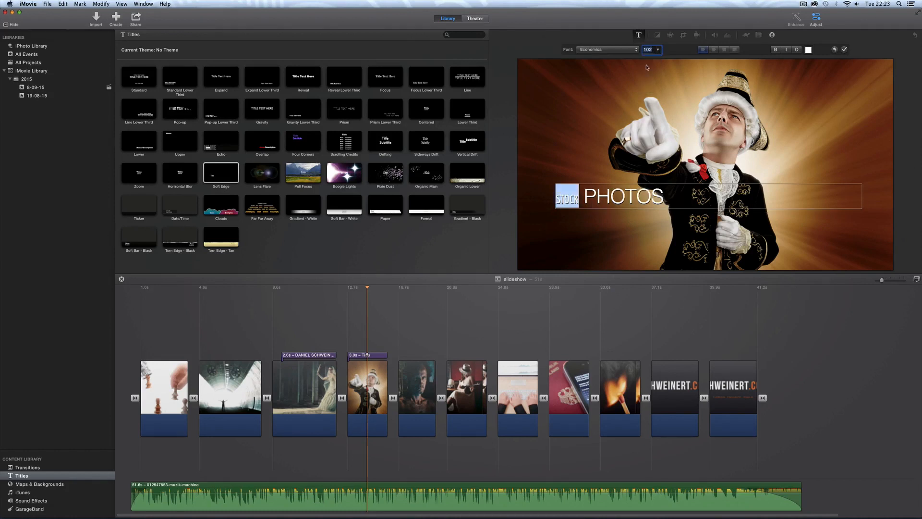
# Set the word PHOTOS to Bebas Neue at size 146.
pyautogui.click(596, 197)
pyautogui.doubleClick(597, 197)
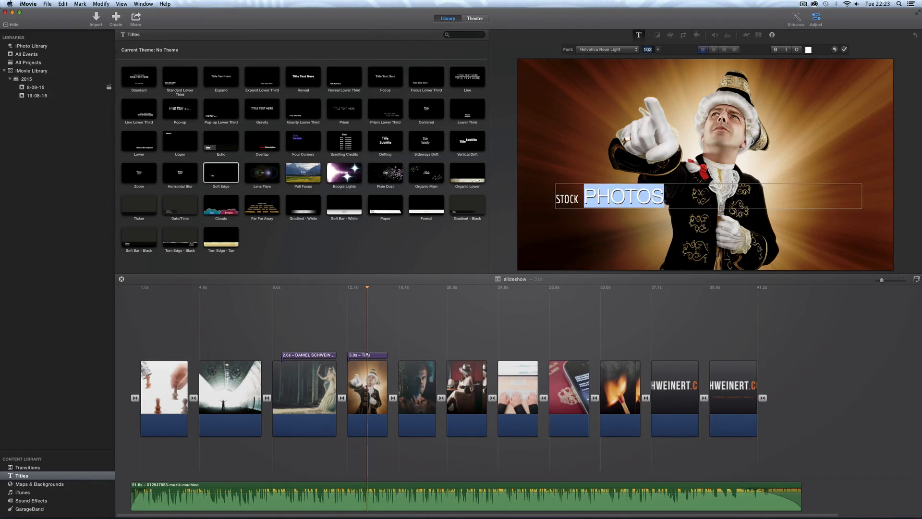
pyautogui.click(625, 50)
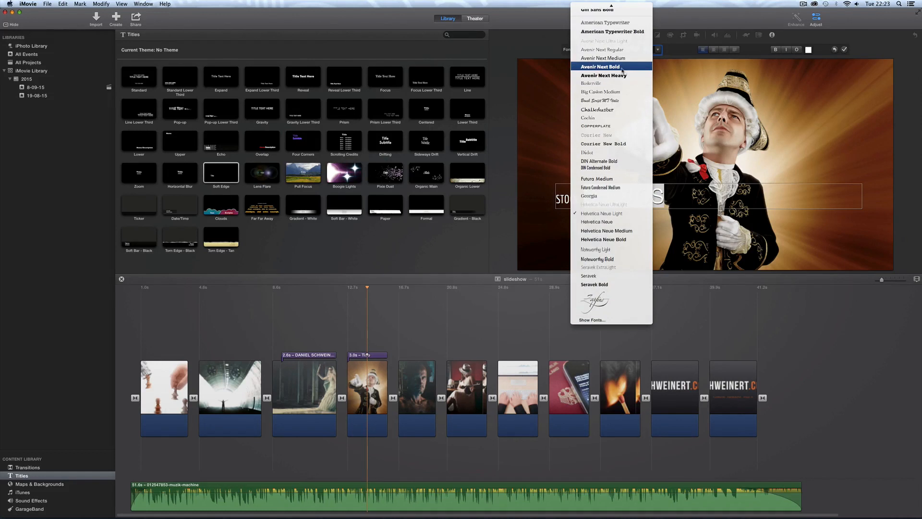
pyautogui.scroll(3, 606, 76)
pyautogui.click(598, 36)
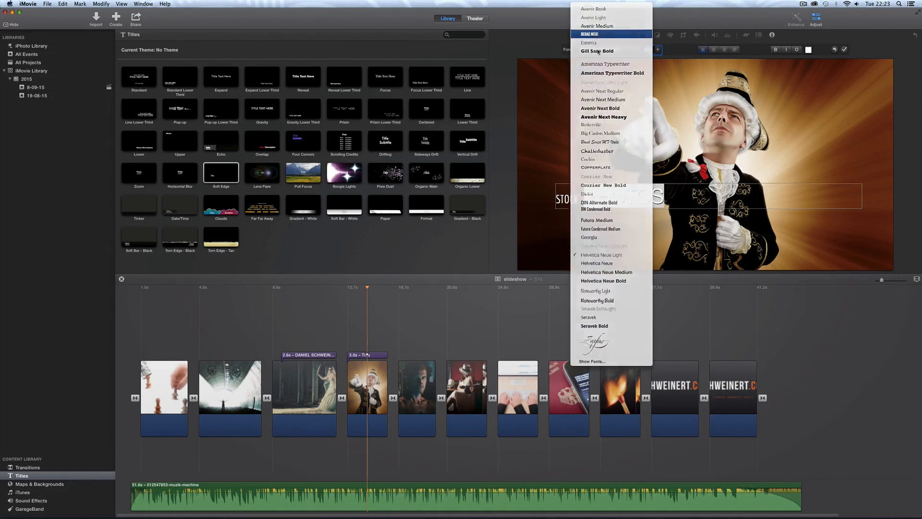
pyautogui.click(657, 50)
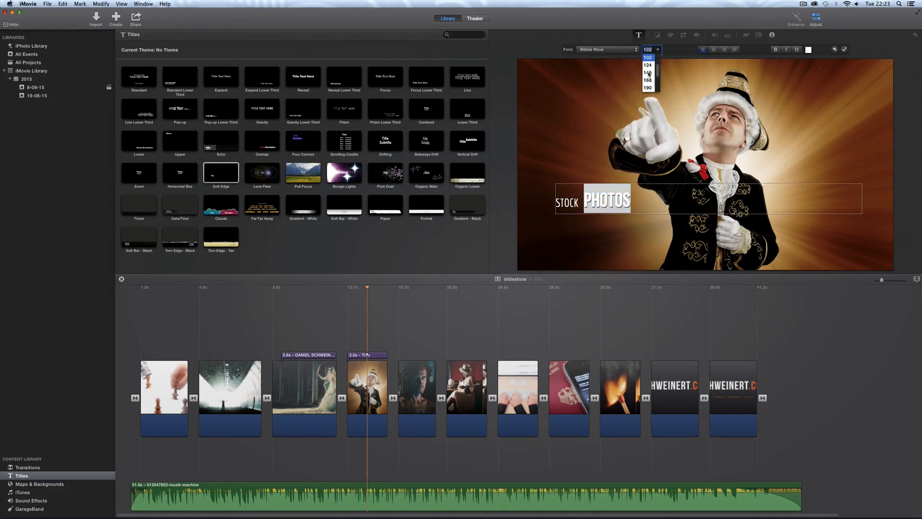
pyautogui.click(648, 73)
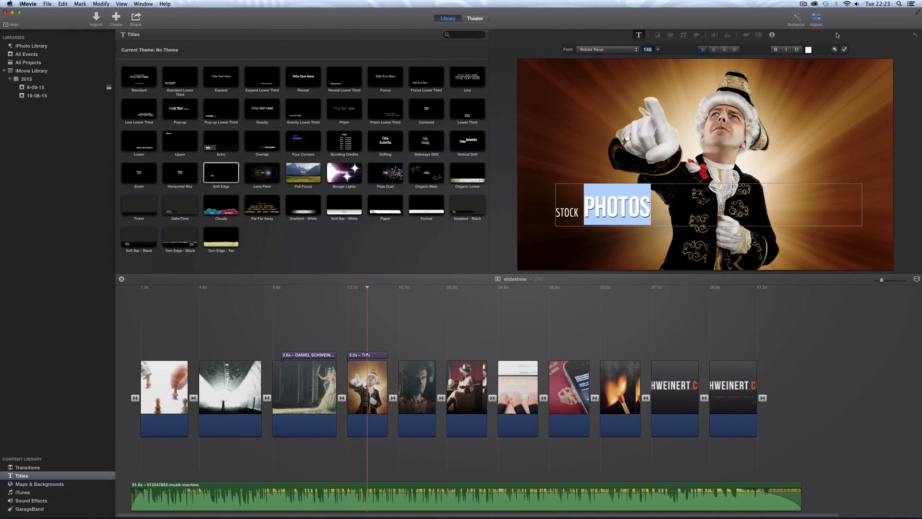
pyautogui.click(818, 21)
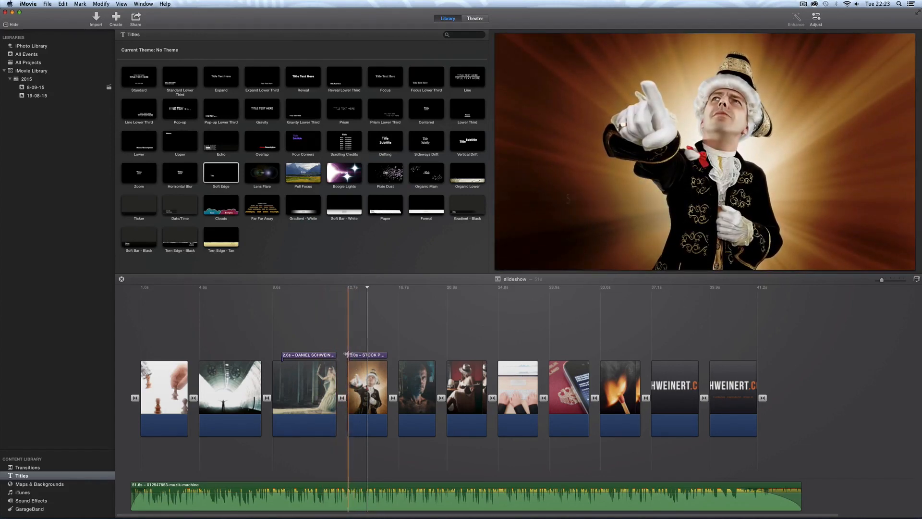
pyautogui.moveTo(348, 355); pyautogui.dragTo(356, 355)
pyautogui.moveTo(281, 355); pyautogui.dragTo(281, 355)
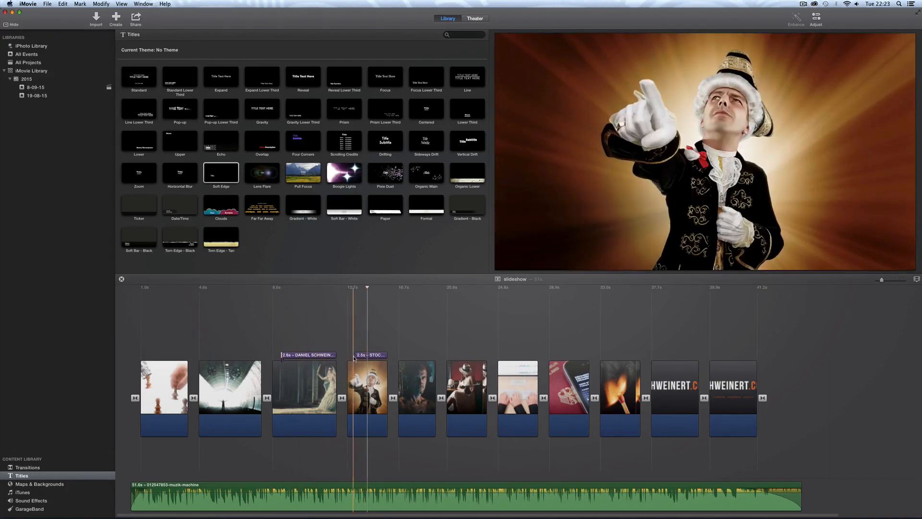
pyautogui.moveTo(353, 355); pyautogui.dragTo(355, 357)
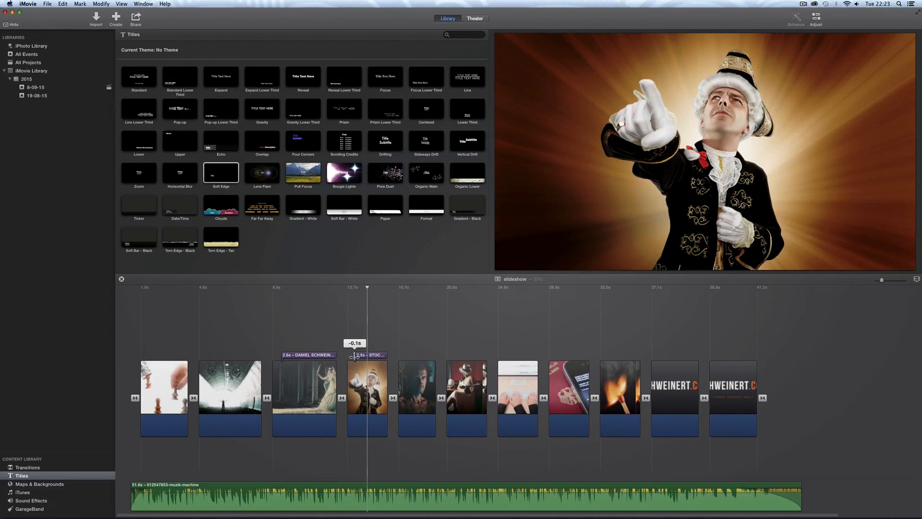
pyautogui.moveTo(350, 356); pyautogui.dragTo(350, 356)
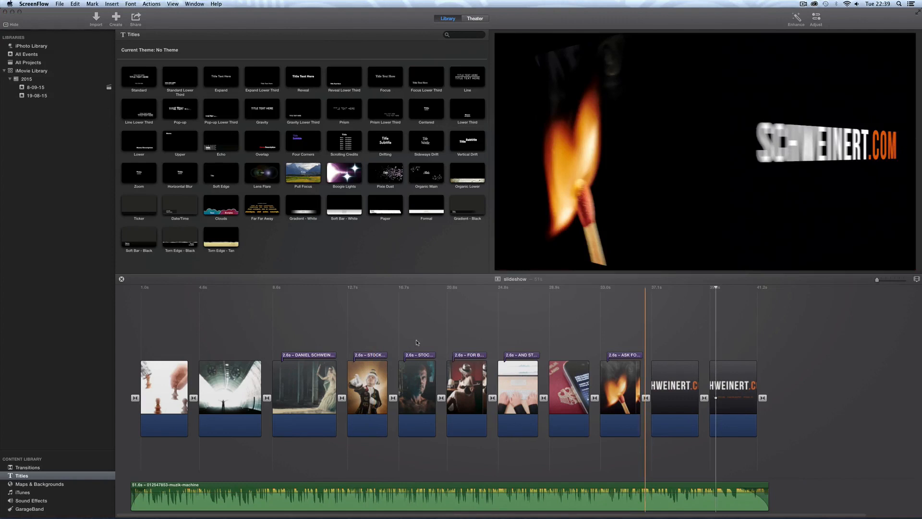
pyautogui.click(451, 343)
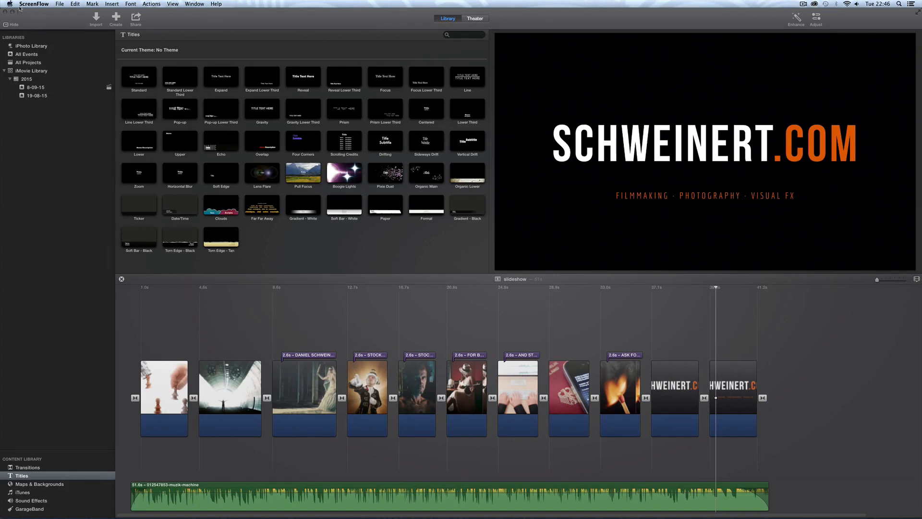
pyautogui.click(84, 129)
pyautogui.click(28, 4)
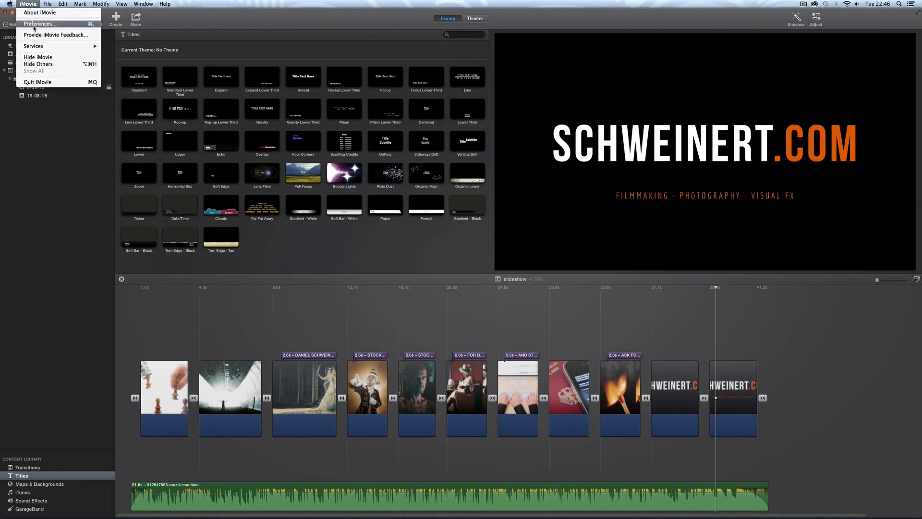
pyautogui.click(33, 11)
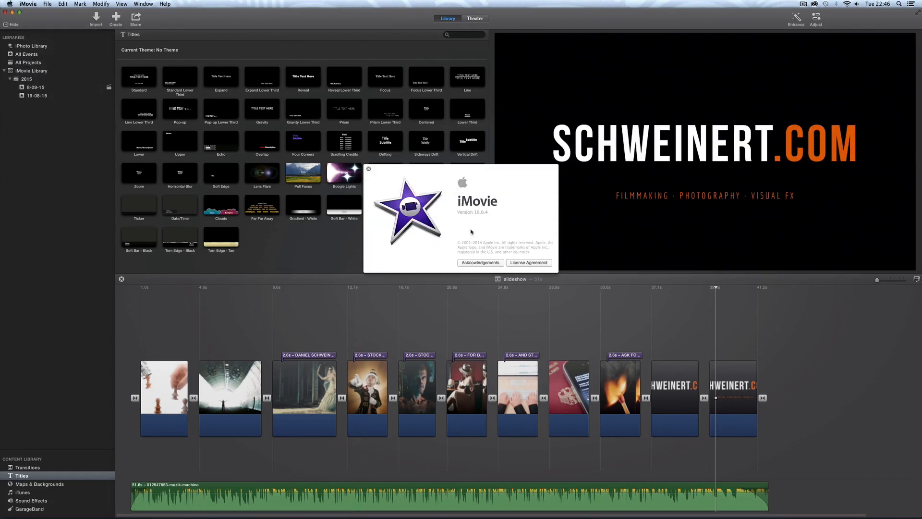
pyautogui.click(369, 169)
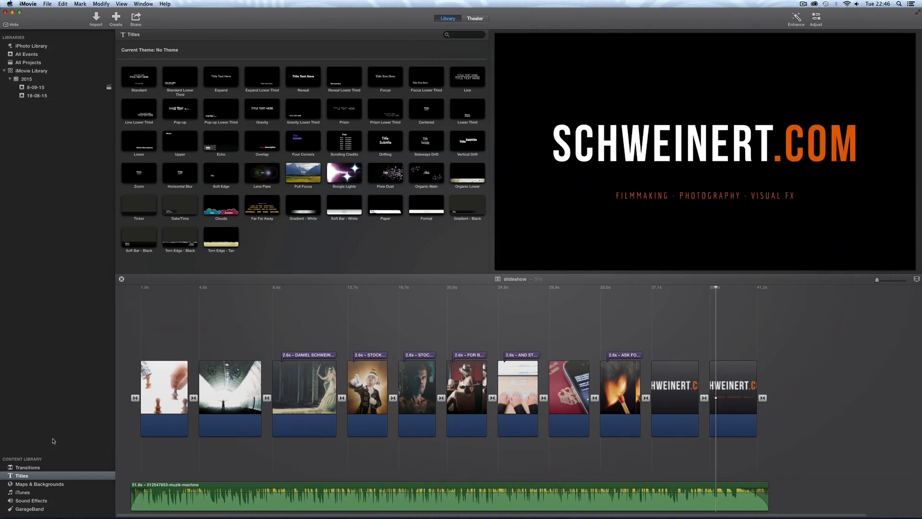
# Add the hat-wearing portrait from event 8-09-15 as a cutaway over the gun-woman clip.
pyautogui.click(35, 87)
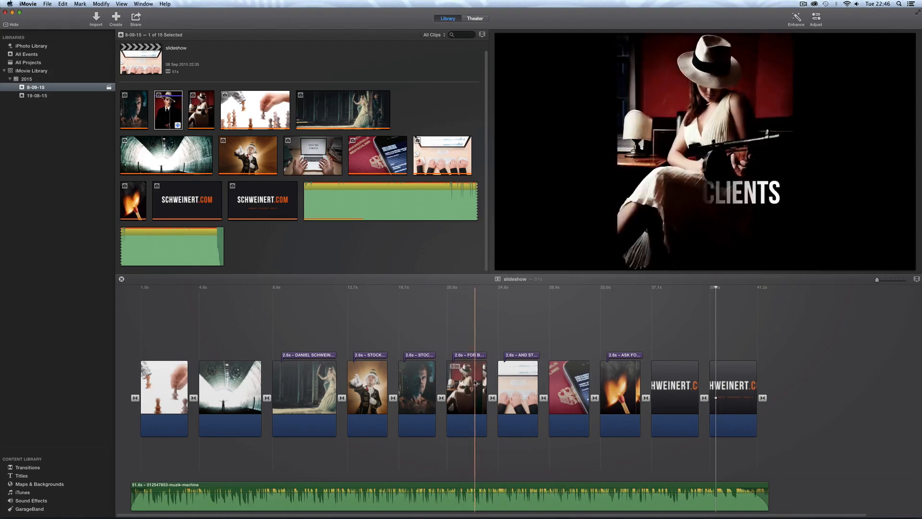
pyautogui.click(165, 100)
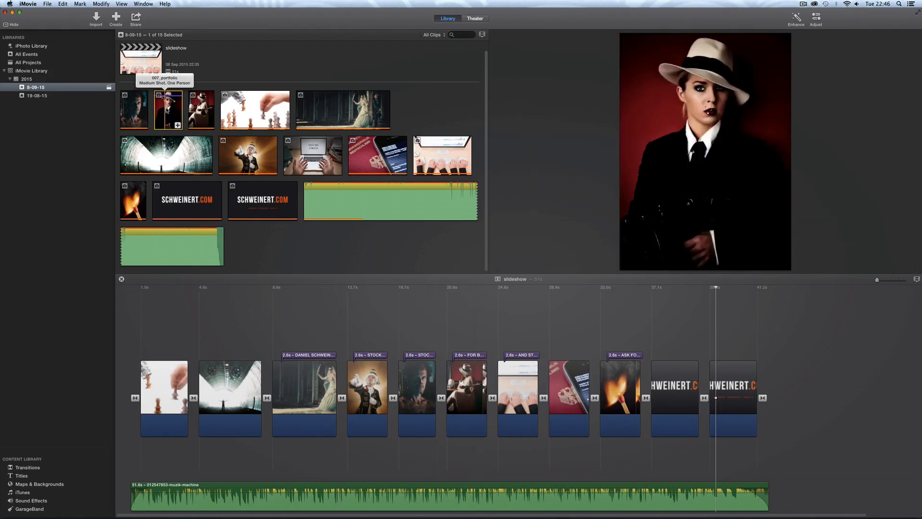
pyautogui.moveTo(350, 282); pyautogui.dragTo(486, 324)
# Select the portrait cutaway and make its Ken Burns start frame cover the whole image.
pyautogui.click(464, 328)
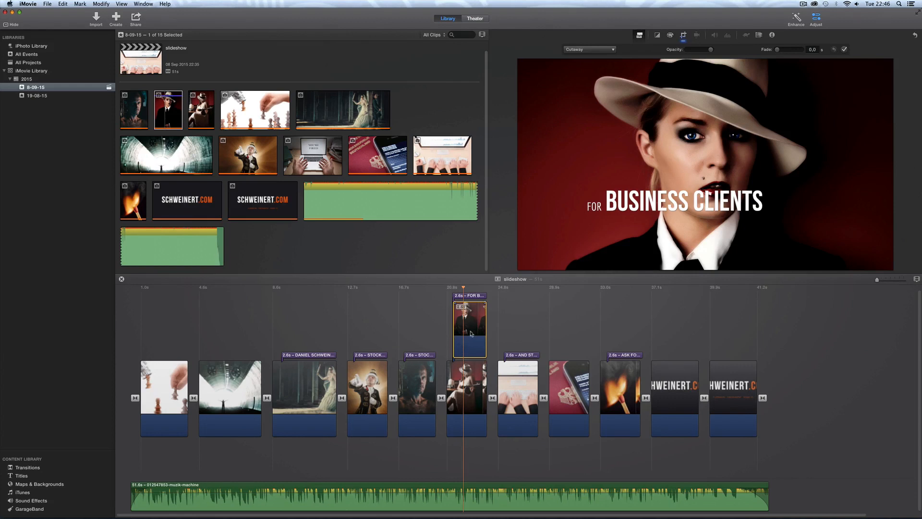
pyautogui.click(683, 37)
pyautogui.moveTo(627, 161); pyautogui.dragTo(518, 268)
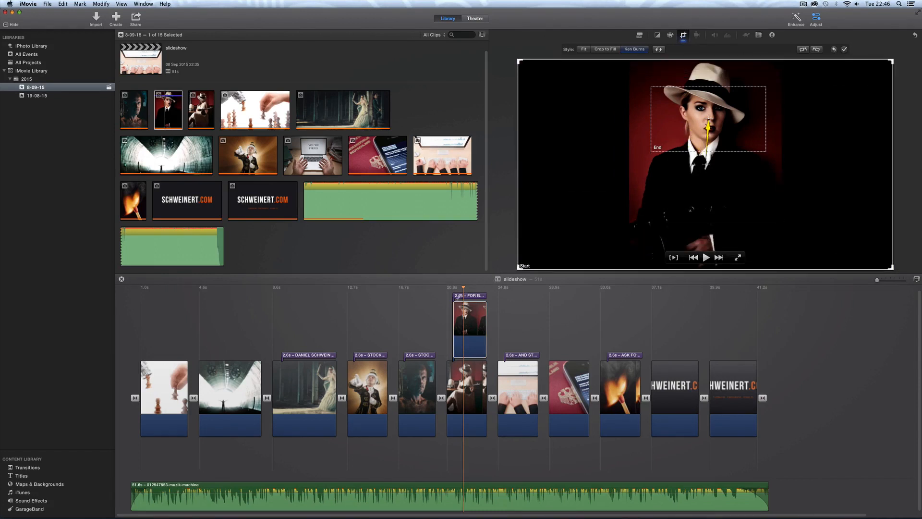
# Resize and reposition the Ken Burns end frame so it widens over the woman and covers most of the photo.
pyautogui.moveTo(651, 152); pyautogui.dragTo(625, 200)
pyautogui.moveTo(608, 211); pyautogui.dragTo(575, 201)
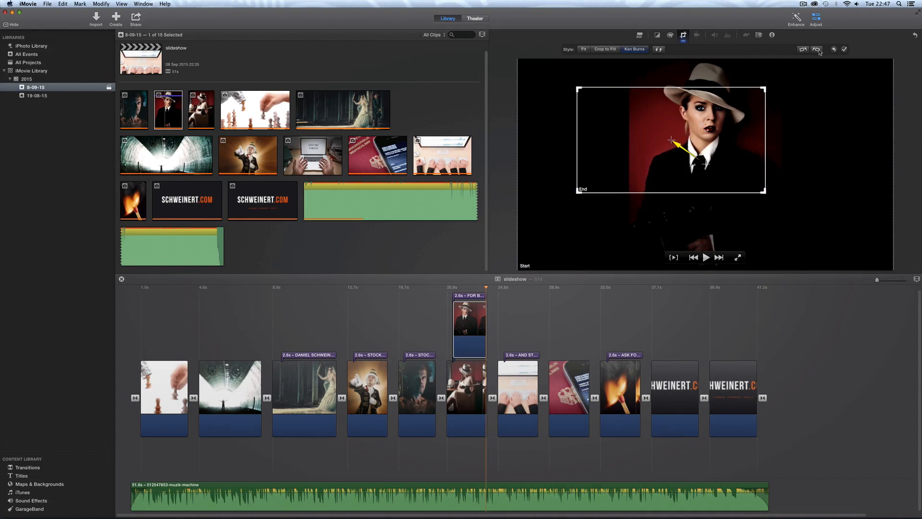
pyautogui.moveTo(766, 87); pyautogui.dragTo(878, 53)
pyautogui.moveTo(822, 196); pyautogui.dragTo(860, 214)
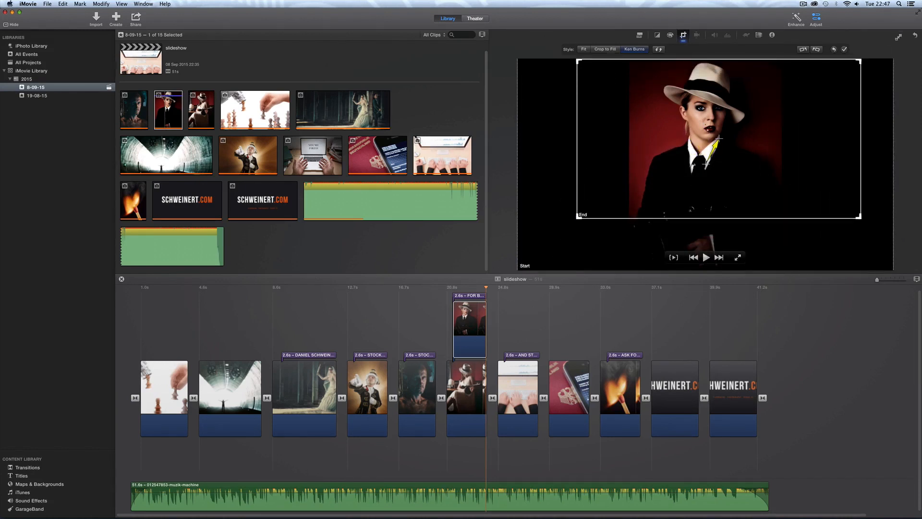
pyautogui.moveTo(727, 106); pyautogui.dragTo(717, 133)
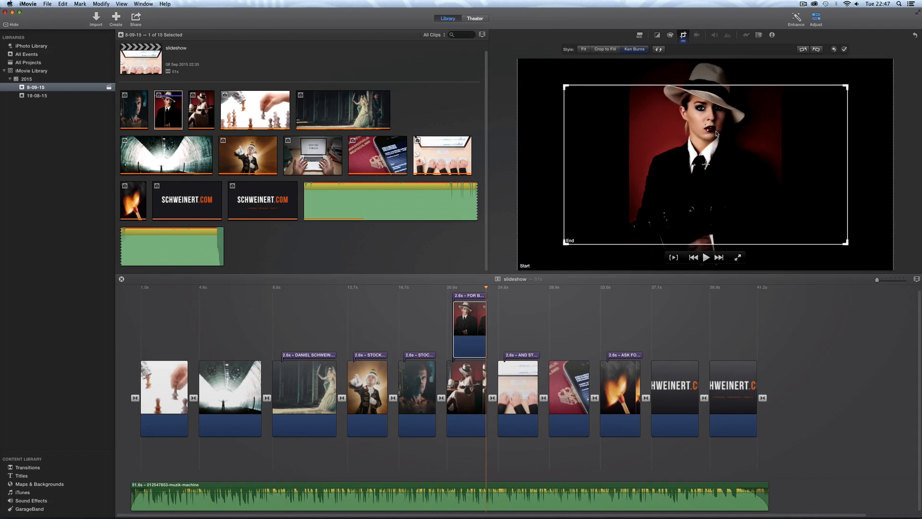
pyautogui.moveTo(846, 85)
pyautogui.mouseDown()
pyautogui.moveTo(881, 68)
pyautogui.moveTo(845, 83)
pyautogui.mouseUp()
pyautogui.moveTo(564, 243); pyautogui.dragTo(535, 259)
pyautogui.moveTo(594, 215)
pyautogui.mouseDown()
pyautogui.moveTo(583, 215)
pyautogui.moveTo(601, 210)
pyautogui.mouseUp()
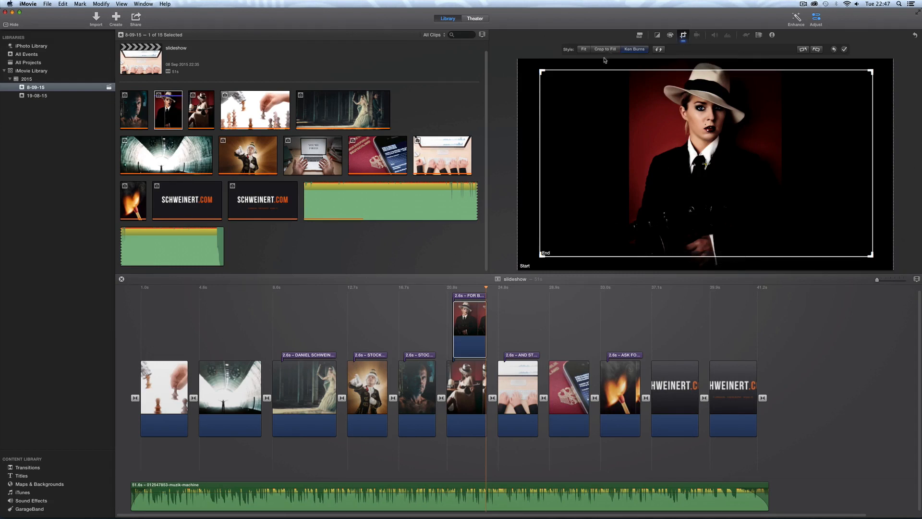
# Set the cutaway's overlay style to Side by Side after trying Picture in Picture.
pyautogui.click(640, 36)
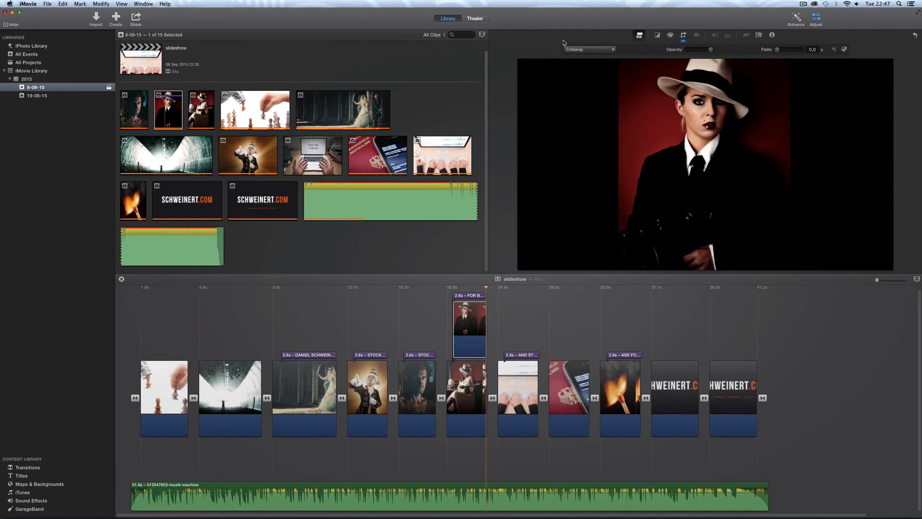
pyautogui.click(589, 51)
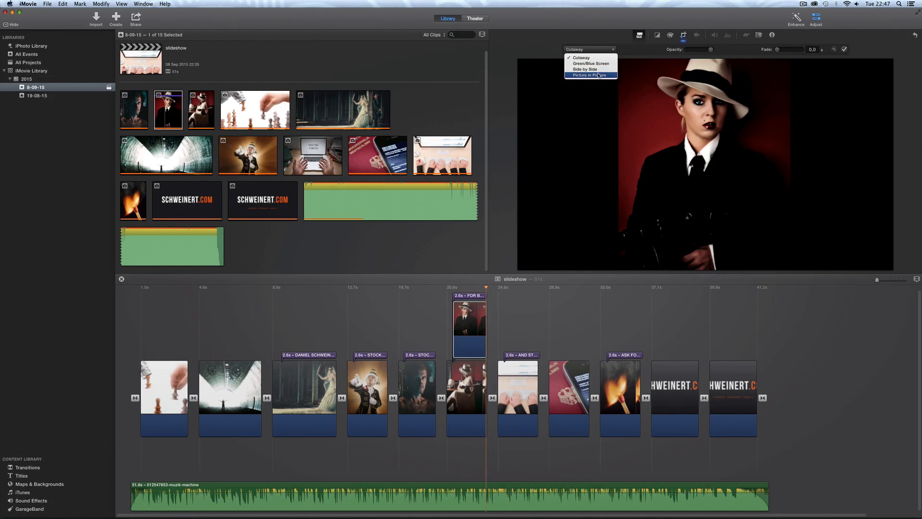
pyautogui.click(589, 75)
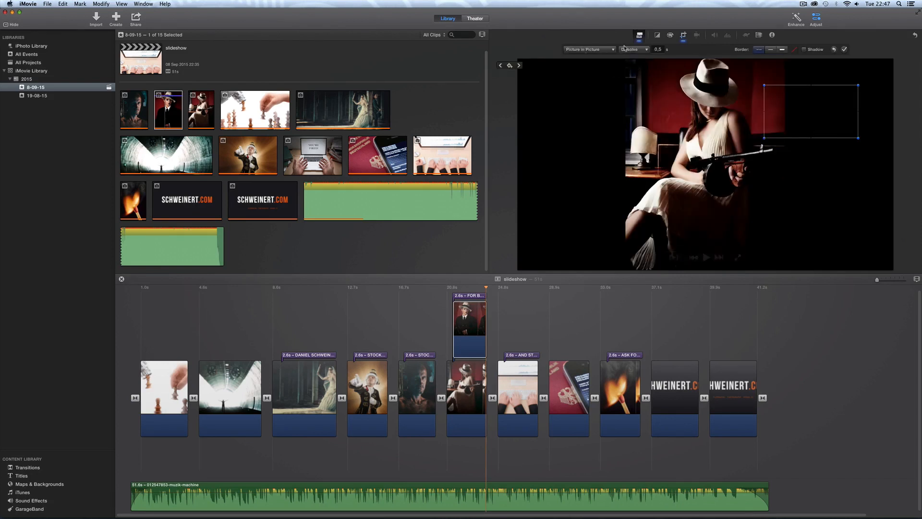
pyautogui.click(600, 50)
pyautogui.click(584, 69)
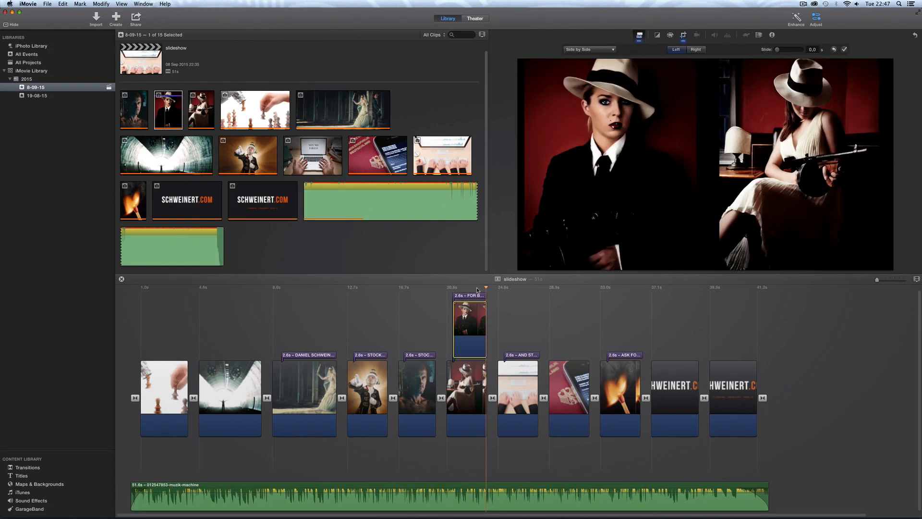
# Preview the side-by-side shot, compare Right and Left placement, and apply with the portrait on the Left.
pyautogui.click(483, 290)
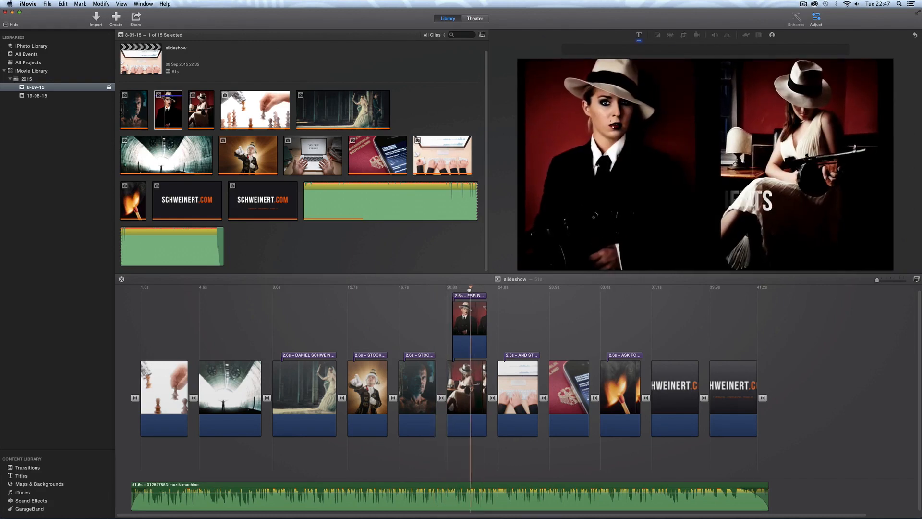
pyautogui.press('space')
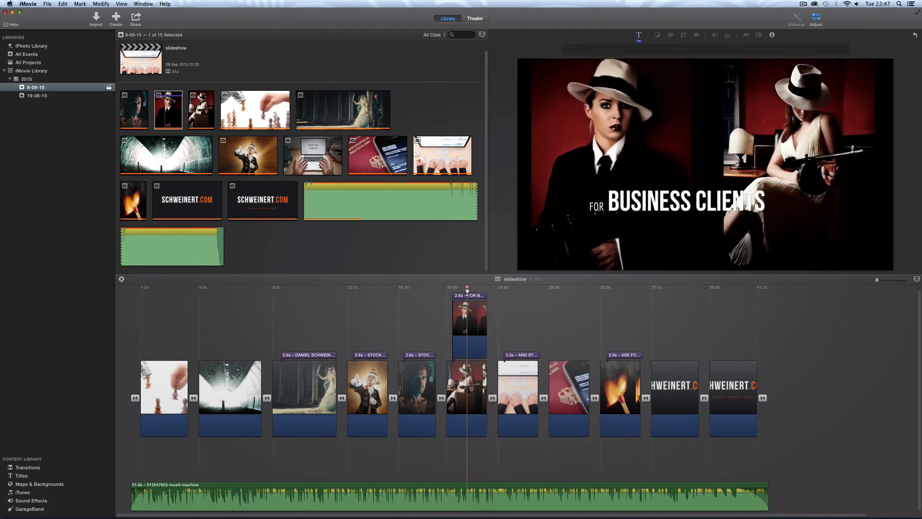
pyautogui.click(471, 318)
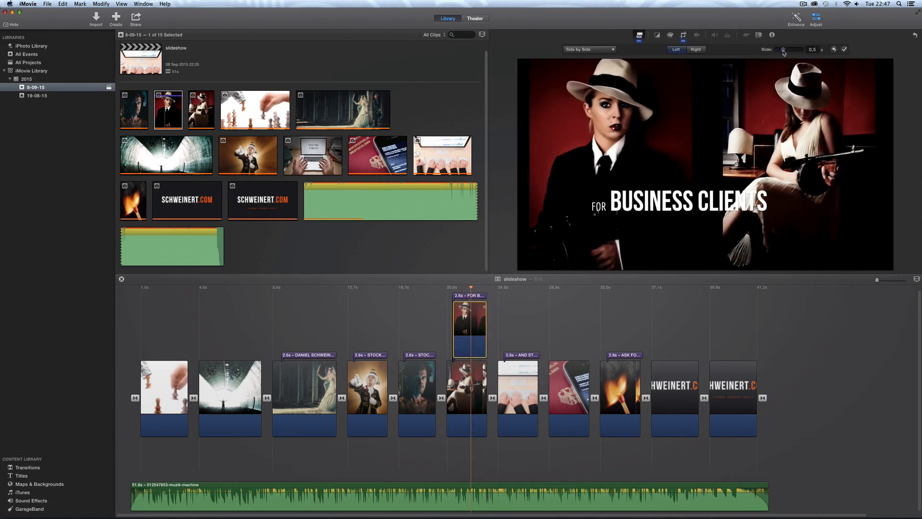
pyautogui.click(696, 50)
pyautogui.click(677, 50)
pyautogui.click(696, 50)
pyautogui.click(676, 50)
pyautogui.click(845, 50)
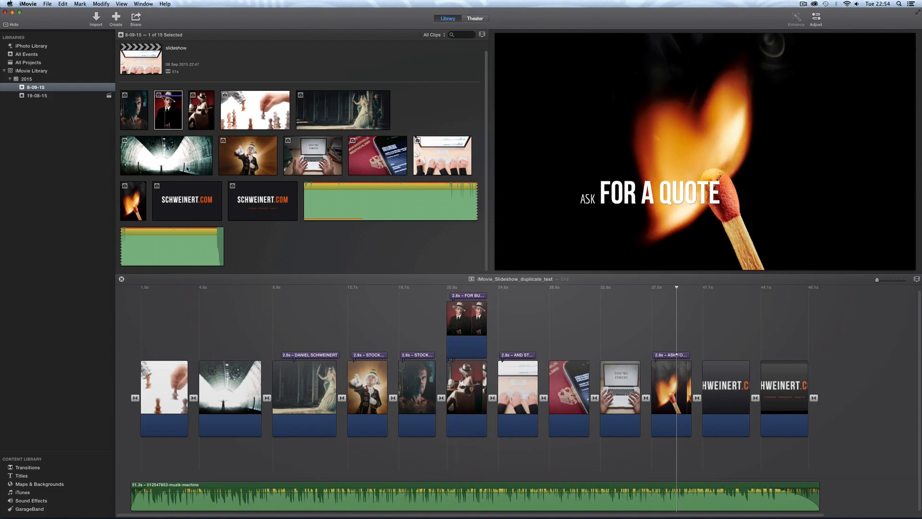
# Open the Share menu's File export for the iMovie_Slideshow_duplicate_test project.
pyautogui.click(137, 19)
pyautogui.click(136, 98)
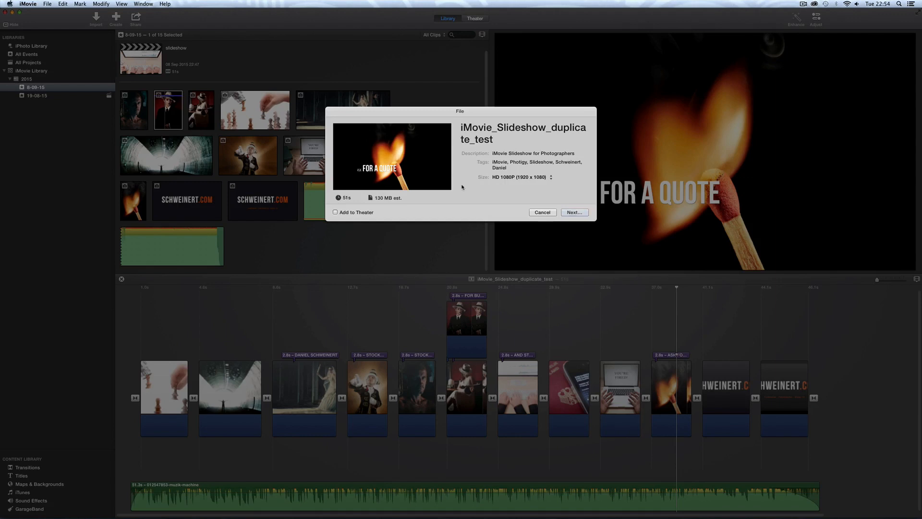
# Keep the HD 1080P export size and save the movie file to the Desktop.
pyautogui.click(509, 178)
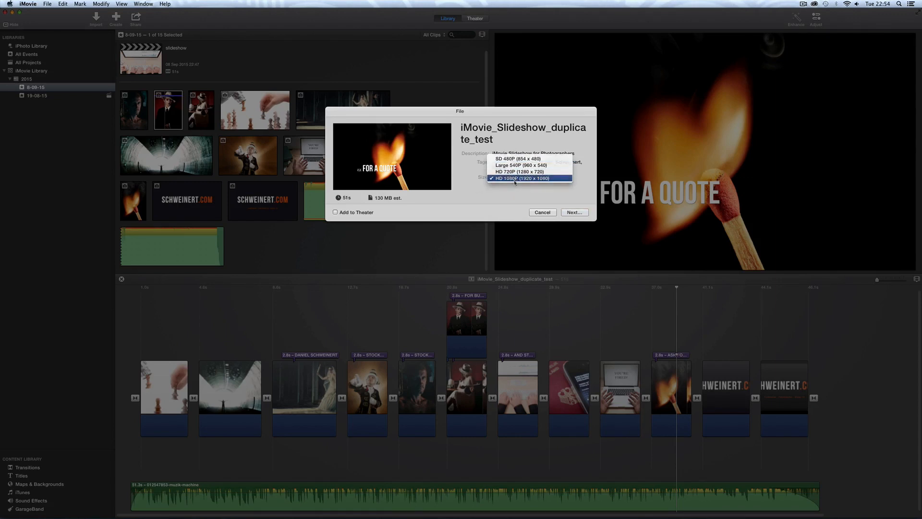
pyautogui.click(514, 178)
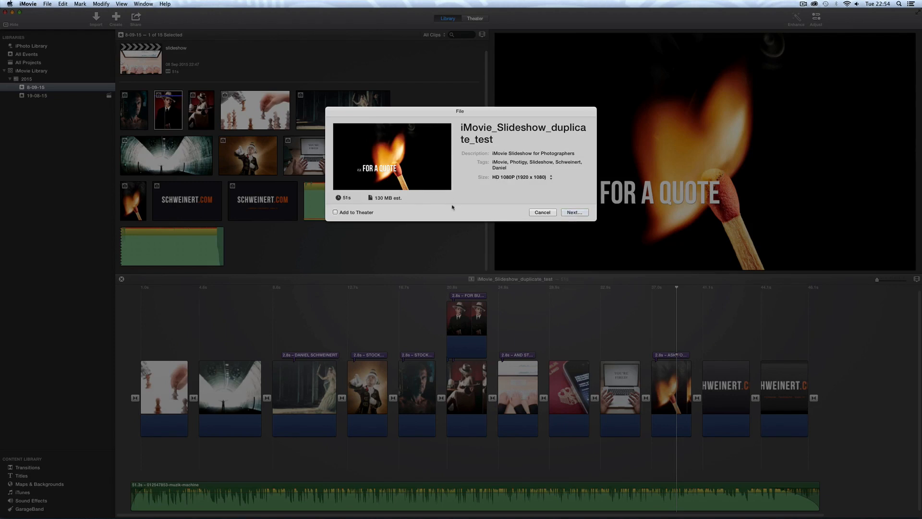
pyautogui.click(572, 212)
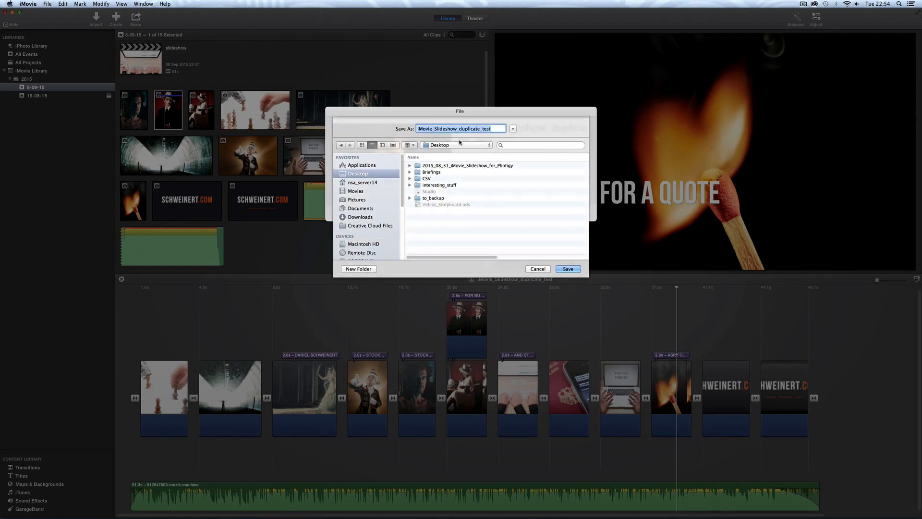
pyautogui.click(569, 269)
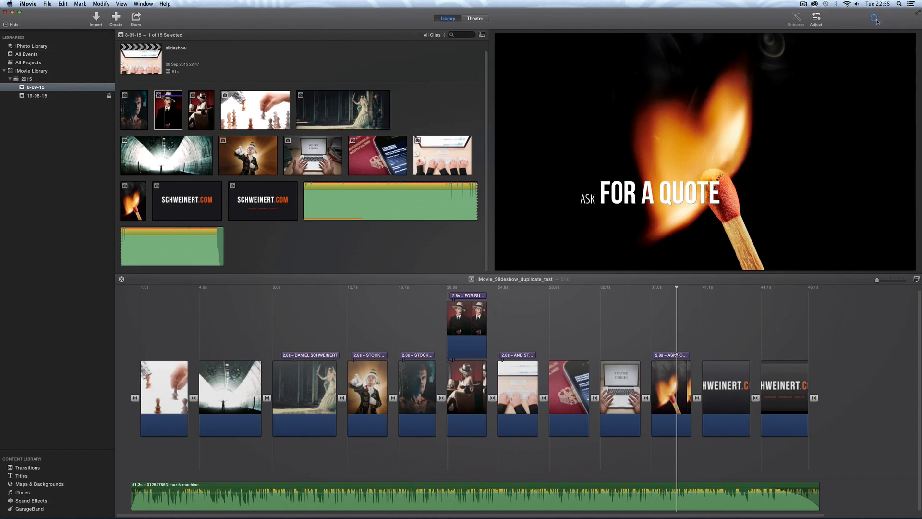
pyautogui.moveTo(724, 180)
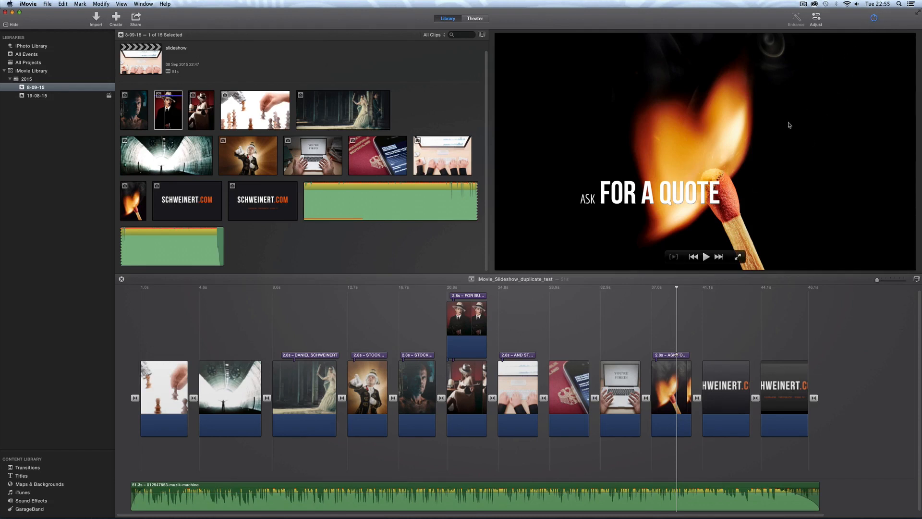